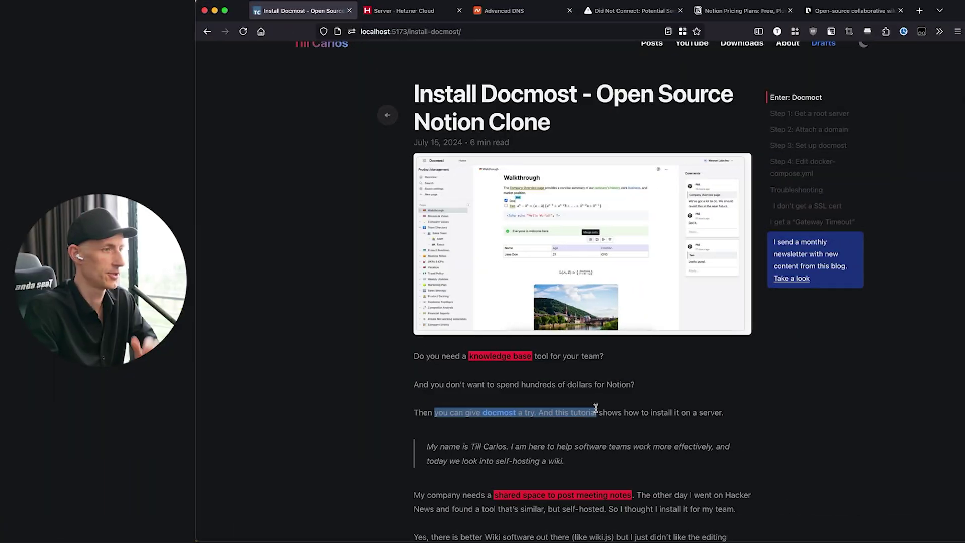
# - Scroll the Install Docmost post to its introduction and clear the highlighted intro sentence
pyautogui.scroll(-1, 641, 406)
pyautogui.scroll(-2, 641, 406)
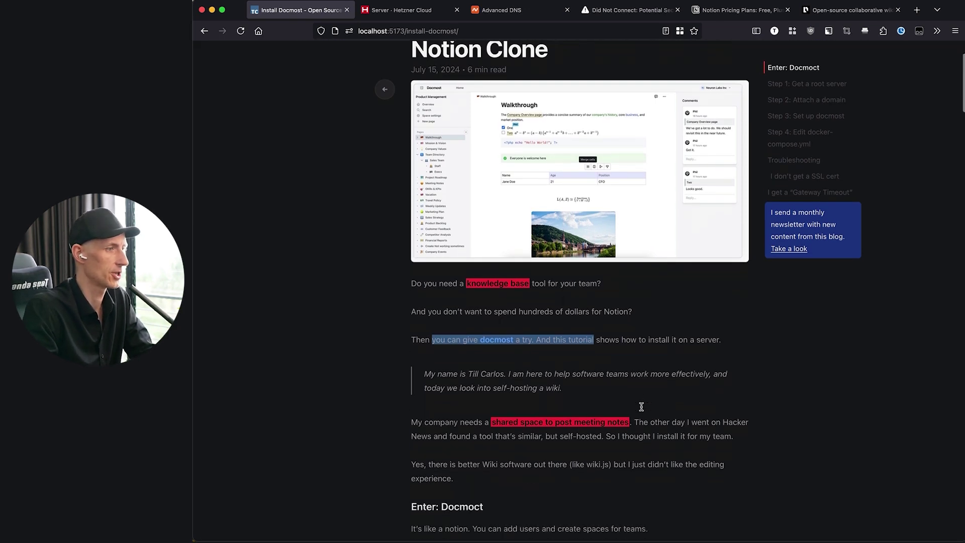
pyautogui.click(616, 324)
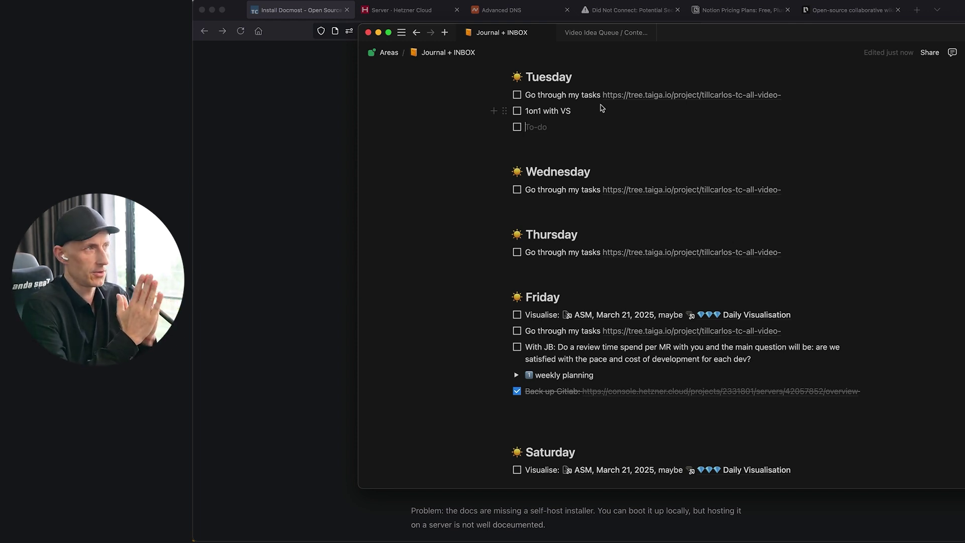
# - Drag the Notion Journal + INBOX window down to the bottom of the screen
pyautogui.moveTo(922, 35); pyautogui.dragTo(916, 542)
# - Open the Docmost homepage from the article, then return to the tutorial
pyautogui.click(318, 282)
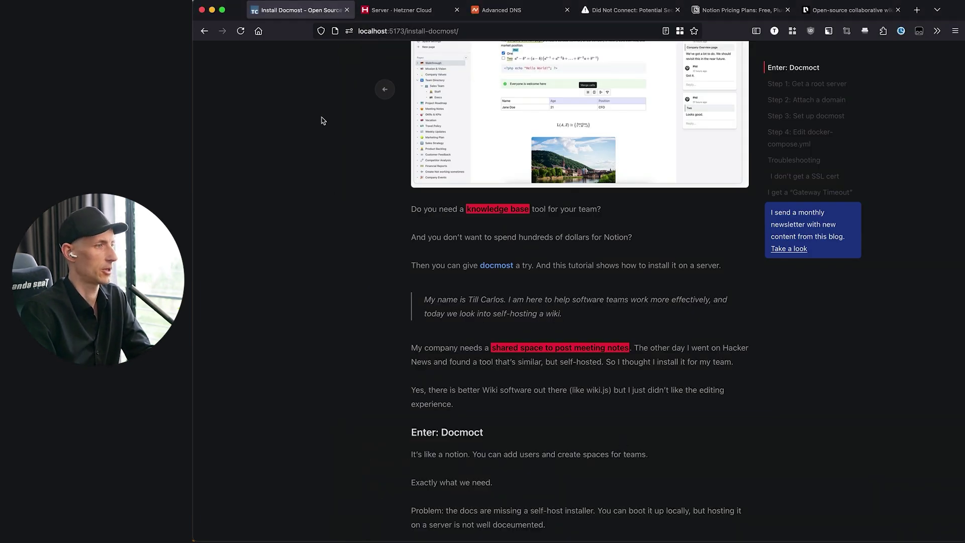
pyautogui.hotkey('ctrl', 't')
pyautogui.hotkey('ctrl', 'w')
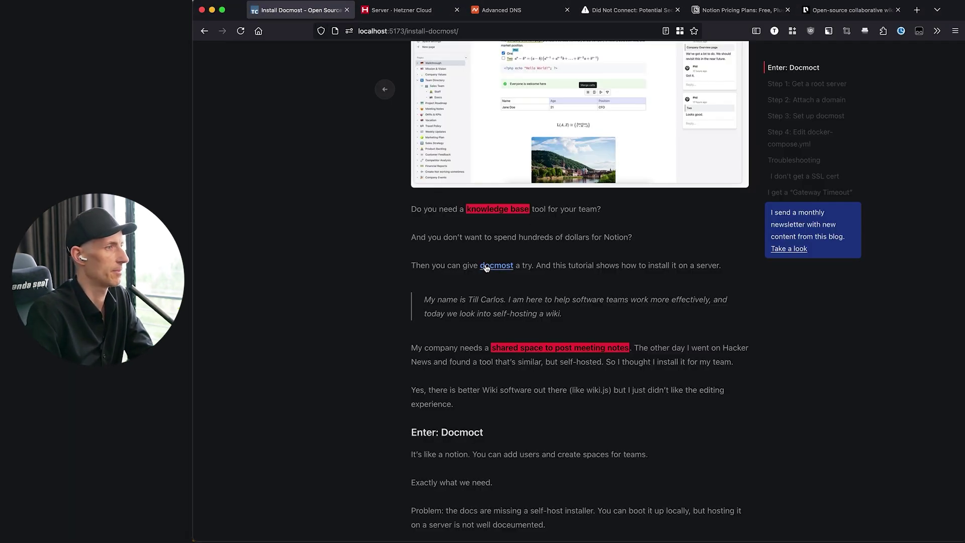
pyautogui.click(487, 267)
pyautogui.scroll(-3, 237, 268)
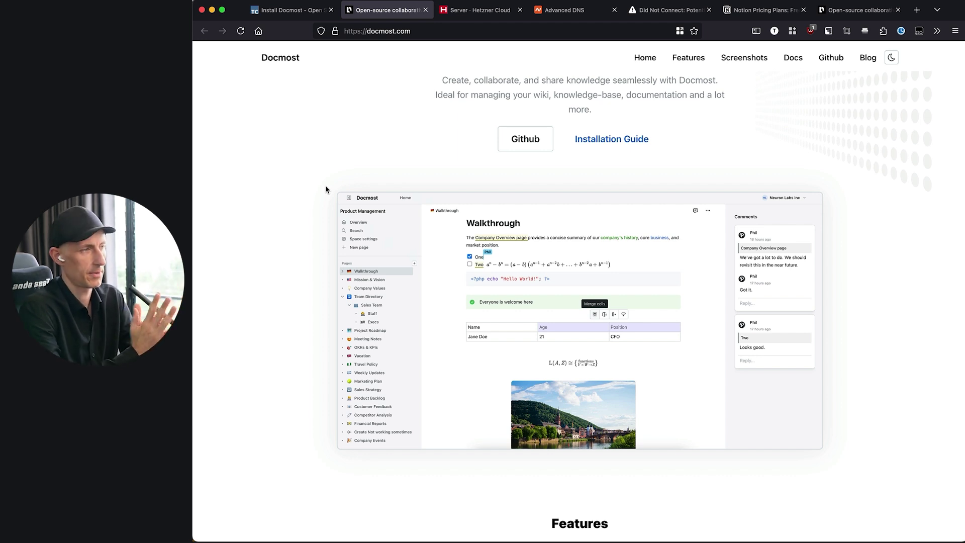
pyautogui.hotkey('ctrl', 'shift', 'Tab')
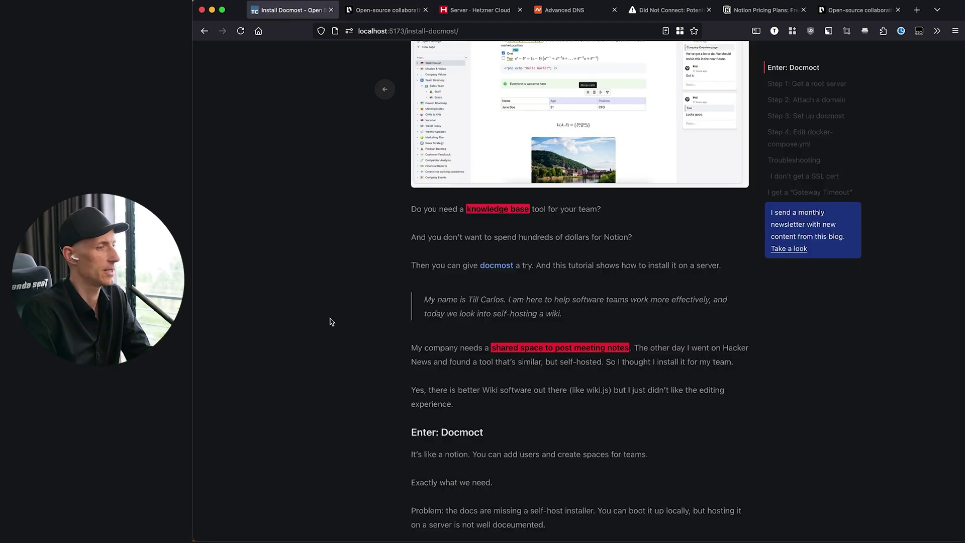
# - Glance at the Hetzner Cloud servers page and the Docmost homepage, then return to the tutorial
pyautogui.scroll(-5, 332, 322)
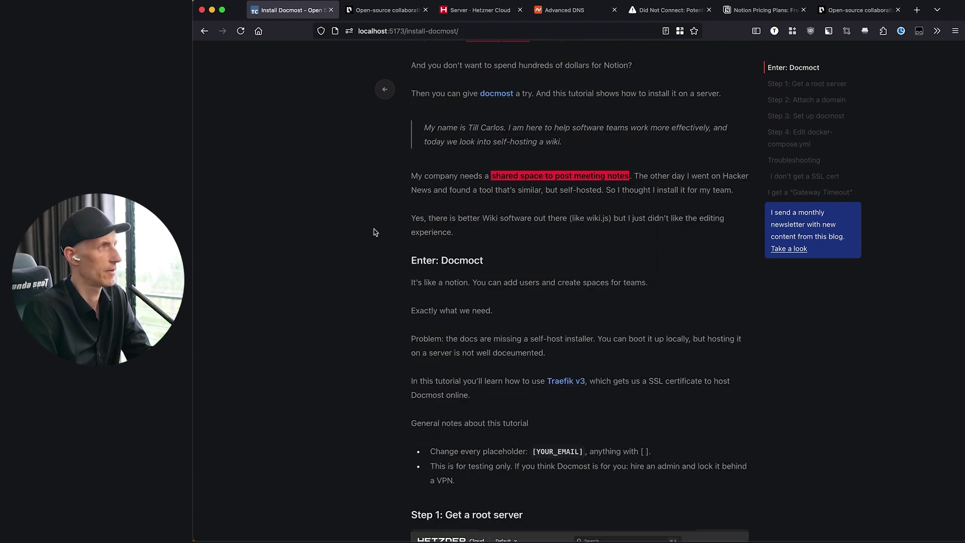
pyautogui.click(487, 15)
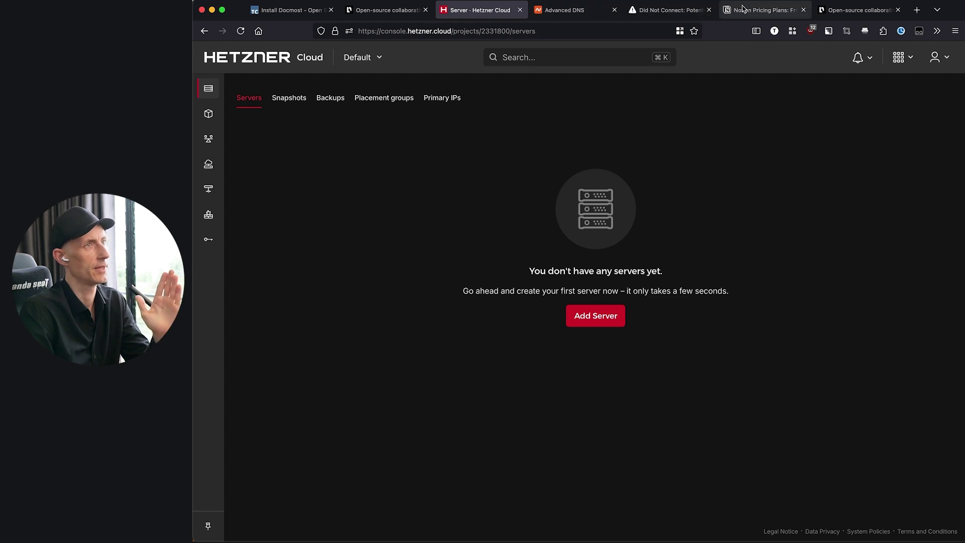
pyautogui.click(854, 10)
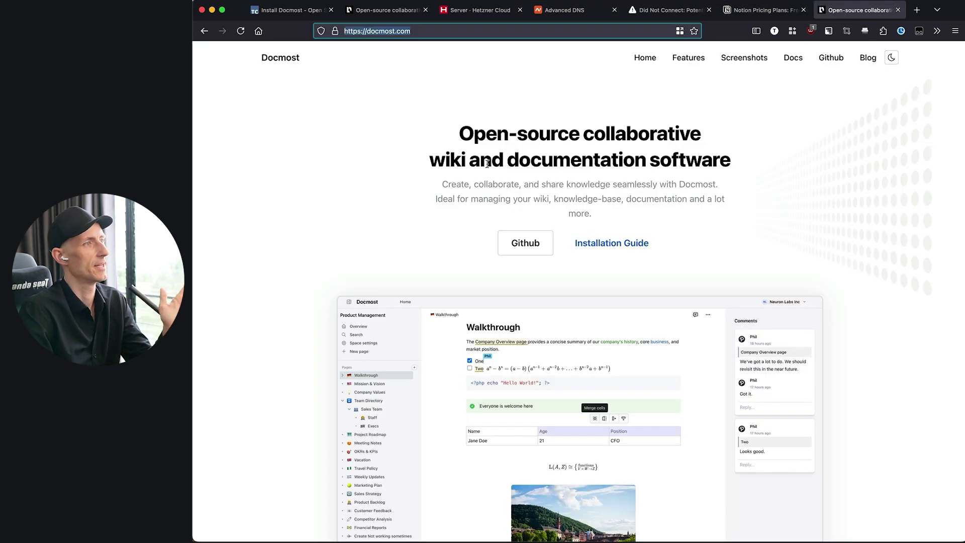
pyautogui.scroll(-5, 518, 272)
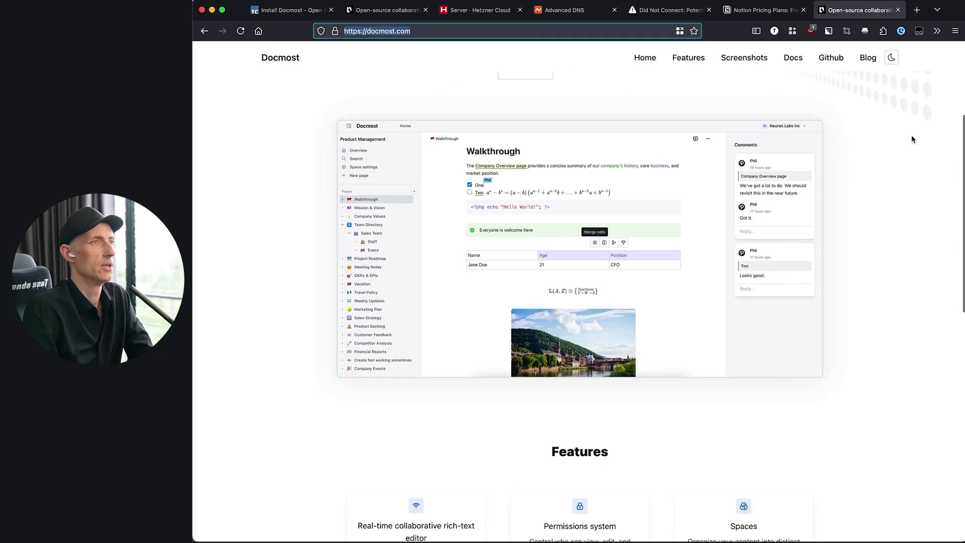
pyautogui.click(289, 10)
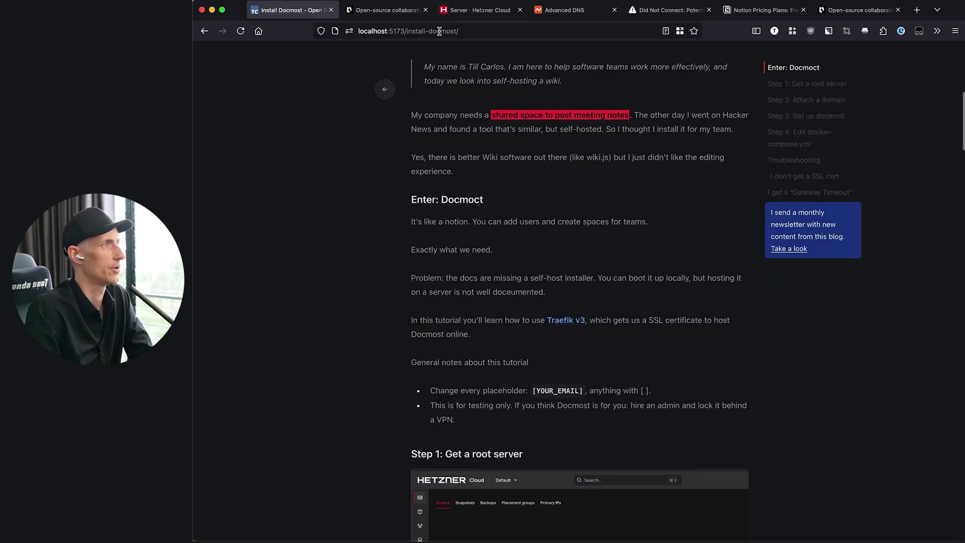
pyautogui.scroll(1, 381, 141)
pyautogui.scroll(8, 381, 141)
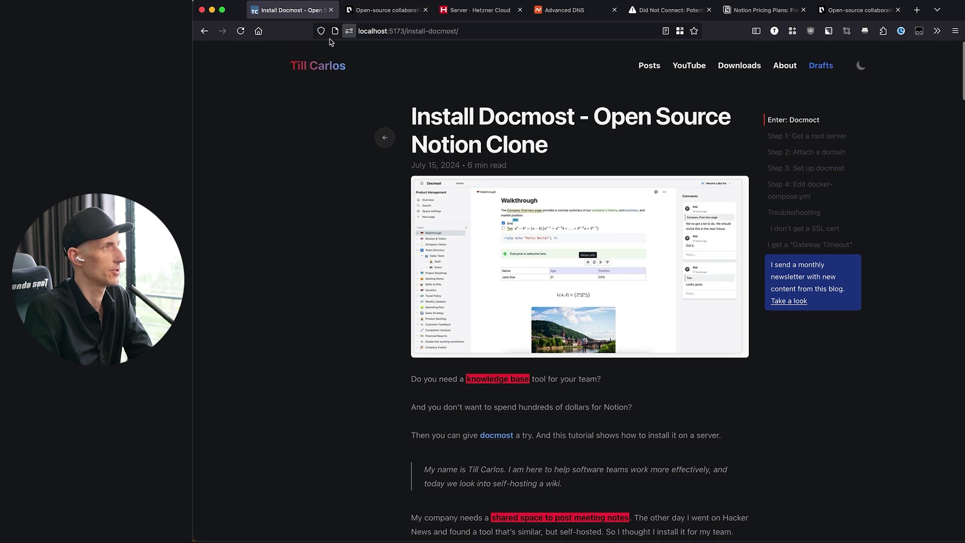
# - Scroll from 'Enter: Docmost' down to Step 1's Docker CE and cheap server guidance
pyautogui.scroll(-10, 350, 403)
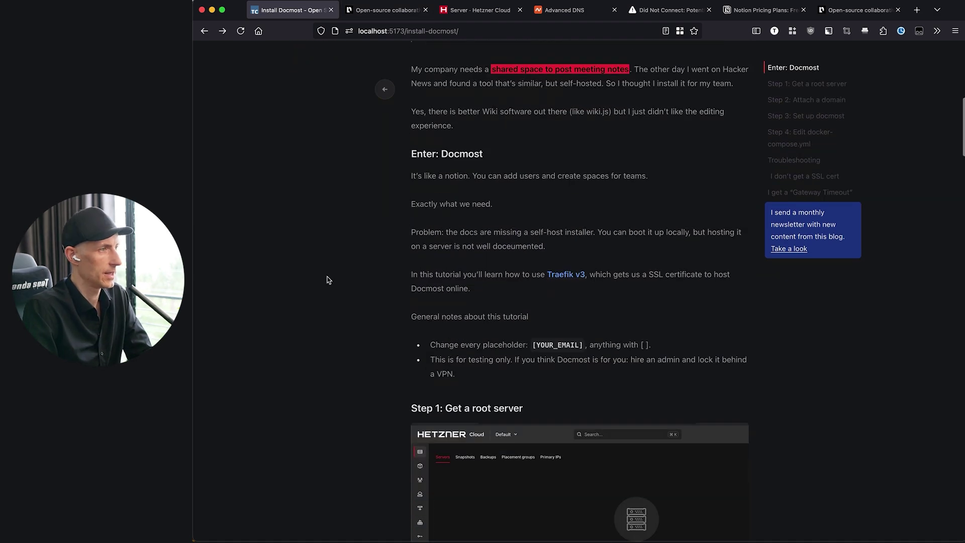
pyautogui.moveTo(396, 331); pyautogui.dragTo(551, 327)
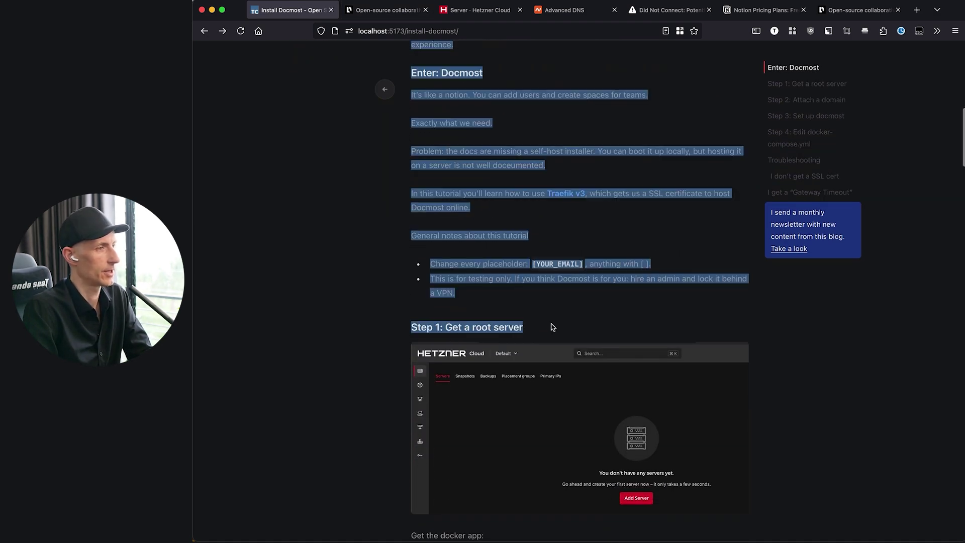
pyautogui.click(553, 328)
pyautogui.scroll(-5, 553, 327)
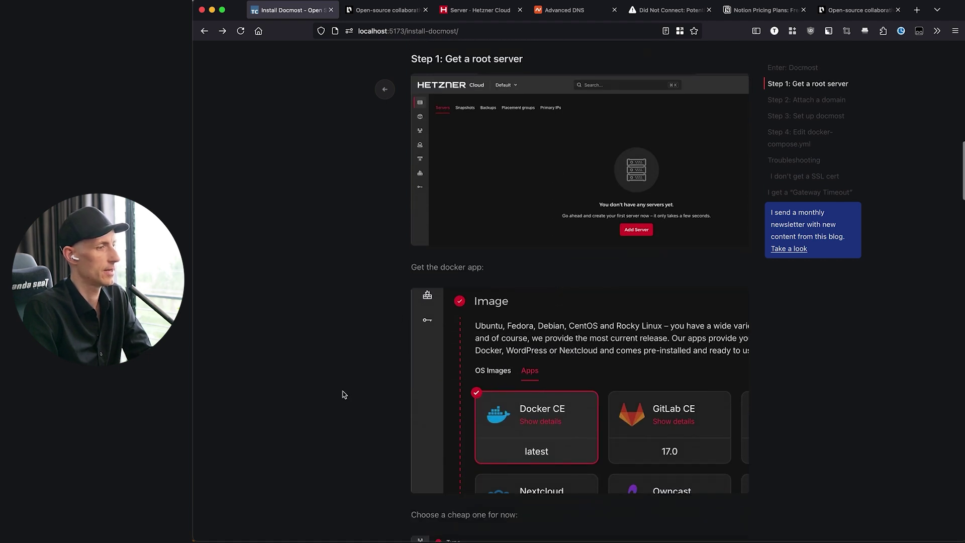
pyautogui.scroll(-5, 498, 402)
pyautogui.scroll(-1, 498, 398)
pyautogui.scroll(2, 499, 395)
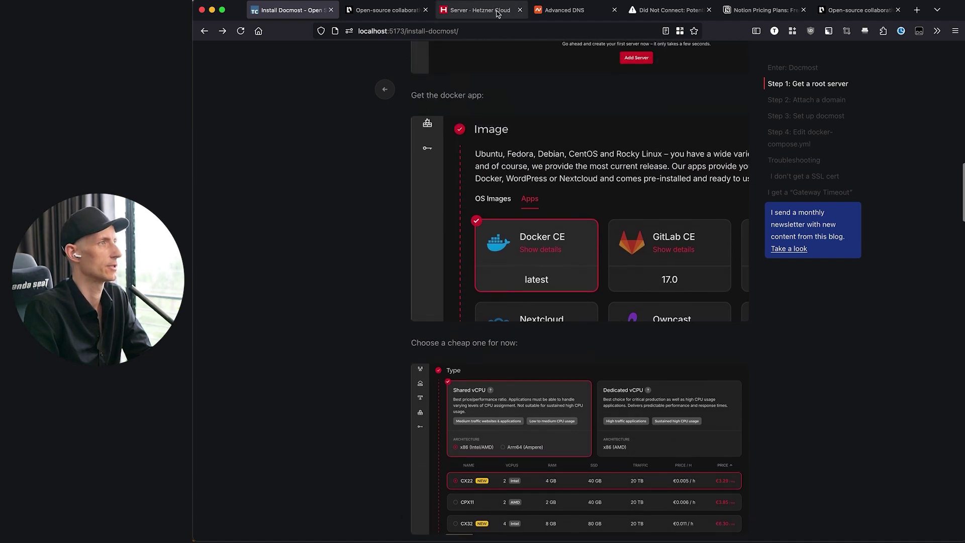
# - Start creating a new server from the Hetzner Cloud servers page
pyautogui.click(473, 12)
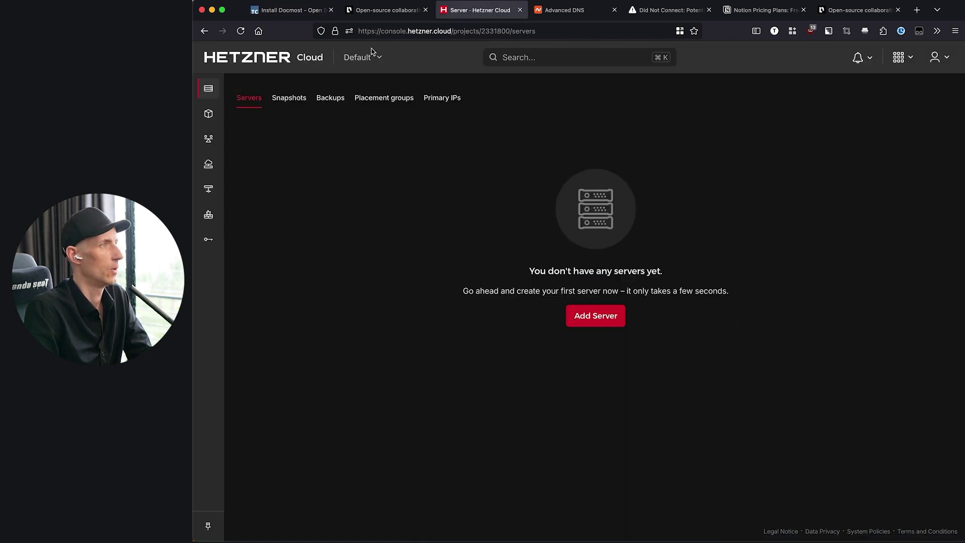
pyautogui.doubleClick(424, 31)
pyautogui.click(422, 272)
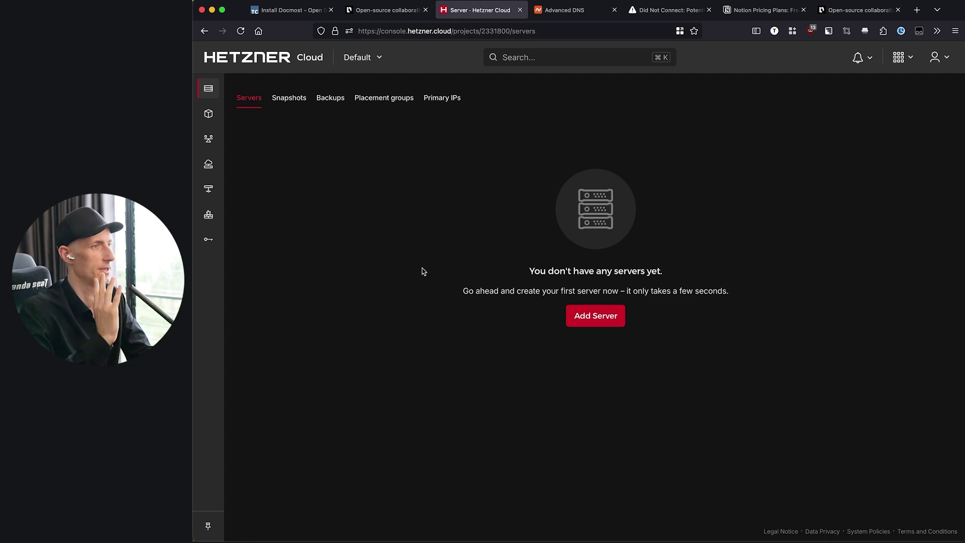
pyautogui.click(609, 323)
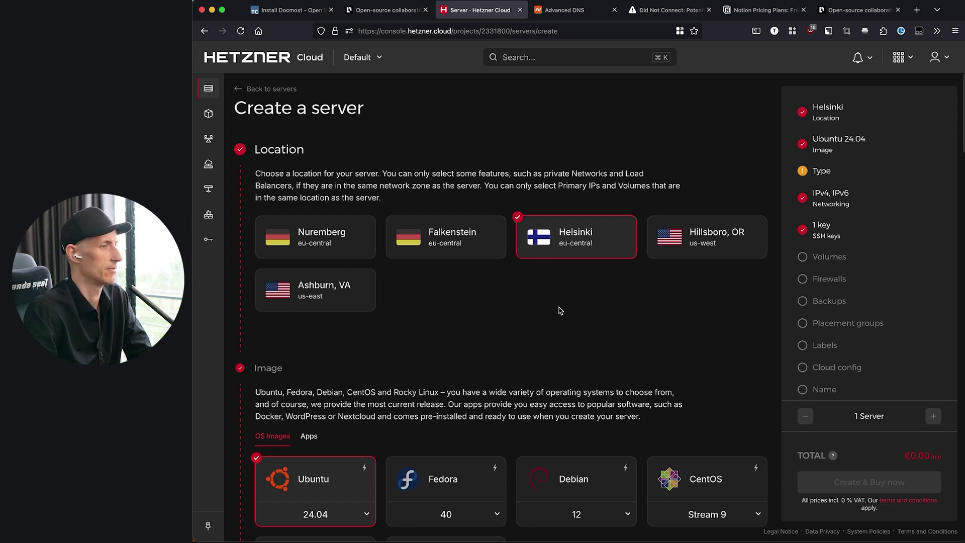
pyautogui.scroll(-1, 560, 311)
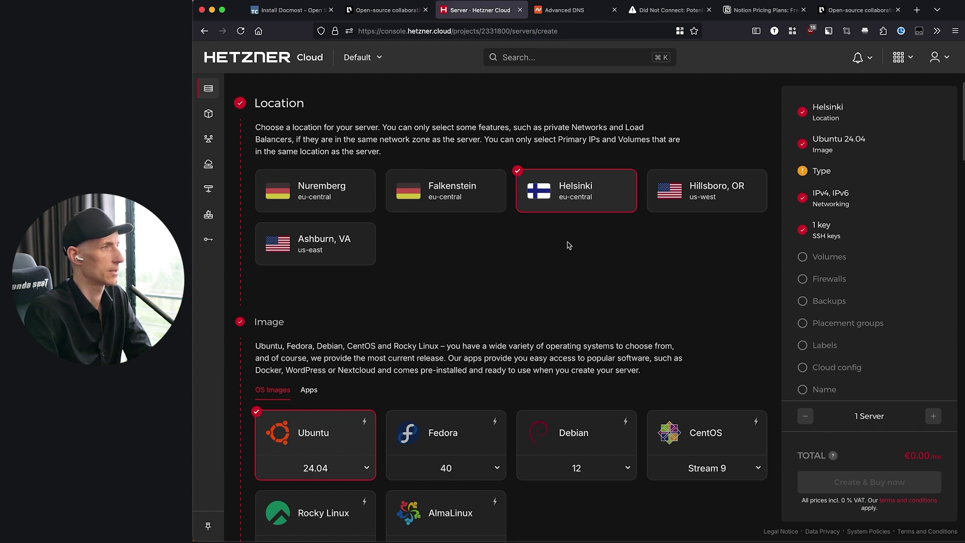
pyautogui.scroll(1, 575, 244)
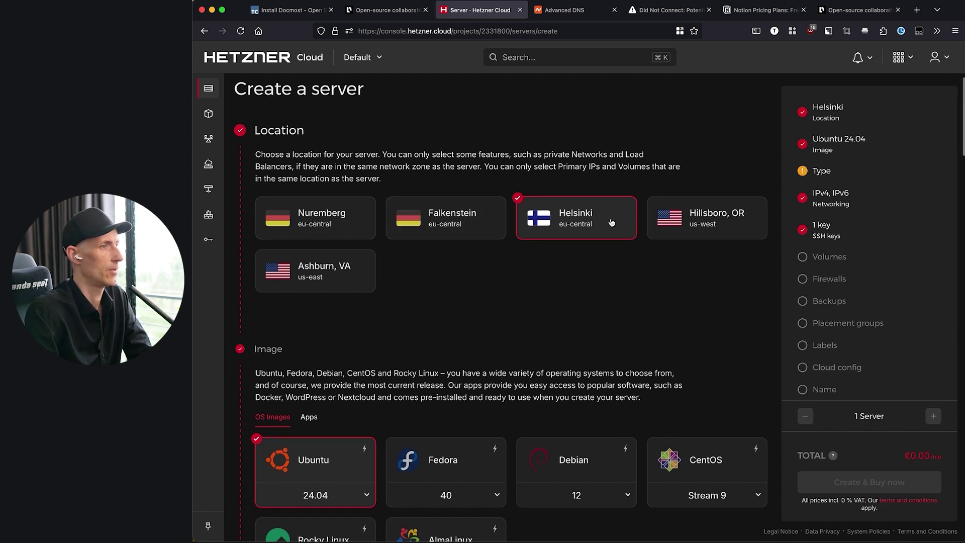
# - Choose Ashburn, VA as the location and switch to the Apps images
pyautogui.click(297, 269)
pyautogui.scroll(-3, 332, 203)
pyautogui.click(309, 264)
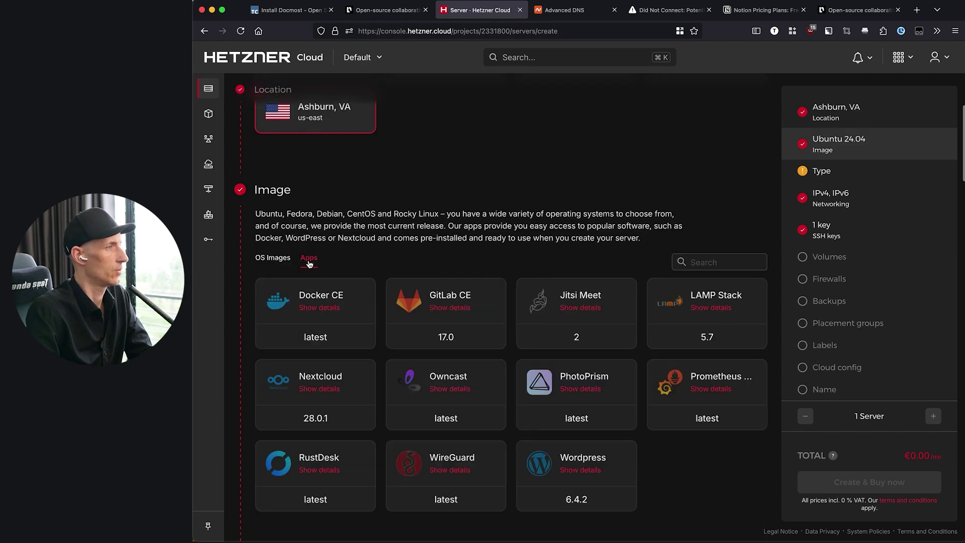
pyautogui.scroll(-1, 343, 209)
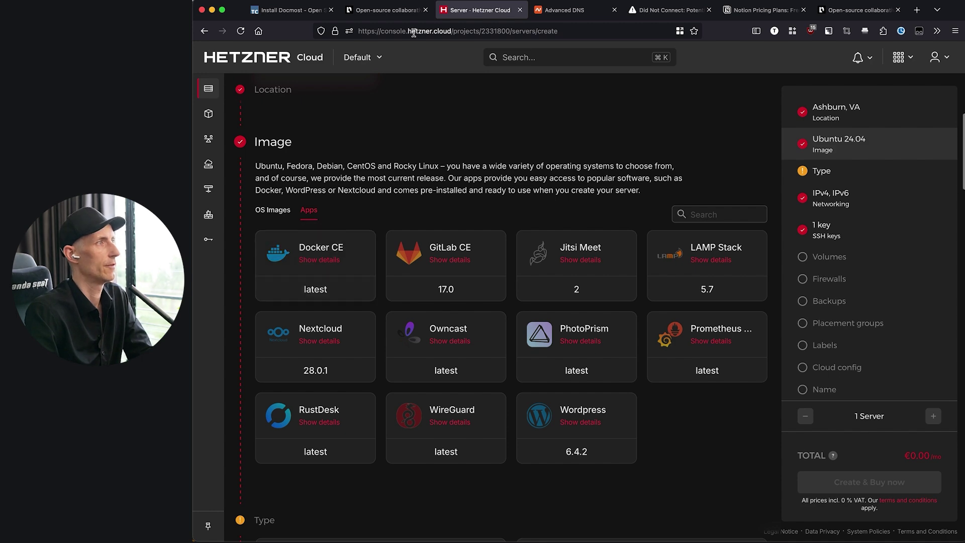
# - Review the Docmost guide's Ubuntu Docker install commands, then select the Docker CE image
pyautogui.click(387, 10)
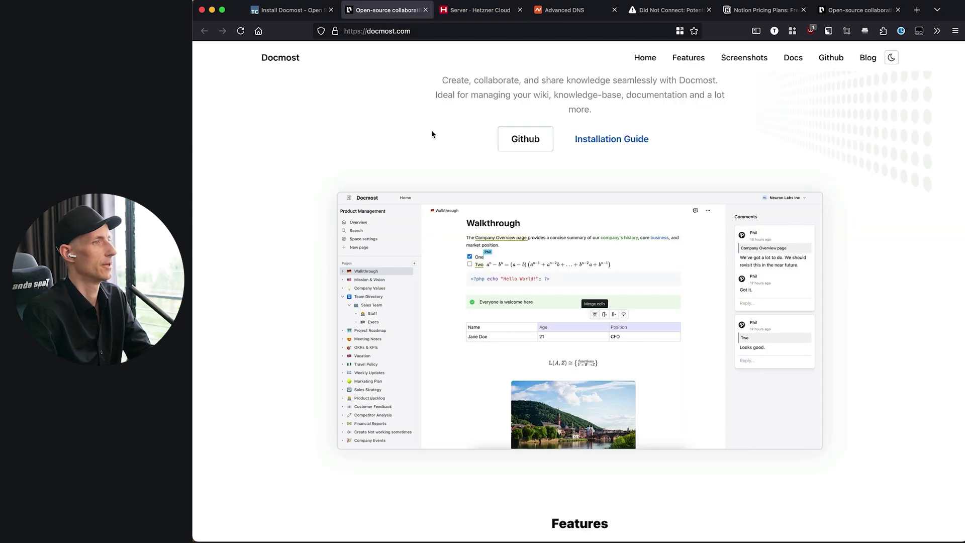
pyautogui.click(623, 140)
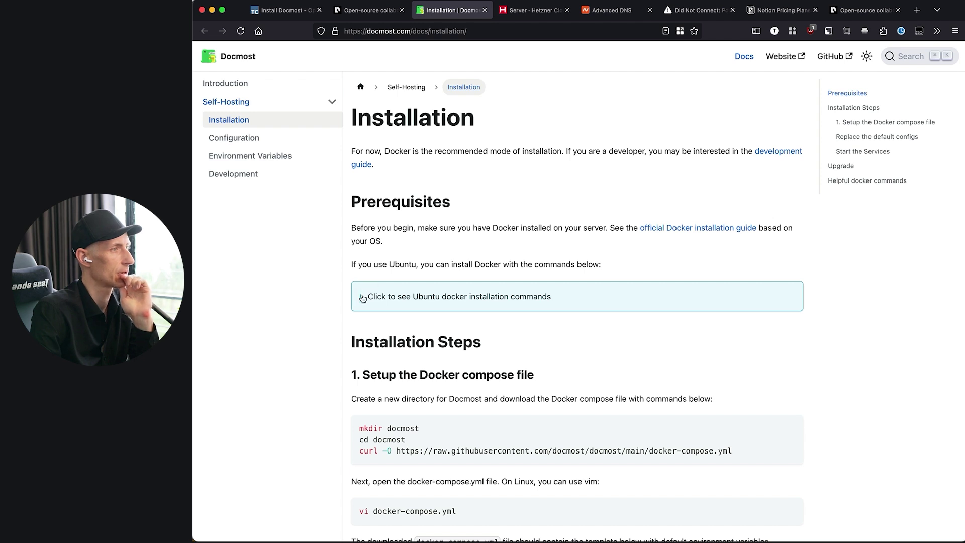
pyautogui.click(363, 298)
pyautogui.scroll(-3, 412, 291)
pyautogui.moveTo(410, 263); pyautogui.dragTo(553, 417)
pyautogui.click(362, 229)
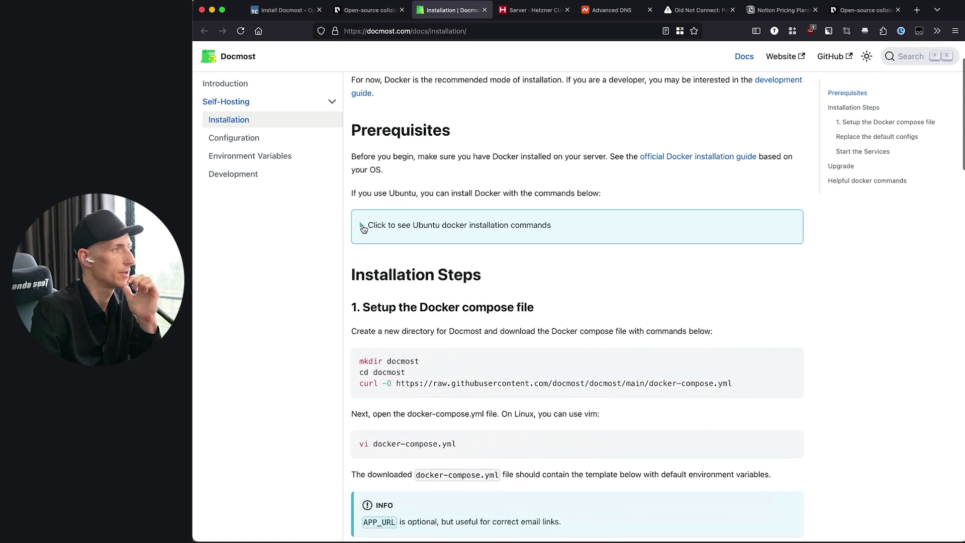
pyautogui.click(532, 10)
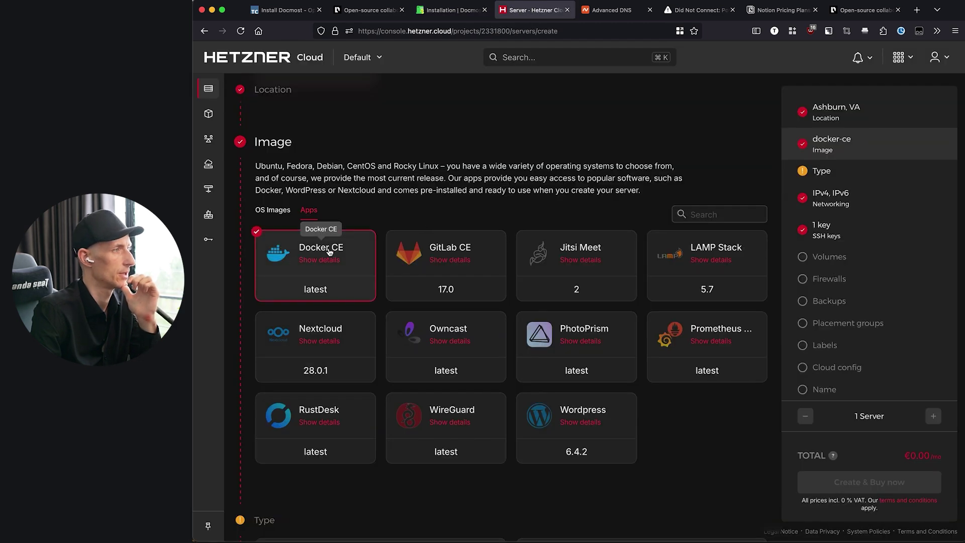
# - Choose the x86 shared vCPU architecture and the CPX11 server type
pyautogui.scroll(-6, 421, 156)
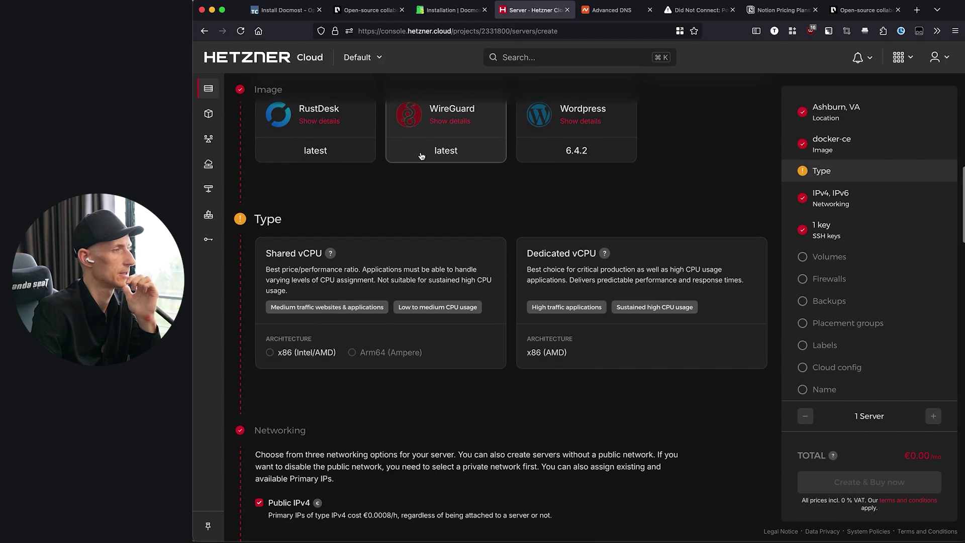
pyautogui.click(306, 353)
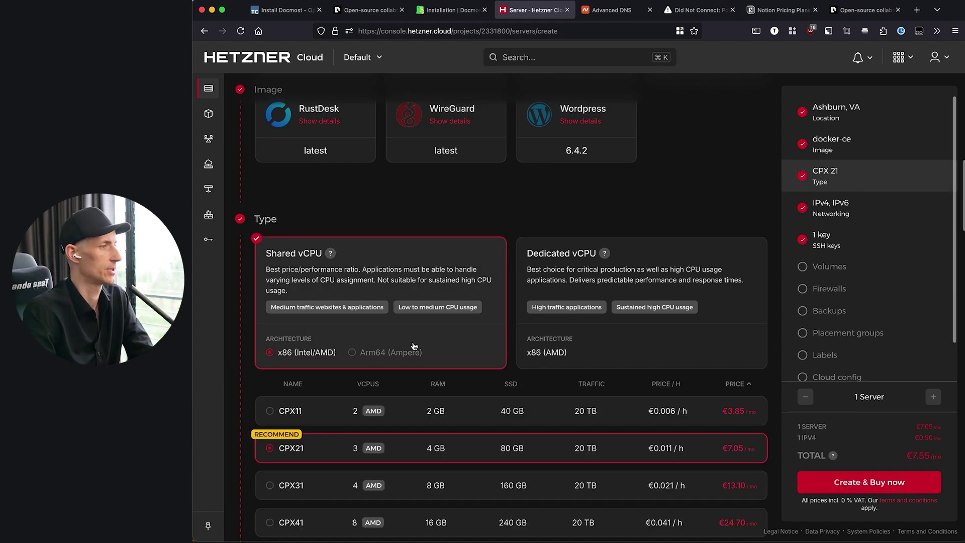
pyautogui.scroll(-2, 453, 327)
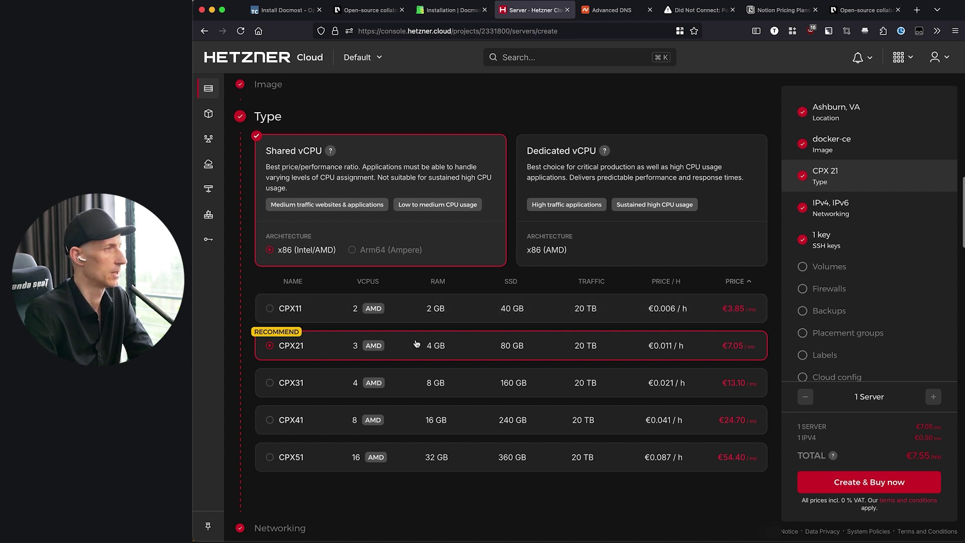
pyautogui.moveTo(382, 248)
pyautogui.click(579, 311)
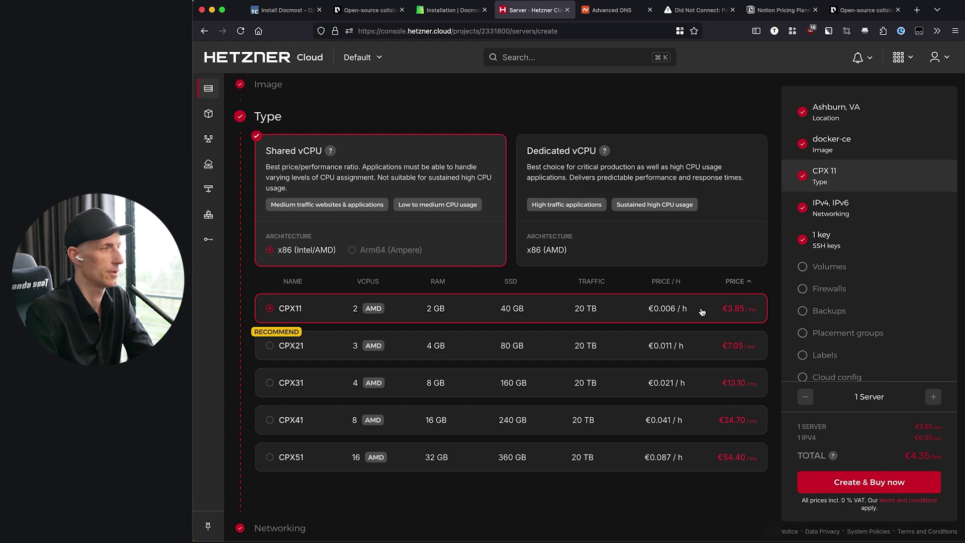
# - Scroll past the optional settings to the server Name, then check pznpro.com's Namecheap DNS records
pyautogui.scroll(-10, 702, 307)
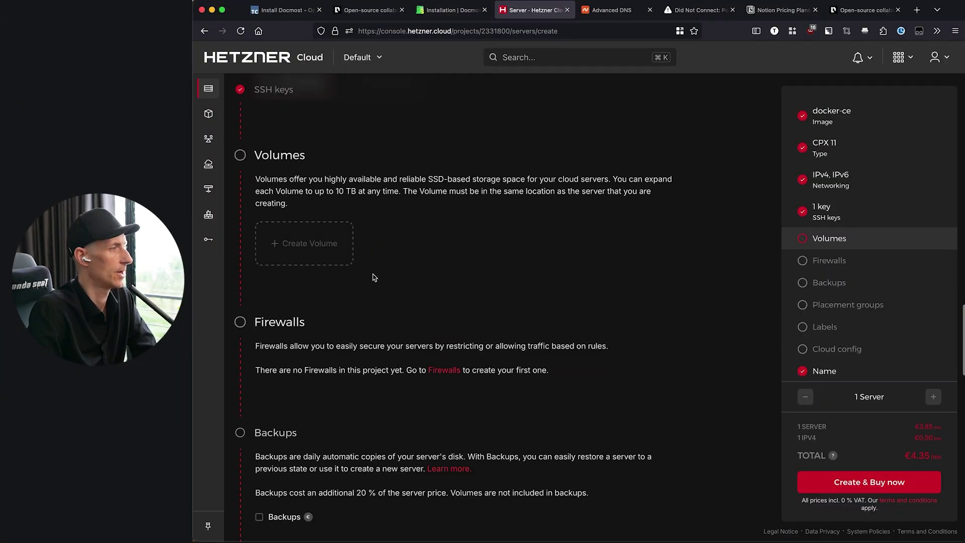
pyautogui.scroll(-2, 373, 278)
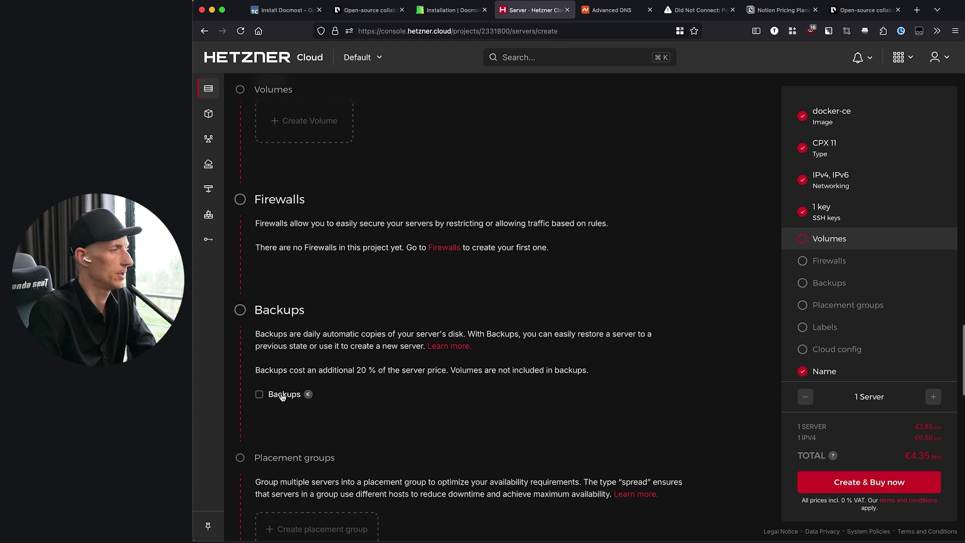
pyautogui.scroll(-7, 395, 391)
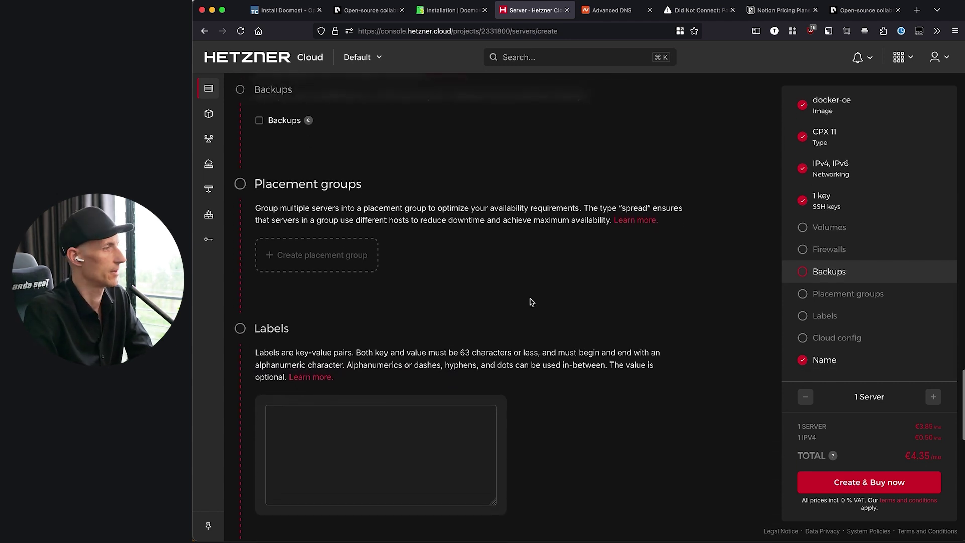
pyautogui.scroll(-12, 532, 302)
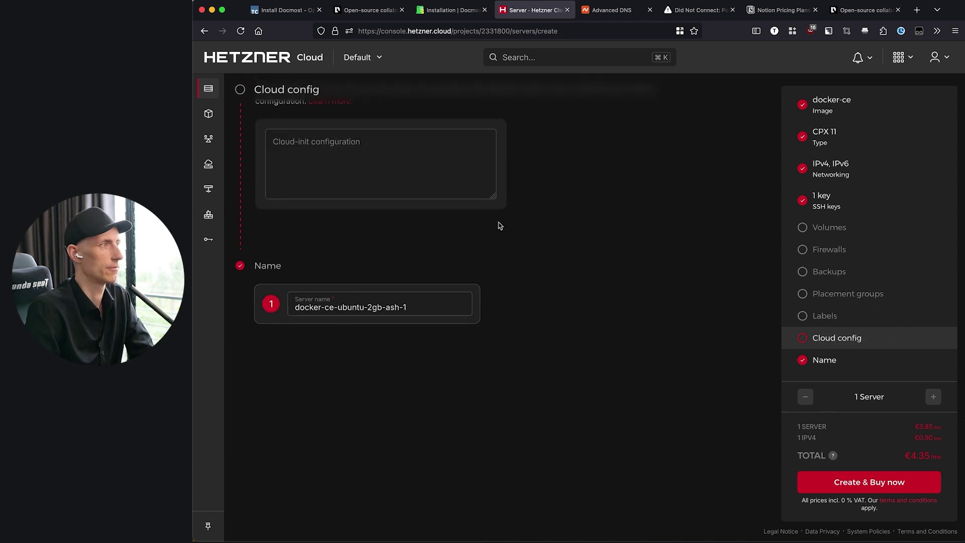
pyautogui.hotkey('ctrl', 'Tab')
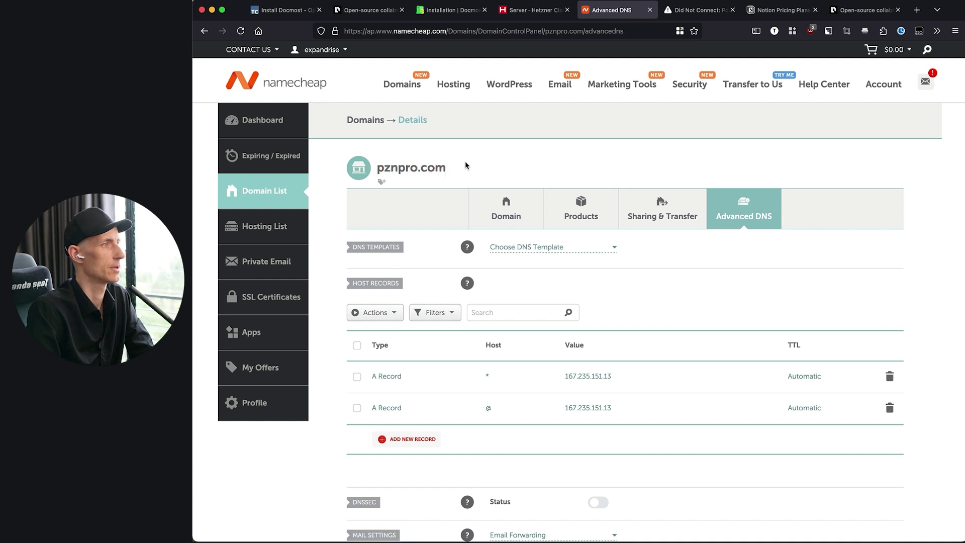
# - Replace the default server name with docs.pznpro.com and create the server
pyautogui.hotkey('ctrl', 'shift', 'Tab')
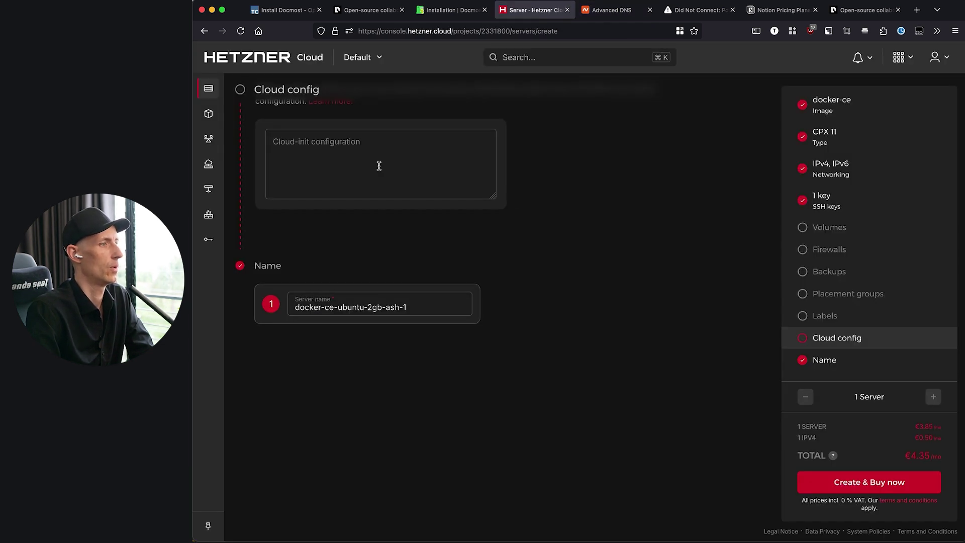
pyautogui.tripleClick(409, 303)
pyautogui.write('pznpro.com')
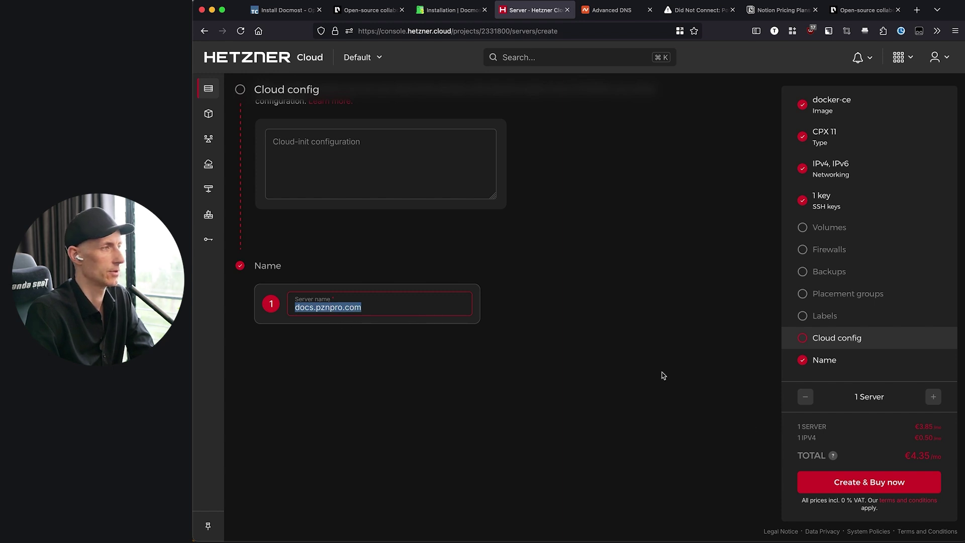
pyautogui.scroll(-3, 855, 478)
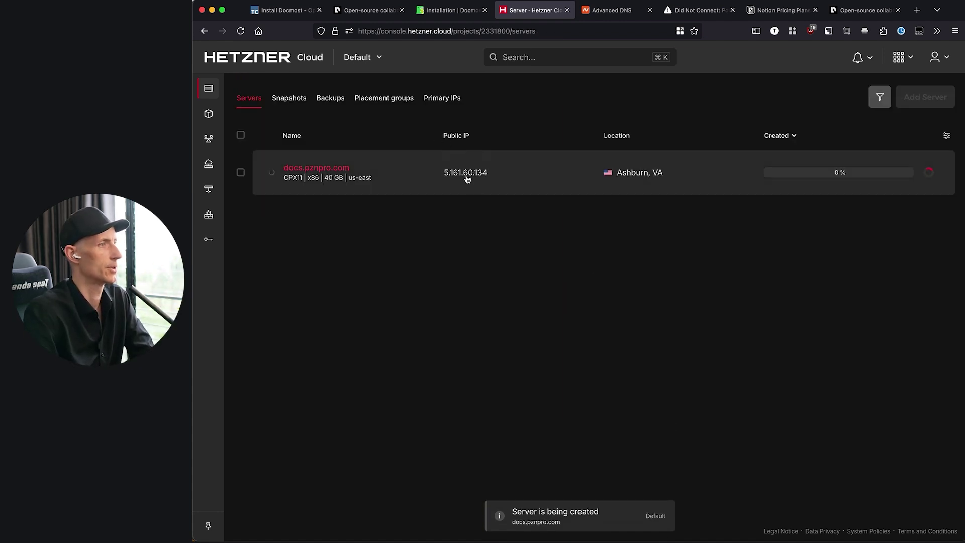
# - Copy the server's public IP and add a new A record in Namecheap Advanced DNS
pyautogui.click(466, 174)
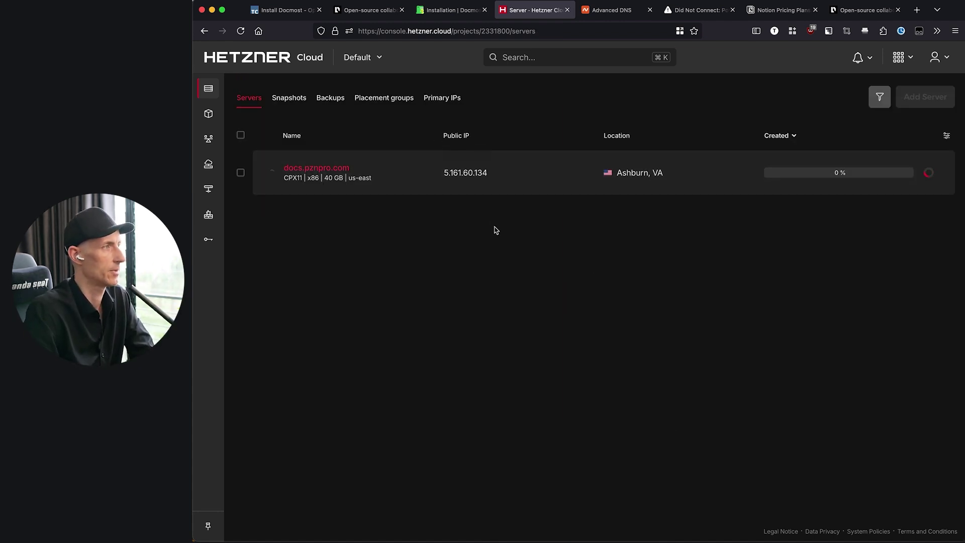
pyautogui.hotkey('ctrl', 'Tab')
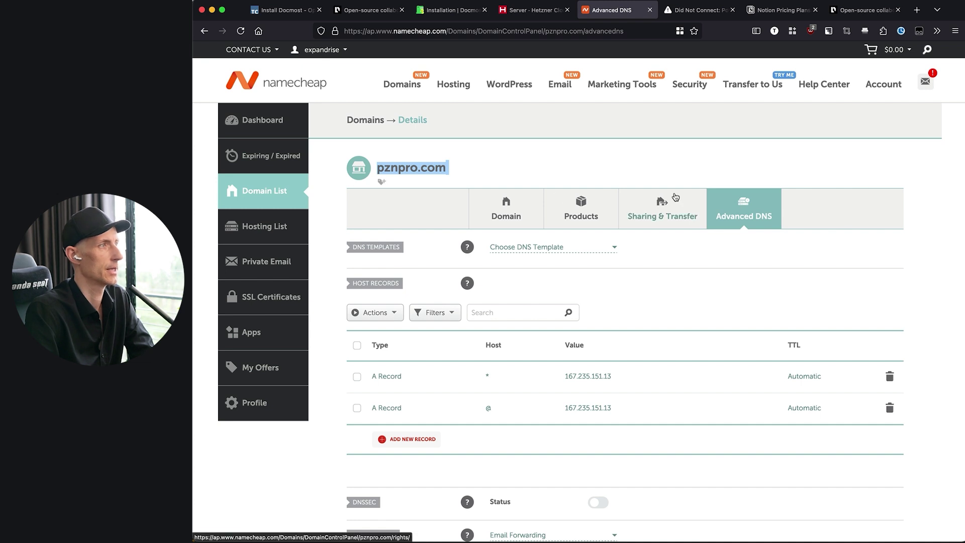
pyautogui.scroll(-1, 722, 143)
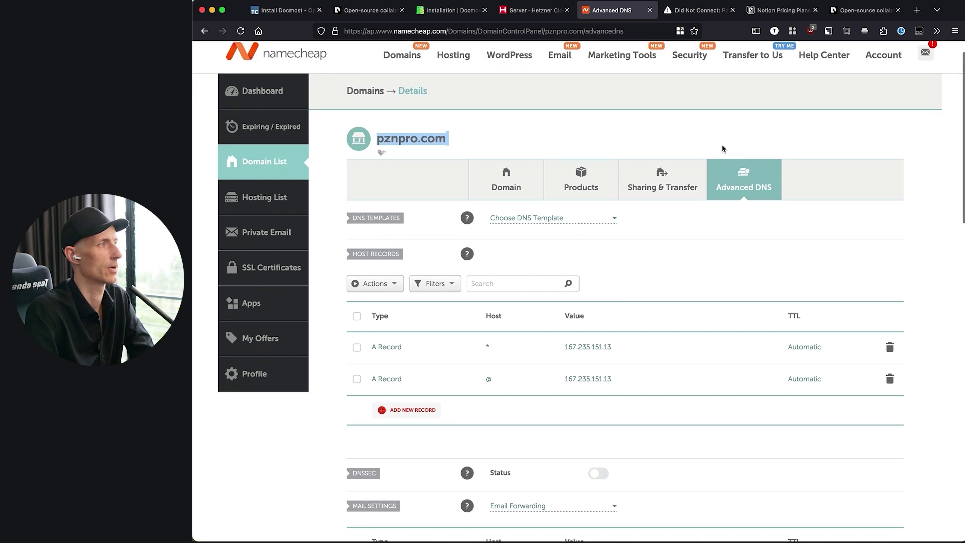
pyautogui.click(423, 408)
pyautogui.scroll(-4, 423, 412)
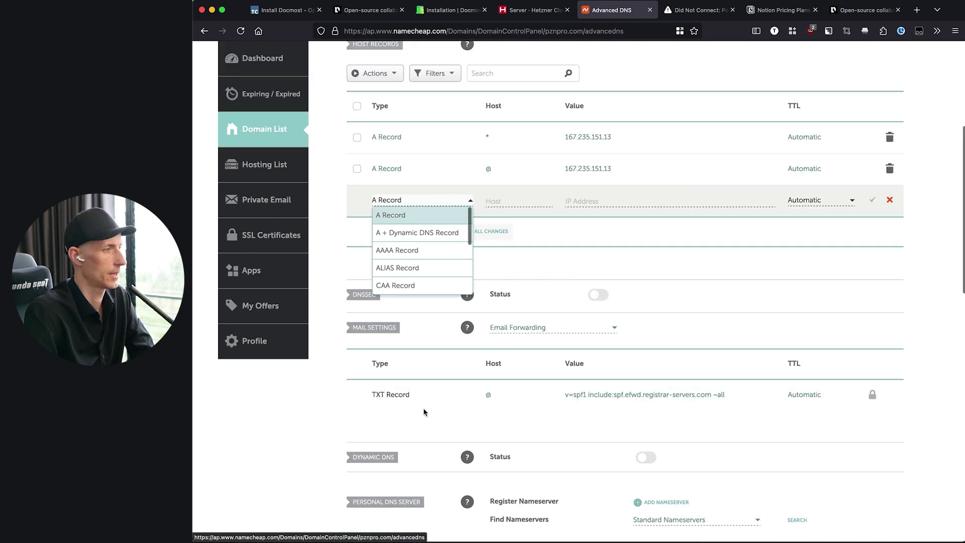
pyautogui.click(396, 214)
# - Set the record host to docs with value 5.161.60.134 and save it
pyautogui.click(487, 199)
pyautogui.write('docs')
pyautogui.press('Tab')
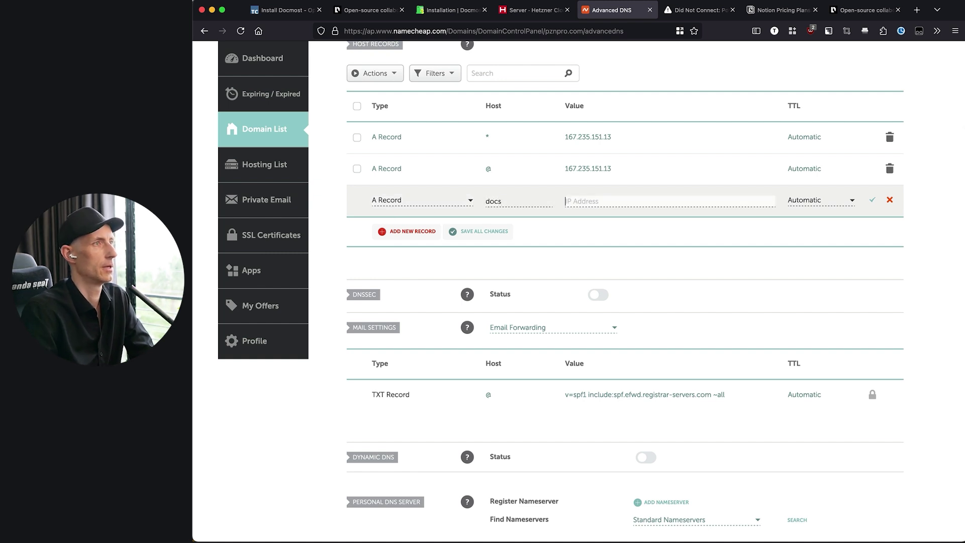
pyautogui.hotkey('ctrl', 'shift', 'Tab')
pyautogui.click(478, 173)
pyautogui.hotkey('ctrl', 'Tab')
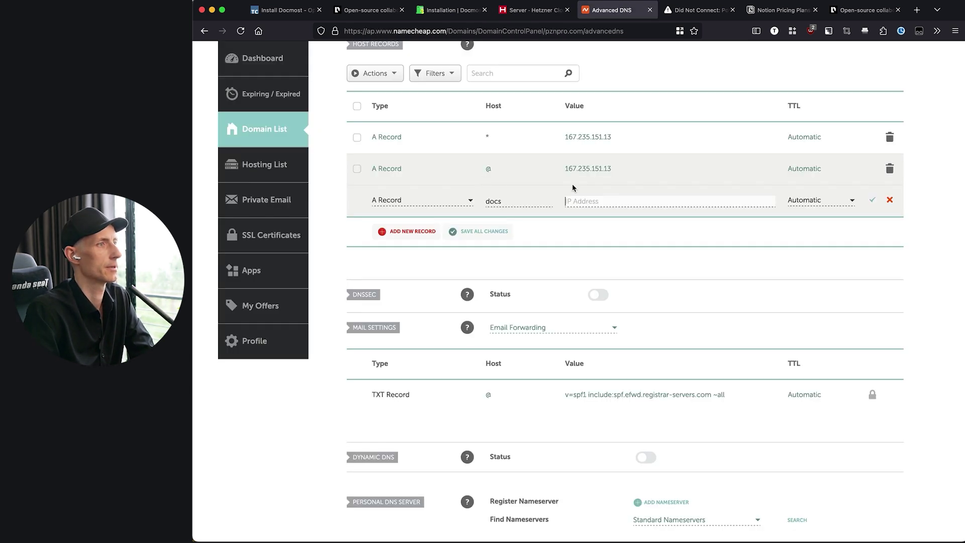
pyautogui.hotkey('ctrl', 'v')
pyautogui.press('Return')
# - Close the Namecheap tab and copy docs.pznpro.com from the failed page's address
pyautogui.press('super+w')
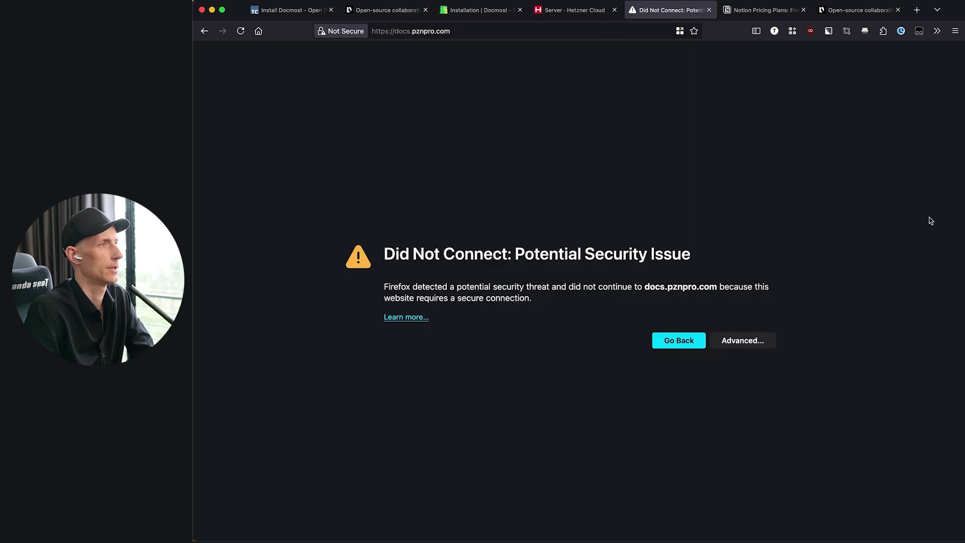
pyautogui.hotkey('ctrl', 'shift', 'Tab')
pyautogui.hotkey('ctrl', 'Tab')
pyautogui.click(399, 32)
pyautogui.doubleClick(399, 32)
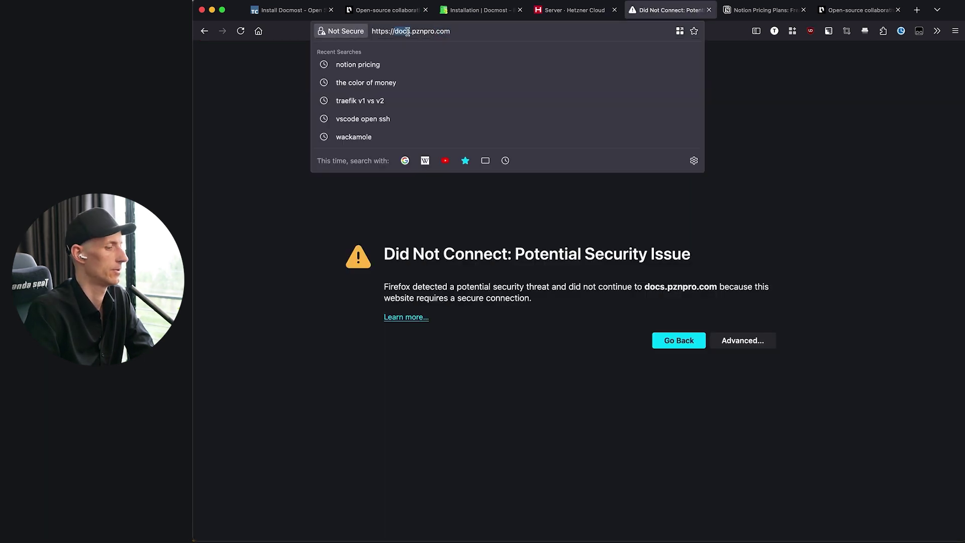
pyautogui.hotkey('ctrl', 'shift', 'Tab')
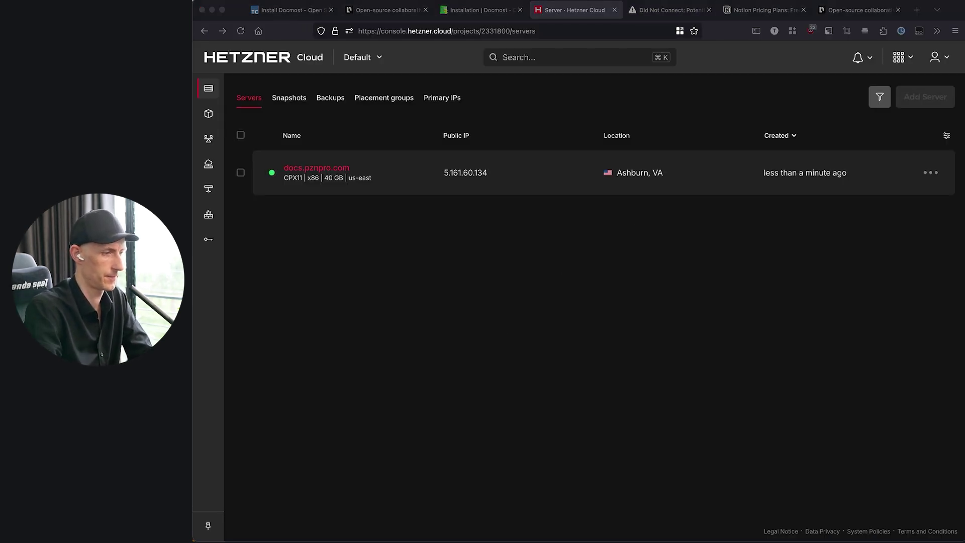
pyautogui.hotkey('ctrl', 'Tab')
pyautogui.click(397, 32)
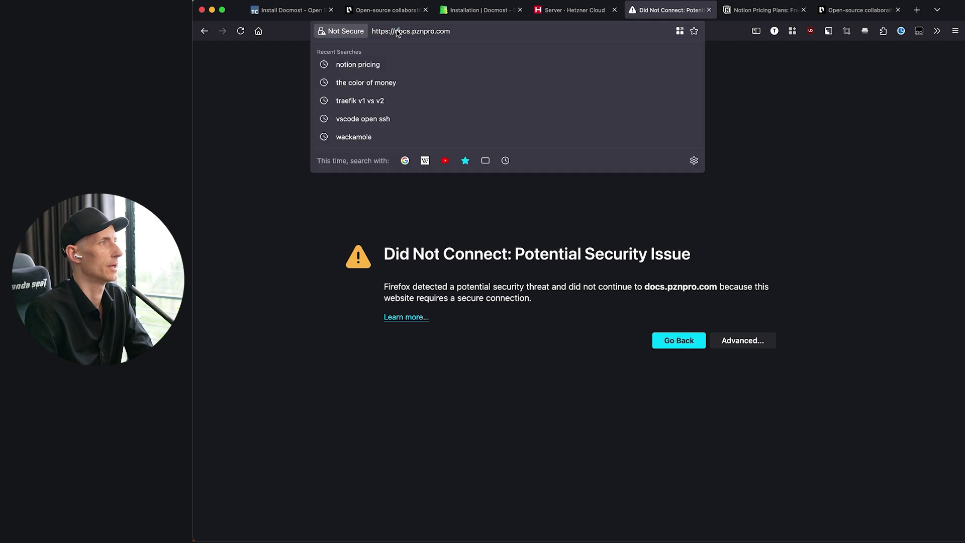
pyautogui.hotkey('shift', 'End')
pyautogui.press('super+Tab')
pyautogui.press('Return')
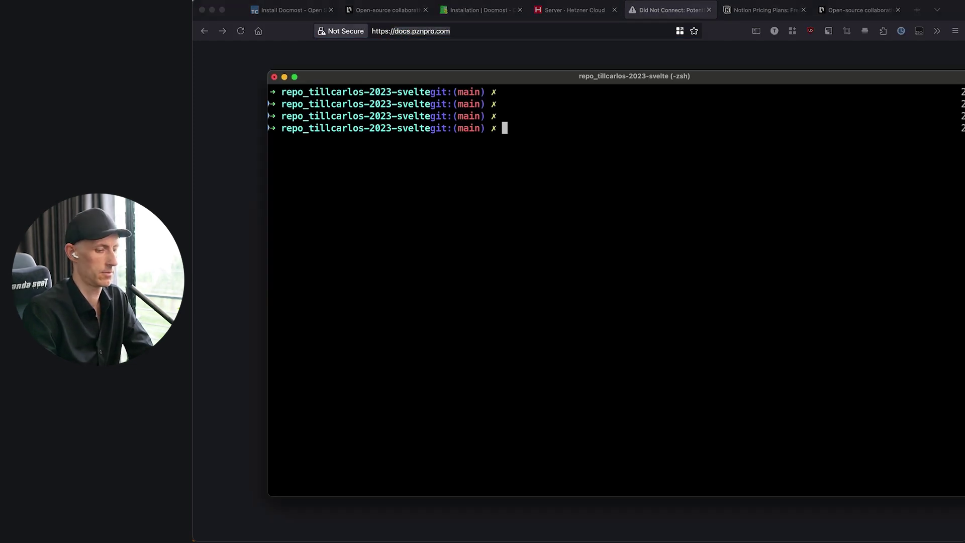
pyautogui.press('Return')
pyautogui.write('ssh root@')
pyautogui.press('super+v')
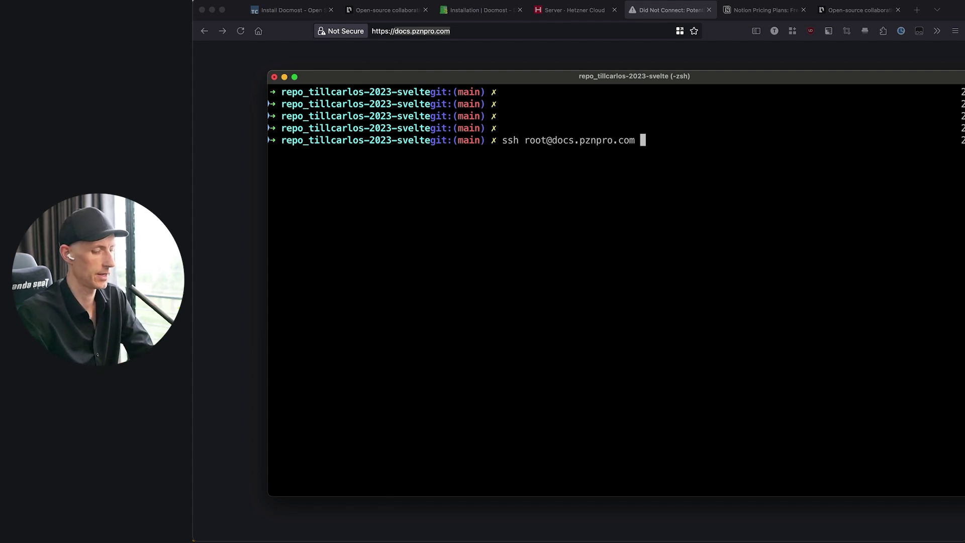
pyautogui.hotkey('ctrl', 'c')
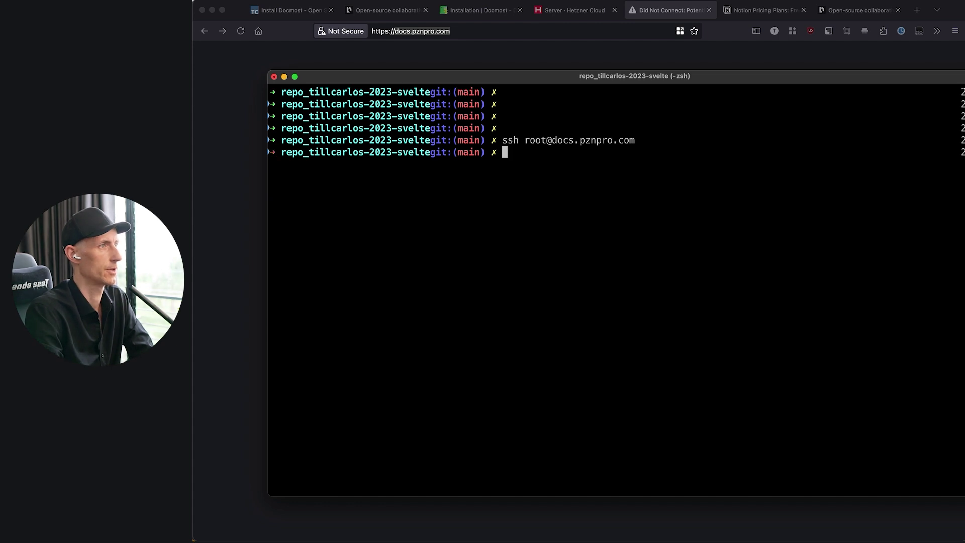
# - Run nslookup docs.pznpro.com, confirm it resolves to 5.161.60.134, then SSH in as root
pyautogui.write('nslookup docs.pznpro.com')
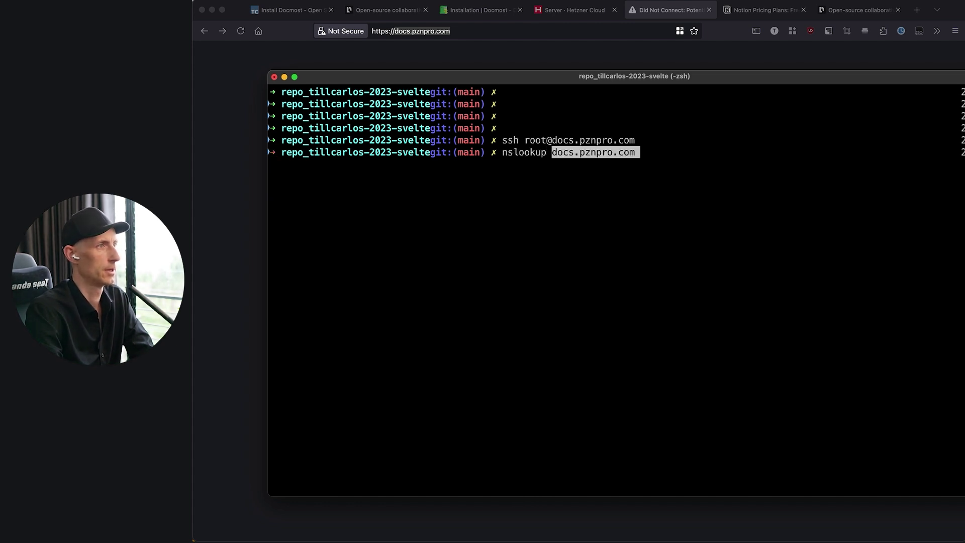
pyautogui.press('Right')
pyautogui.press('Return')
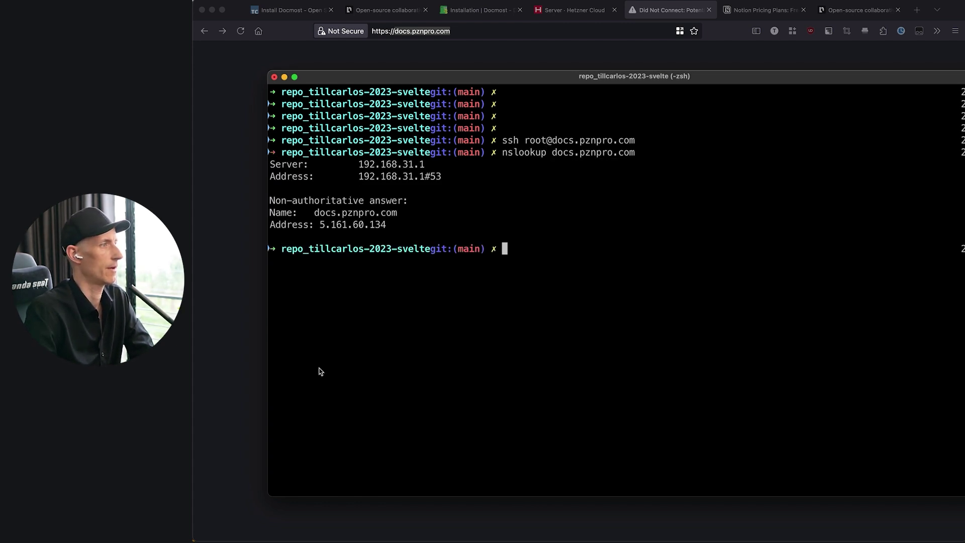
pyautogui.moveTo(312, 227); pyautogui.dragTo(388, 227)
pyautogui.click(576, 14)
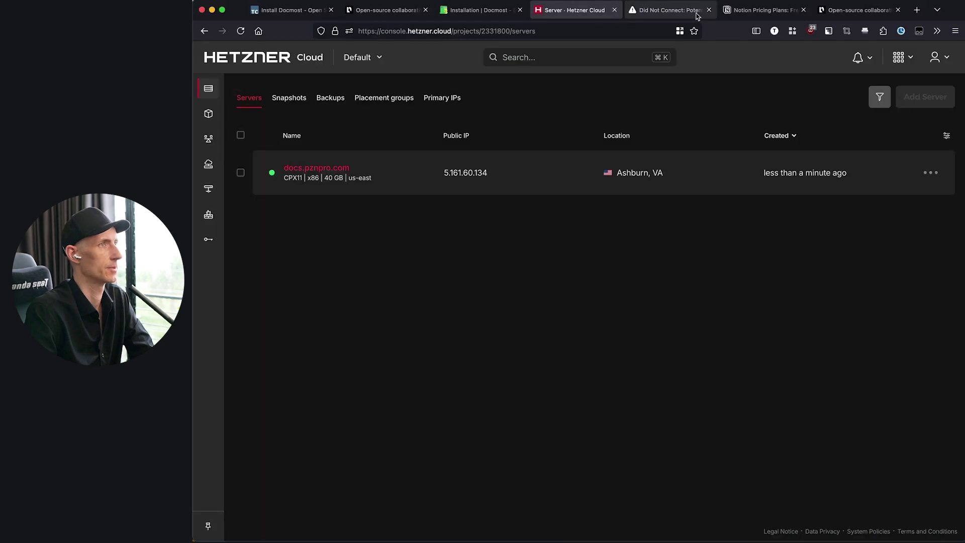
pyautogui.click(678, 11)
pyautogui.press('super+Tab')
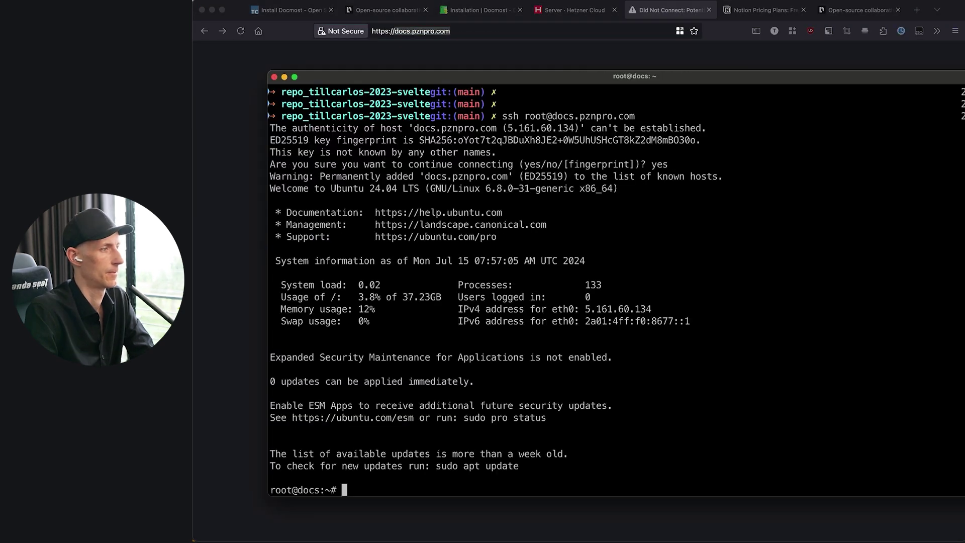
pyautogui.press('Return')
pyautogui.press('Return')
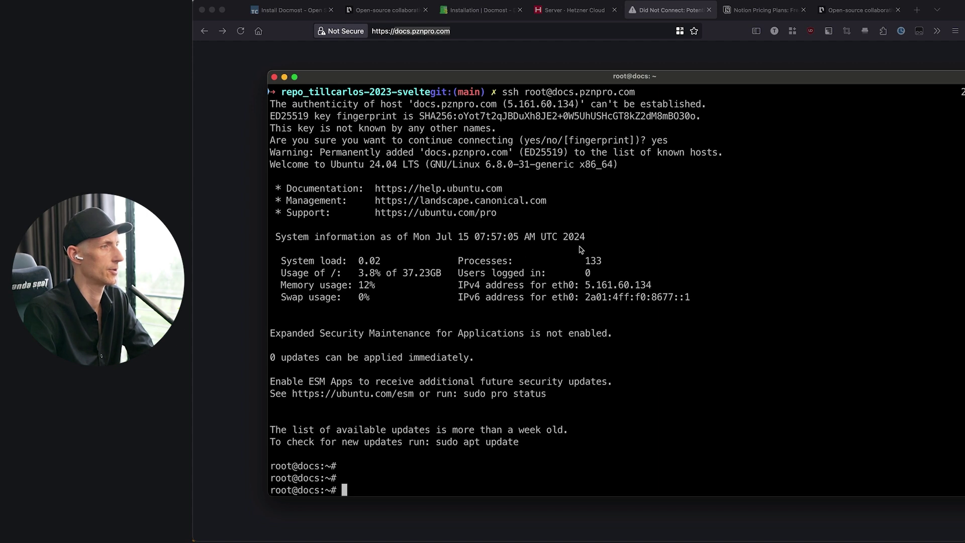
pyautogui.click(478, 10)
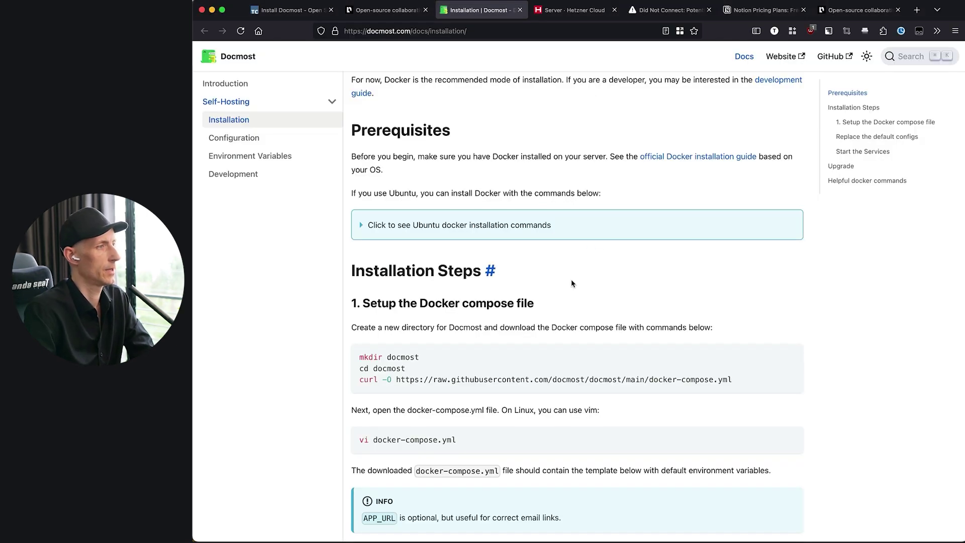
# - Review the guide's commands for creating the docmost folder and opening docker-compose.yml
pyautogui.scroll(-1, 595, 282)
pyautogui.scroll(-4, 599, 283)
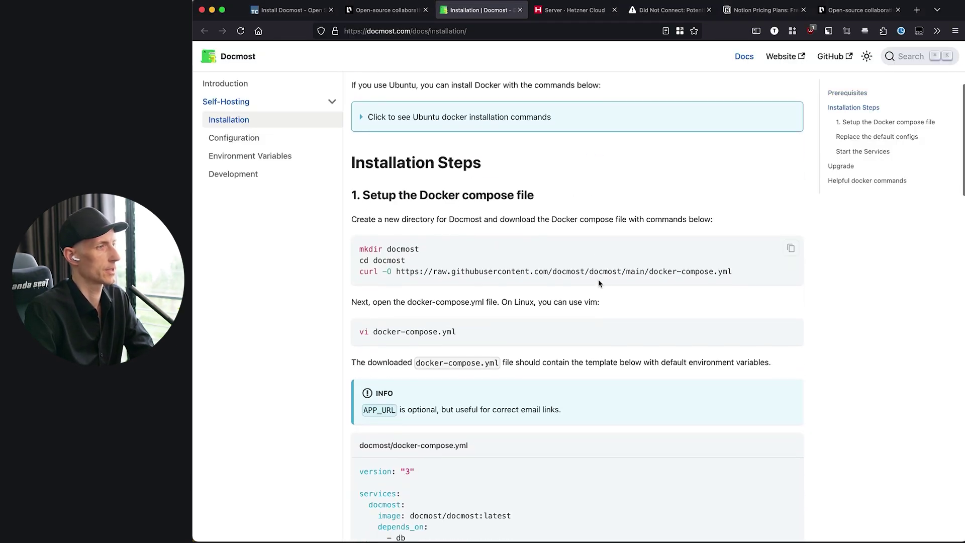
pyautogui.moveTo(361, 273); pyautogui.dragTo(729, 273)
pyautogui.click(729, 273)
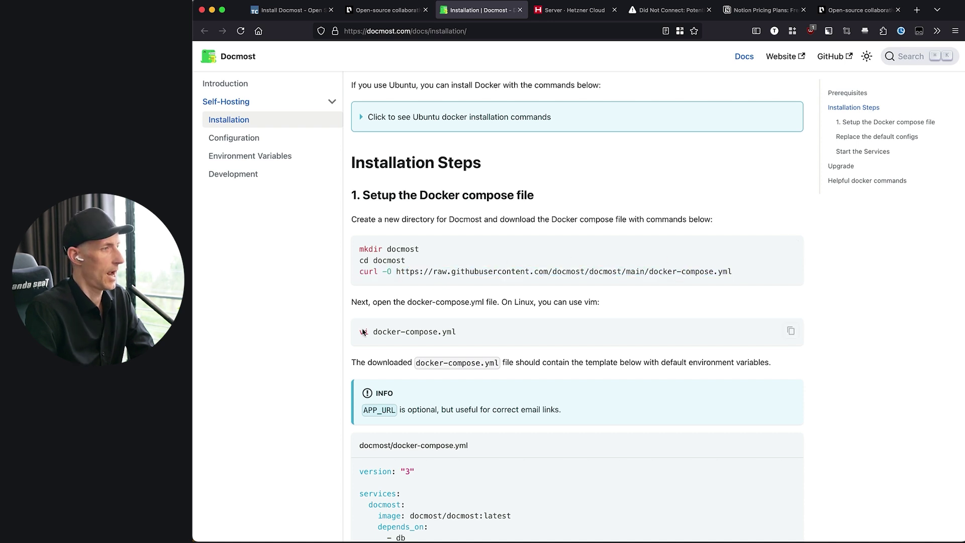
pyautogui.moveTo(364, 332); pyautogui.dragTo(463, 333)
pyautogui.scroll(-5, 463, 333)
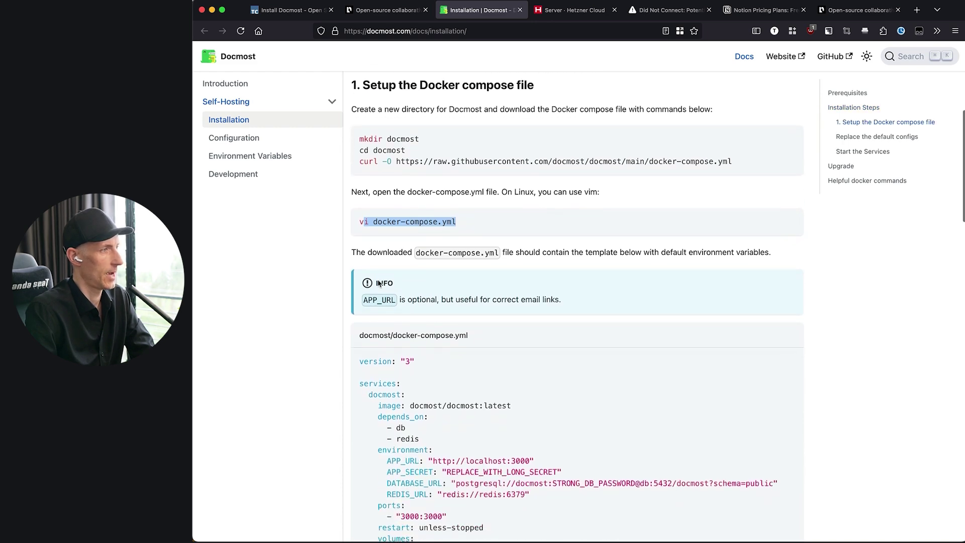
pyautogui.scroll(-20, 585, 439)
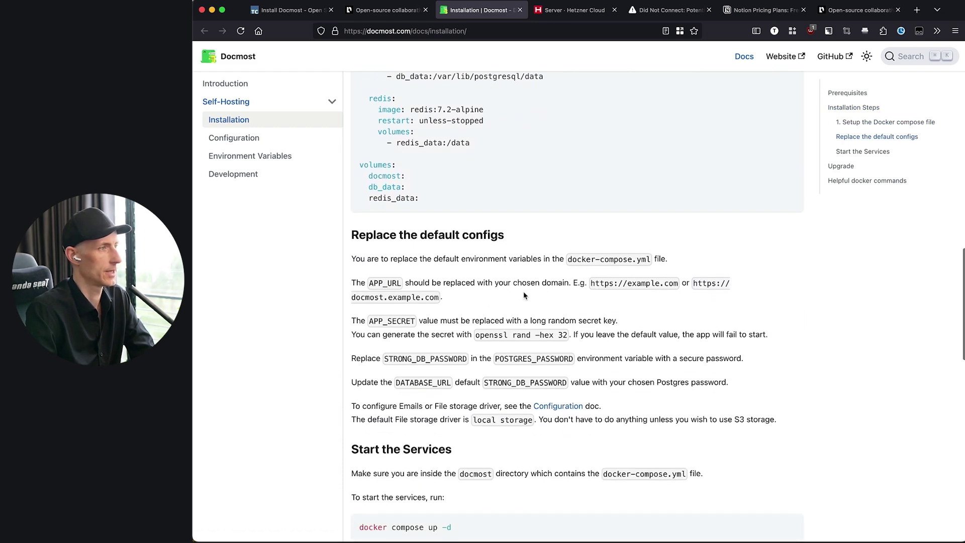
pyautogui.scroll(15, 528, 289)
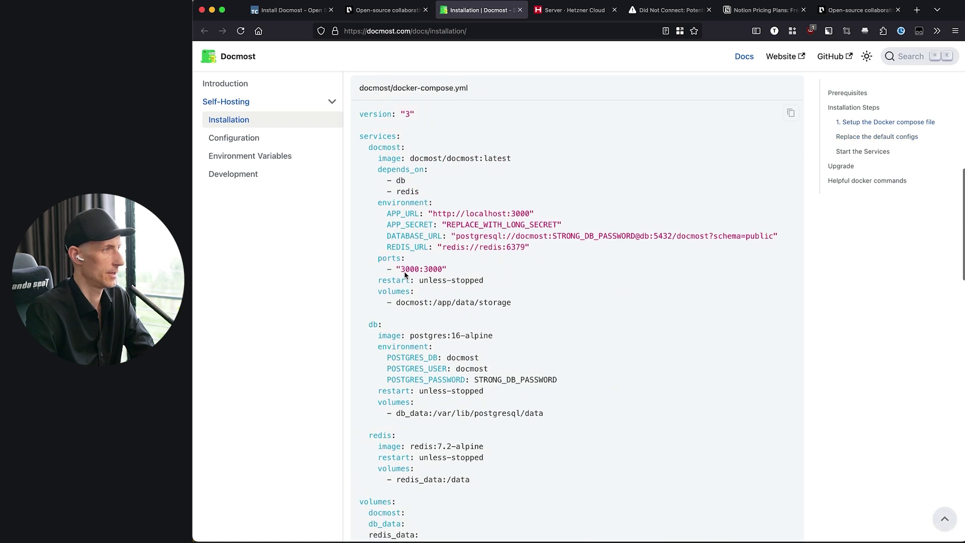
# - Check port 3000 in the ports mapping and APP_URL, then return to the Docmost homepage
pyautogui.moveTo(401, 270); pyautogui.dragTo(420, 270)
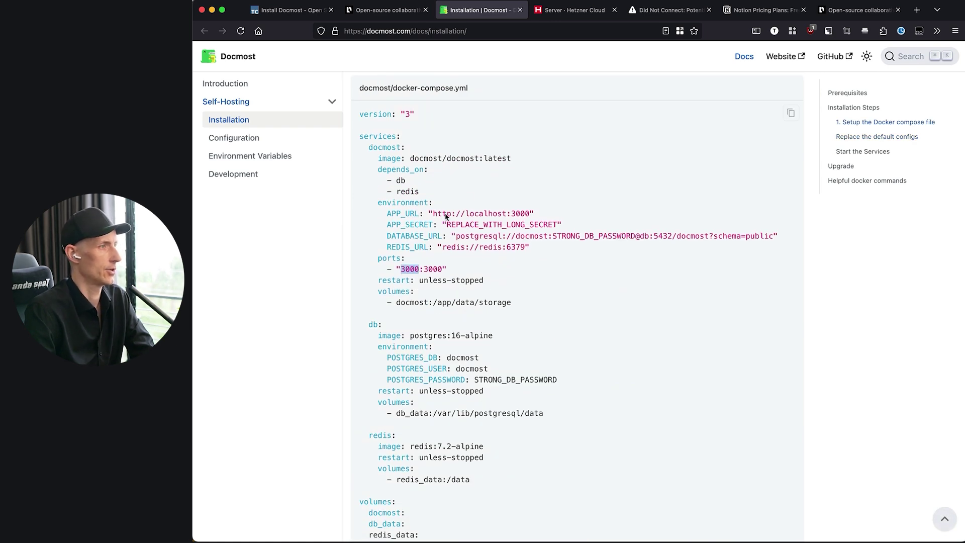
pyautogui.moveTo(439, 215); pyautogui.dragTo(527, 217)
pyautogui.click(529, 216)
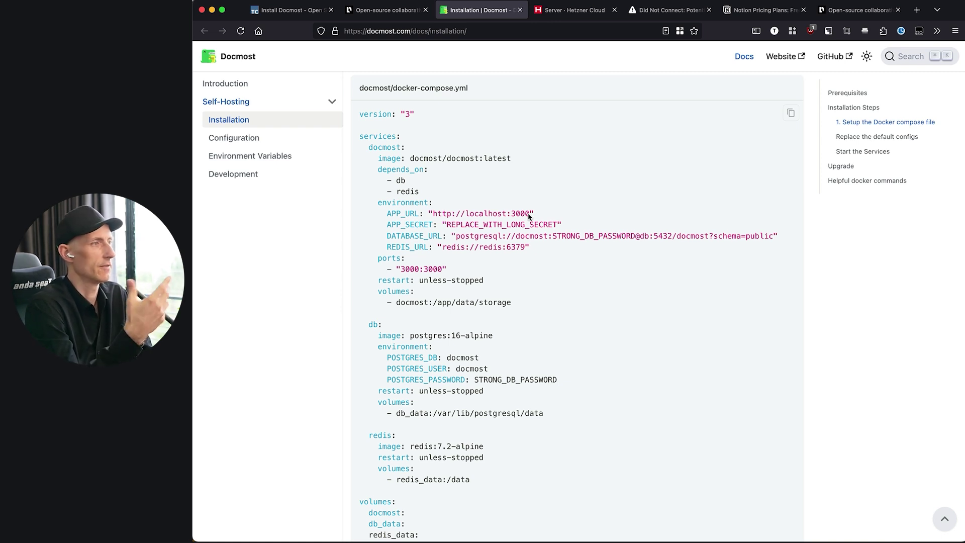
pyautogui.moveTo(528, 216); pyautogui.dragTo(514, 216)
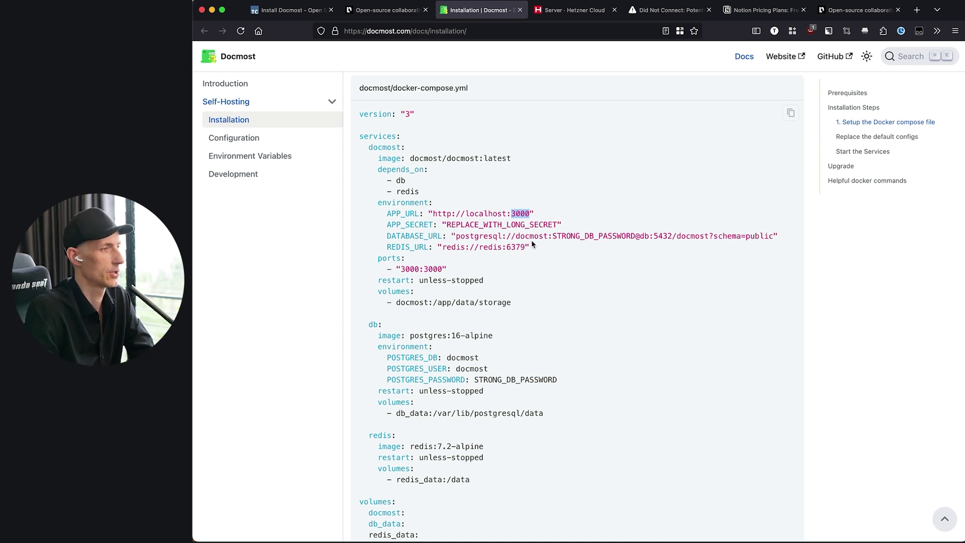
pyautogui.scroll(1, 532, 244)
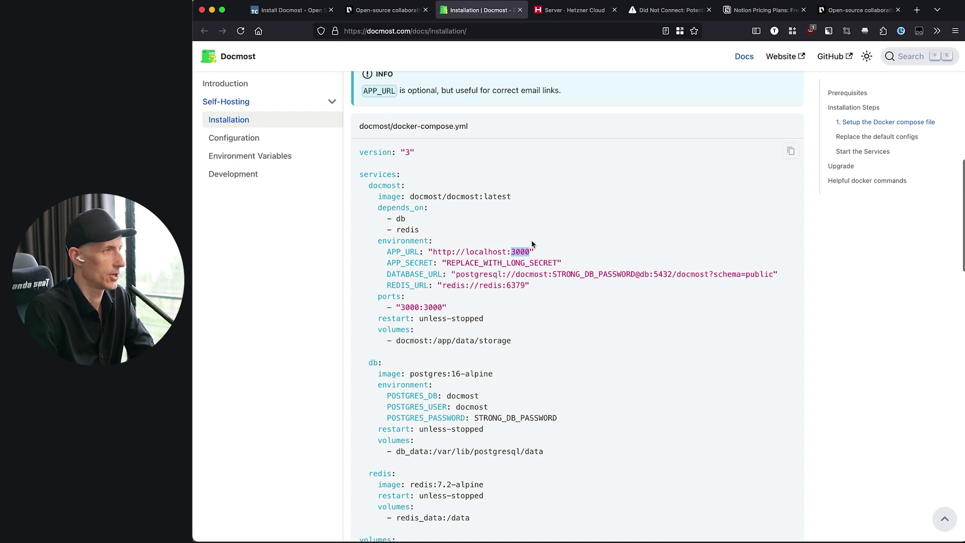
pyautogui.scroll(3, 532, 244)
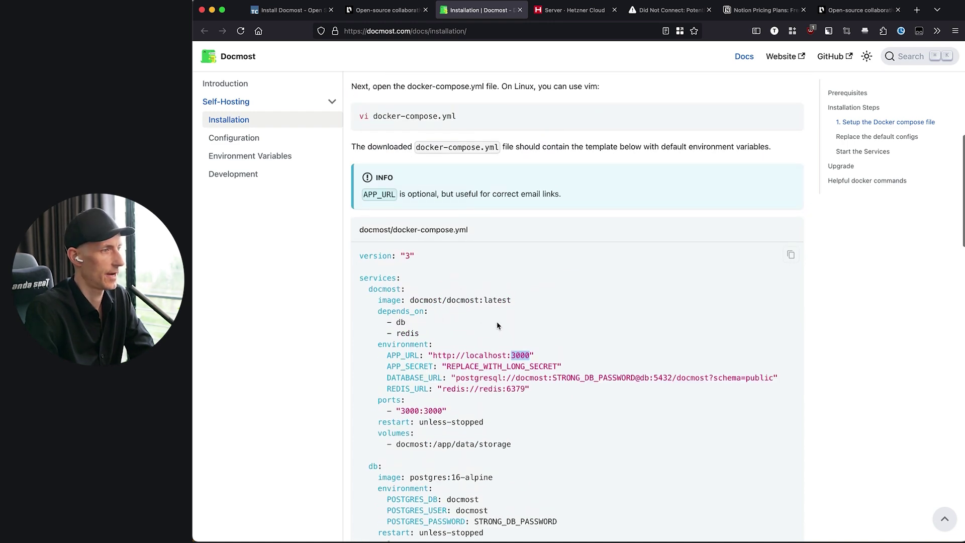
pyautogui.scroll(-8, 496, 324)
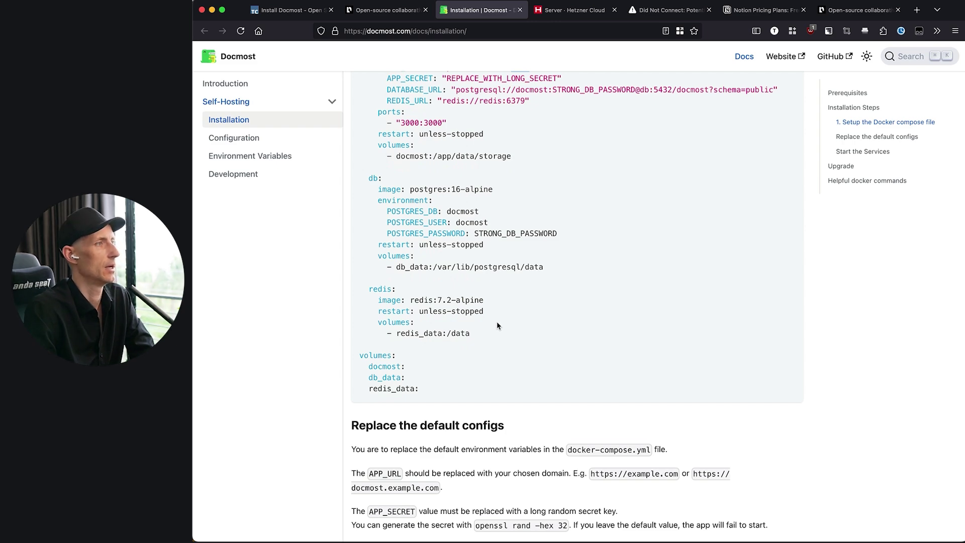
pyautogui.scroll(2, 497, 323)
pyautogui.hotkey('ctrl', 'shift', 'Tab')
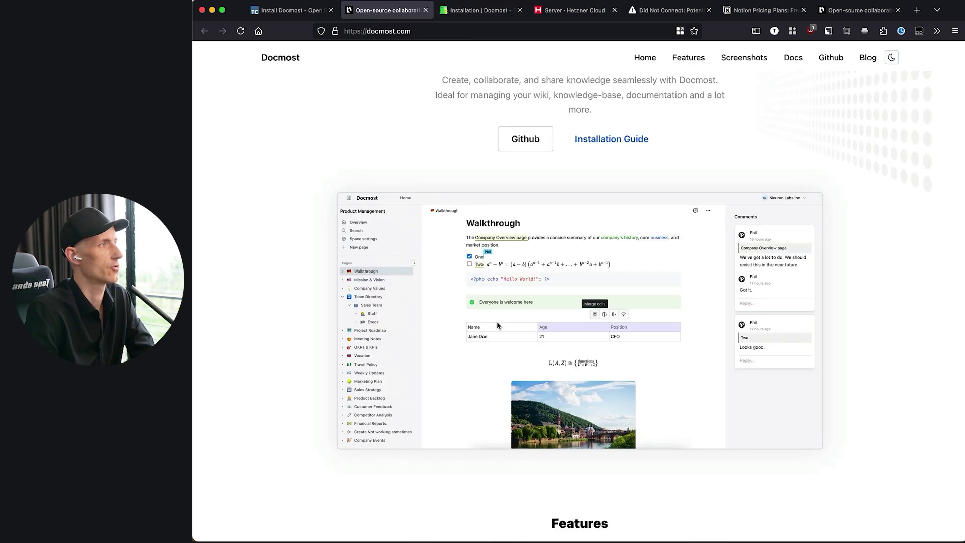
# - Scroll the Install Docmost tutorial to Step 3's mkdir and chmod setup commands
pyautogui.hotkey('ctrl', 'shift', 'Tab')
pyautogui.scroll(7, 411, 185)
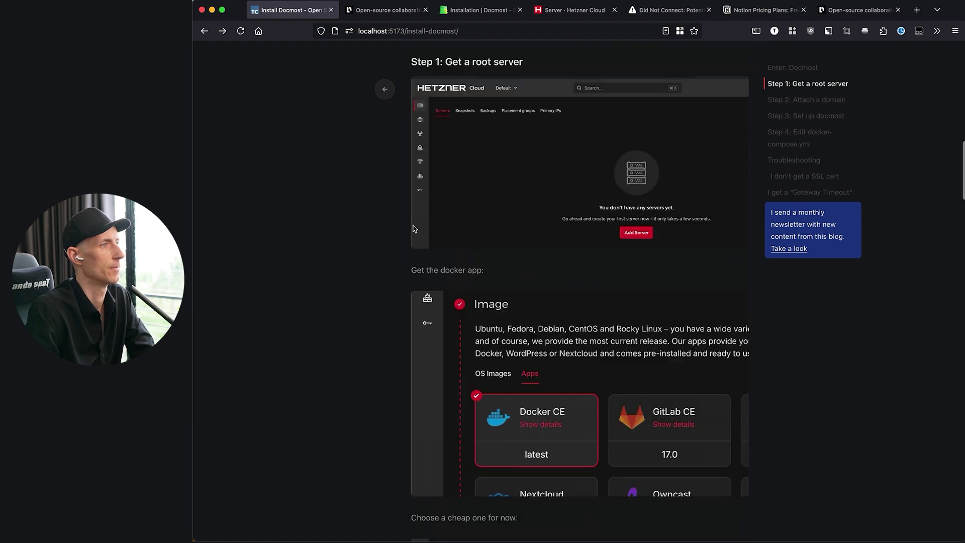
pyautogui.scroll(-4, 418, 226)
pyautogui.scroll(-10, 624, 297)
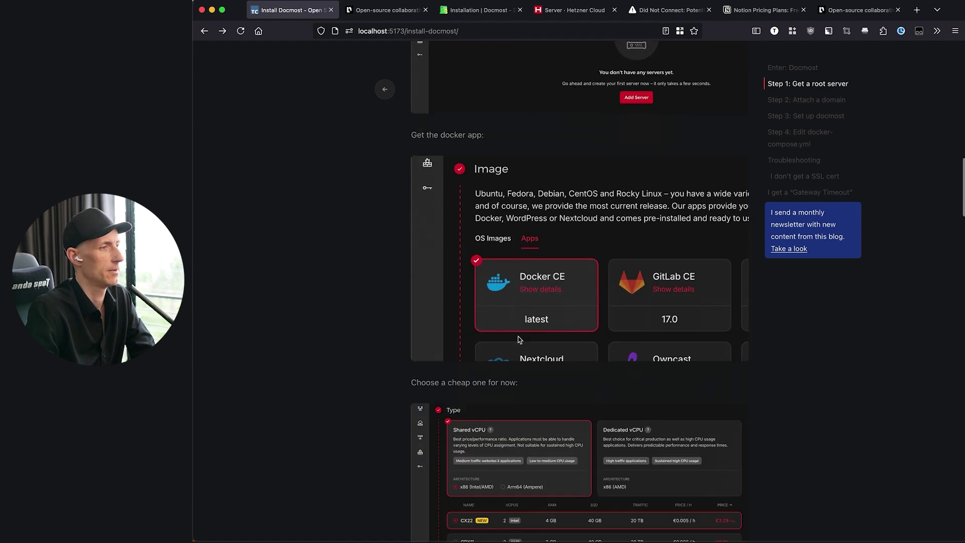
pyautogui.scroll(-6, 527, 259)
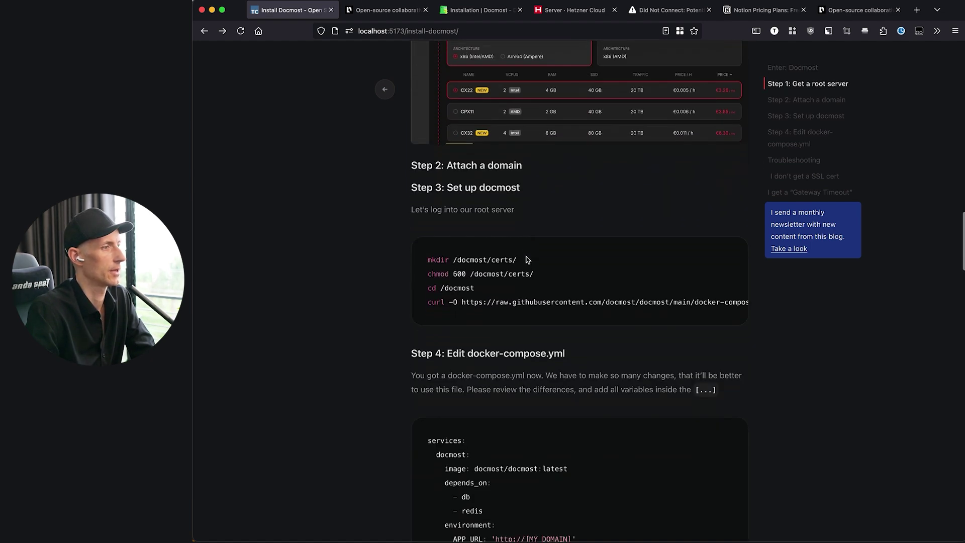
pyautogui.scroll(1, 526, 259)
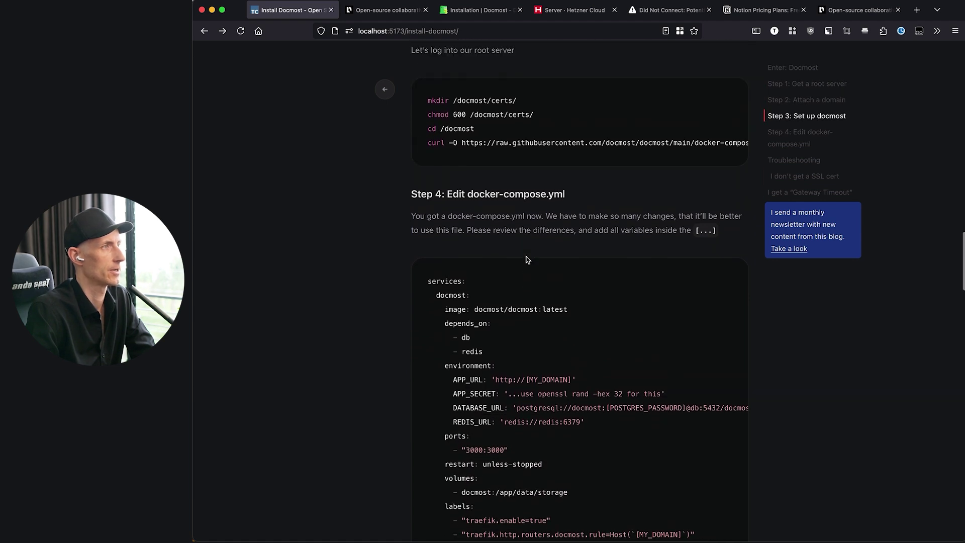
pyautogui.scroll(-1, 527, 259)
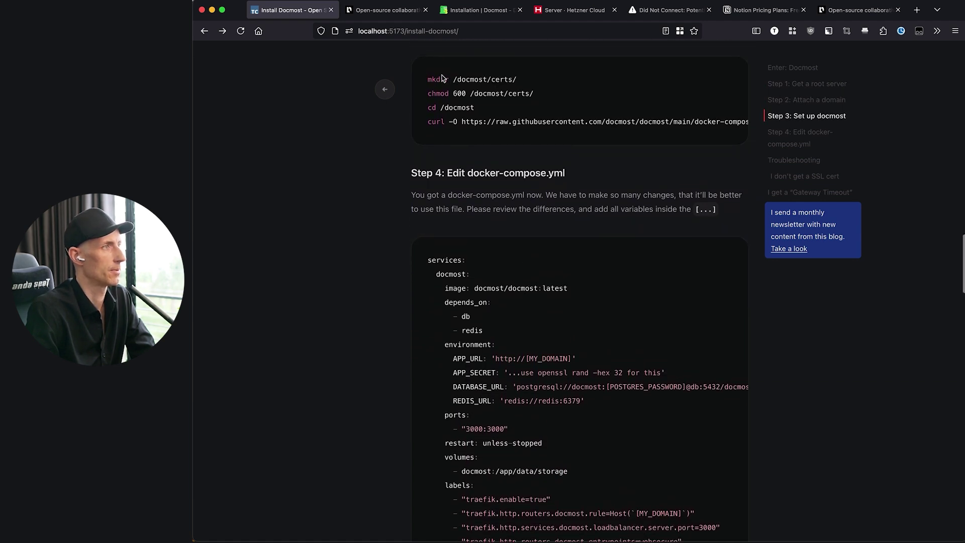
pyautogui.moveTo(429, 79); pyautogui.dragTo(538, 98)
pyautogui.click(473, 79)
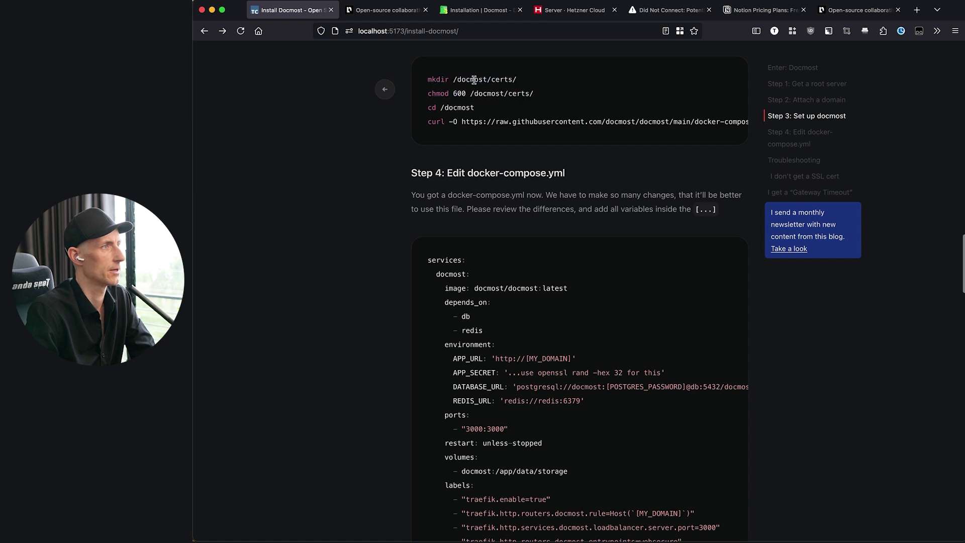
# - Copy the mkdir /docmost/certs/ command and go back to the server terminal
pyautogui.moveTo(428, 80); pyautogui.dragTo(539, 86)
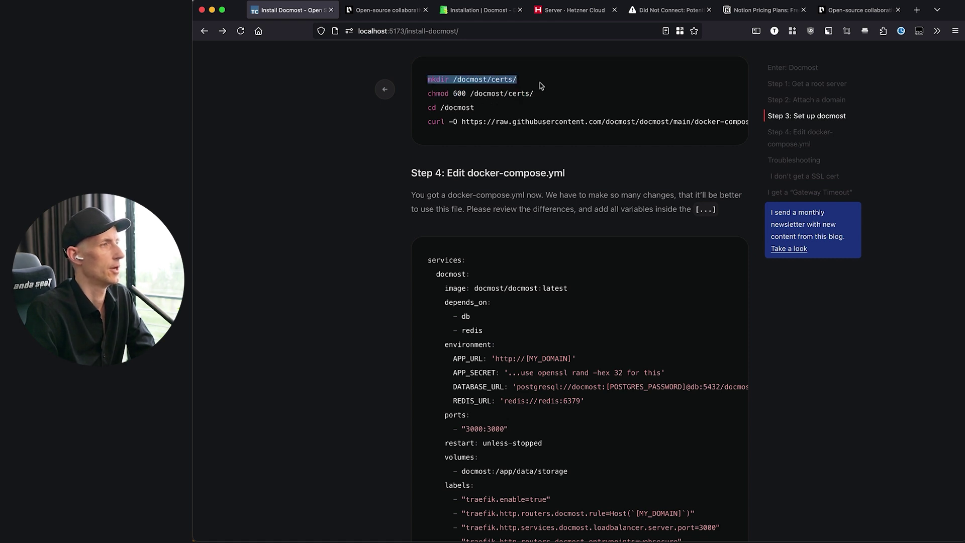
pyautogui.scroll(2, 533, 86)
pyautogui.click(431, 167)
pyautogui.moveTo(429, 166)
pyautogui.mouseDown()
pyautogui.moveTo(515, 163)
pyautogui.moveTo(419, 166)
pyautogui.mouseUp()
pyautogui.click(503, 165)
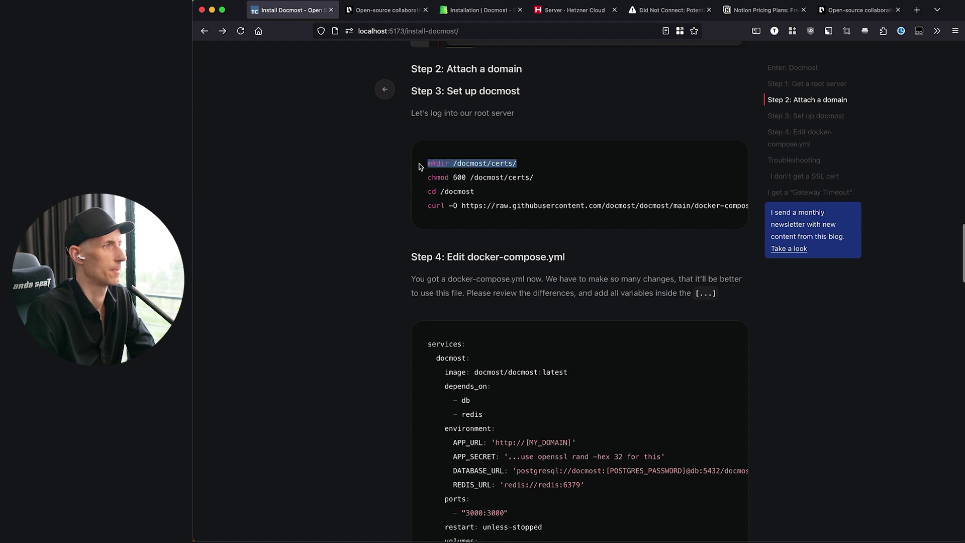
pyautogui.press('super+c')
pyautogui.press('super+Tab')
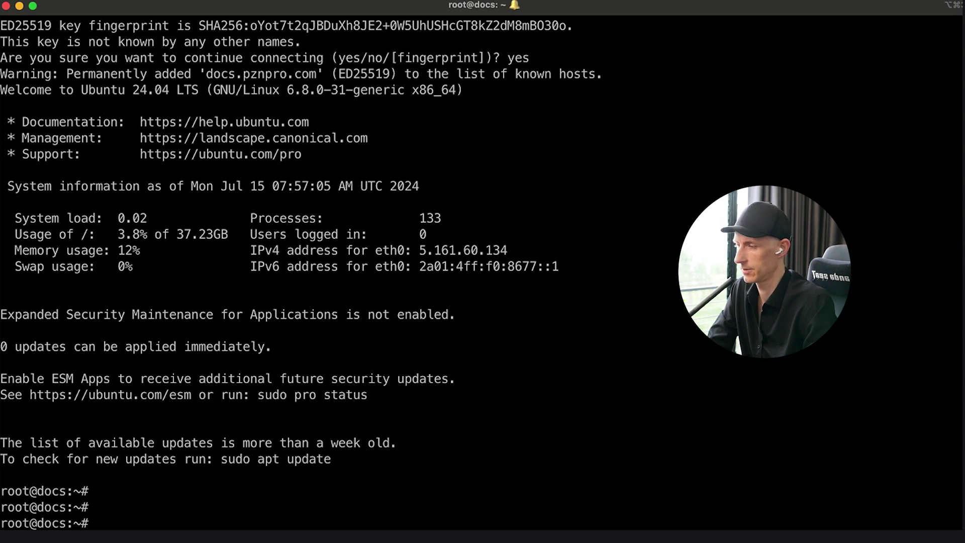
# - Create the /docmost and /docmost/certs directories on the server
pyautogui.press('Return')
pyautogui.press('Return')
pyautogui.press('super+v')
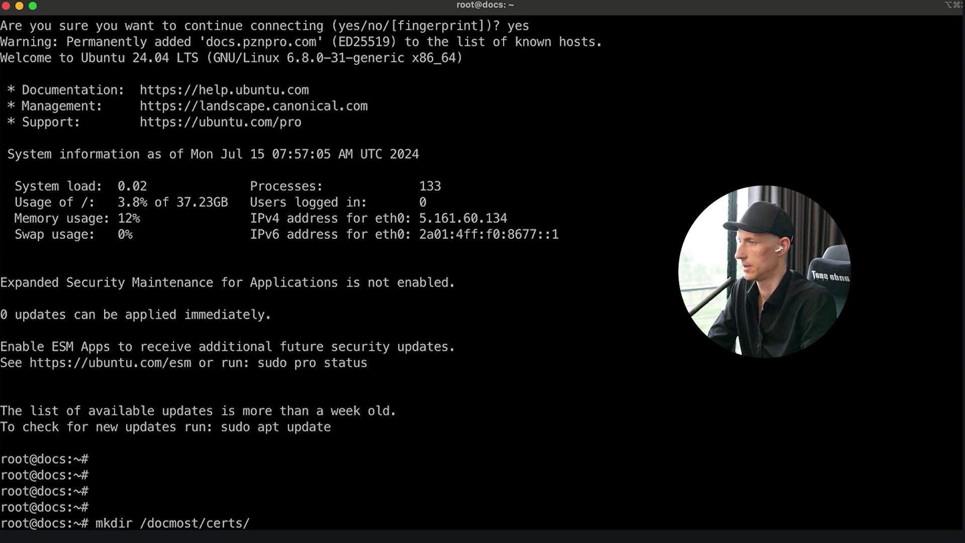
pyautogui.press('Return')
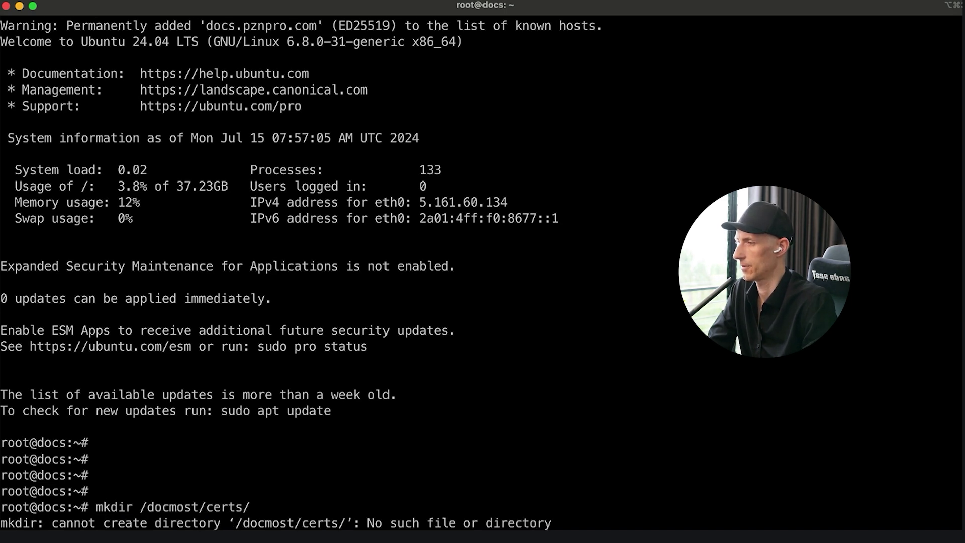
pyautogui.write('mkdir /docmost/')
pyautogui.press('super+Tab')
pyautogui.click(229, 141)
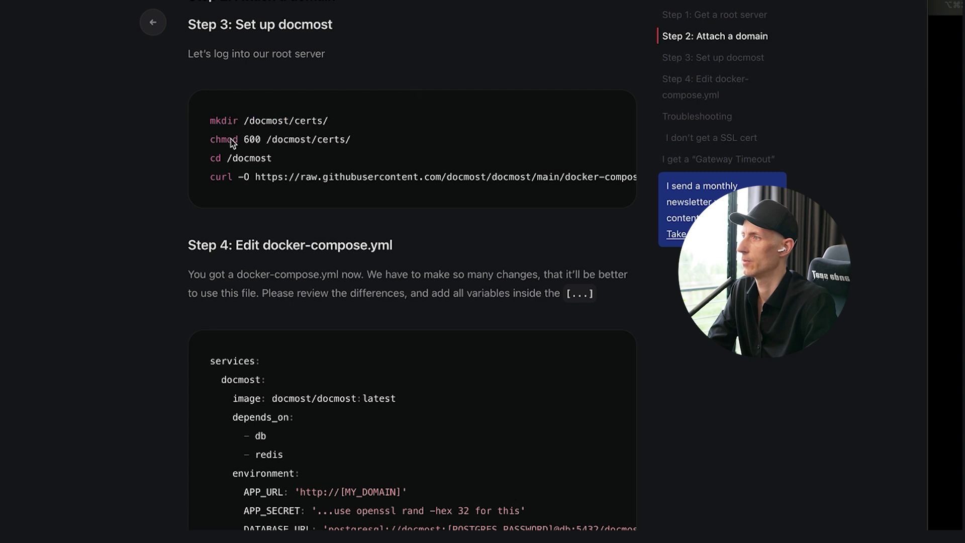
pyautogui.moveTo(209, 140); pyautogui.dragTo(352, 143)
pyautogui.press('super+Tab')
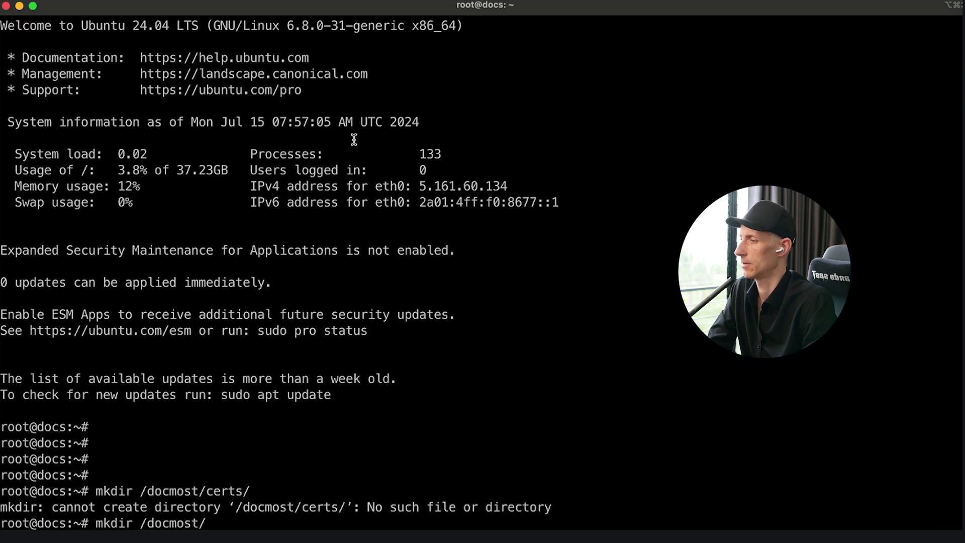
pyautogui.press('Return')
pyautogui.press('Up')
pyautogui.press('Up')
pyautogui.press('Return')
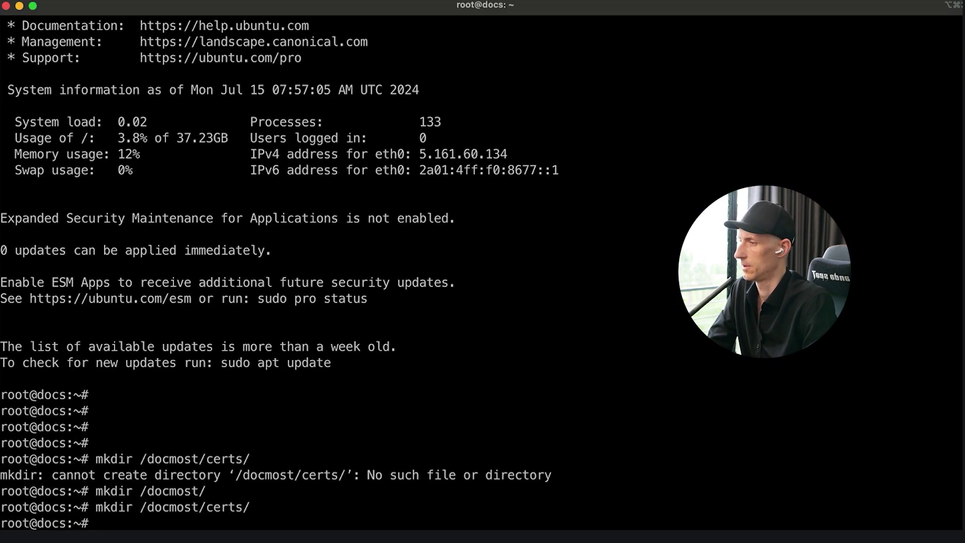
pyautogui.press('Return')
# - Restrict /docmost/certs/ with chmod 600 and move into /docmost
pyautogui.press('super+Tab')
pyautogui.press('super+Tab')
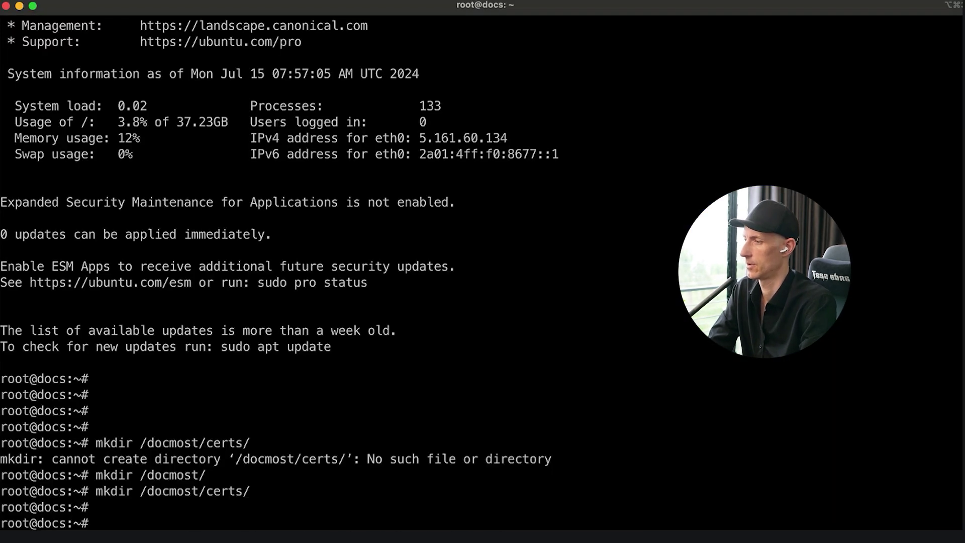
pyautogui.press('Return')
pyautogui.press('super+v')
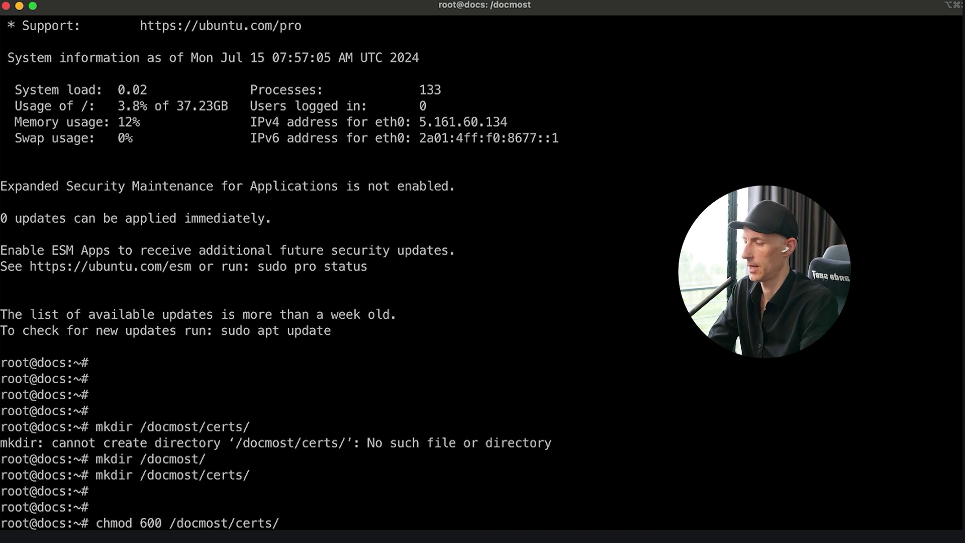
pyautogui.press('Return')
pyautogui.write('cd /docmost/')
pyautogui.press('Return')
pyautogui.write('l')
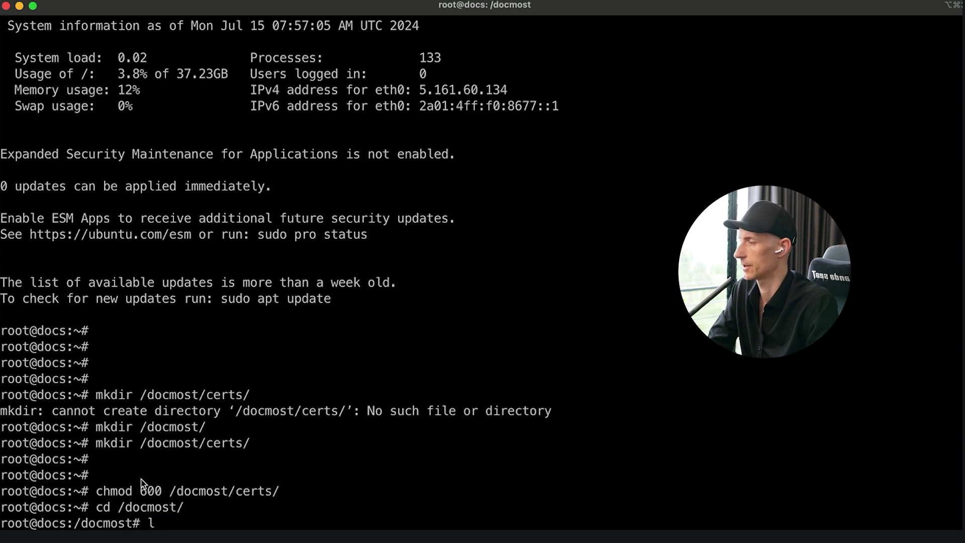
# - Download the default docker-compose.yml into /docmost using the tutorial's curl command
pyautogui.press('super+Tab')
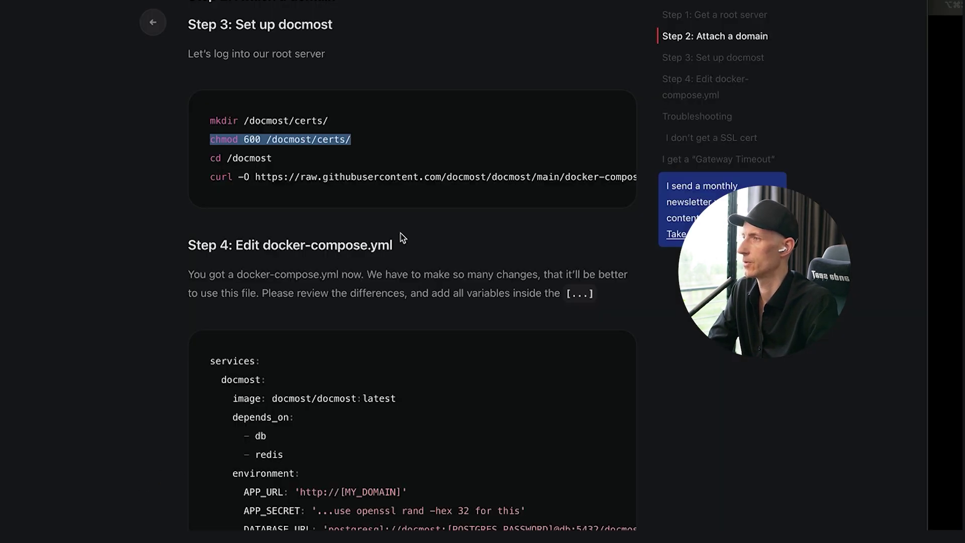
pyautogui.moveTo(284, 177); pyautogui.dragTo(248, 178)
pyautogui.tripleClick(248, 178)
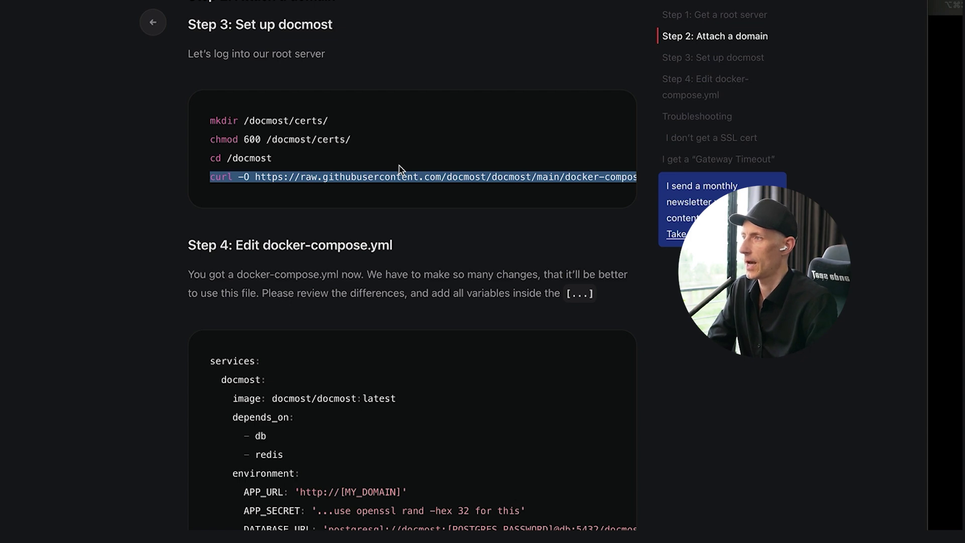
pyautogui.press('super+Tab')
pyautogui.press('Return')
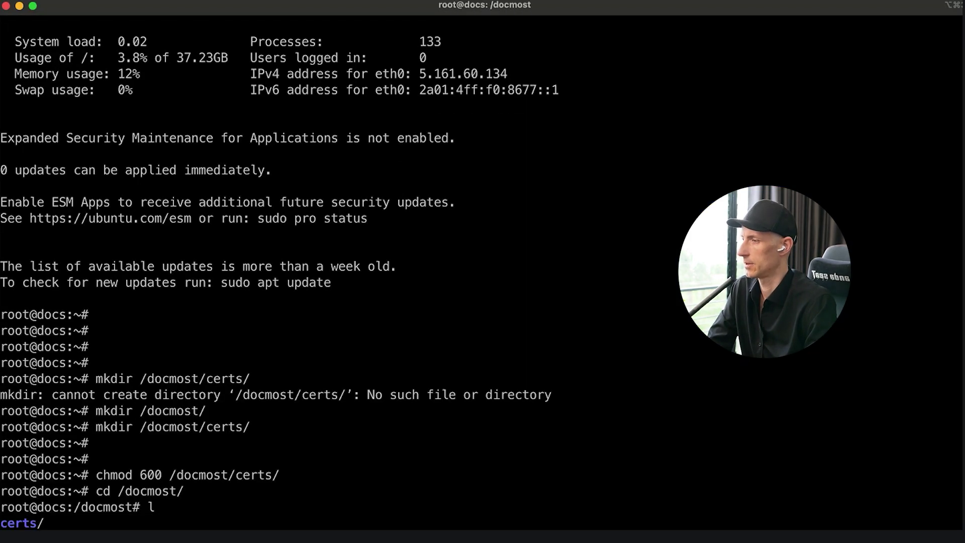
pyautogui.press('Return')
pyautogui.press('super+v')
pyautogui.press('Return')
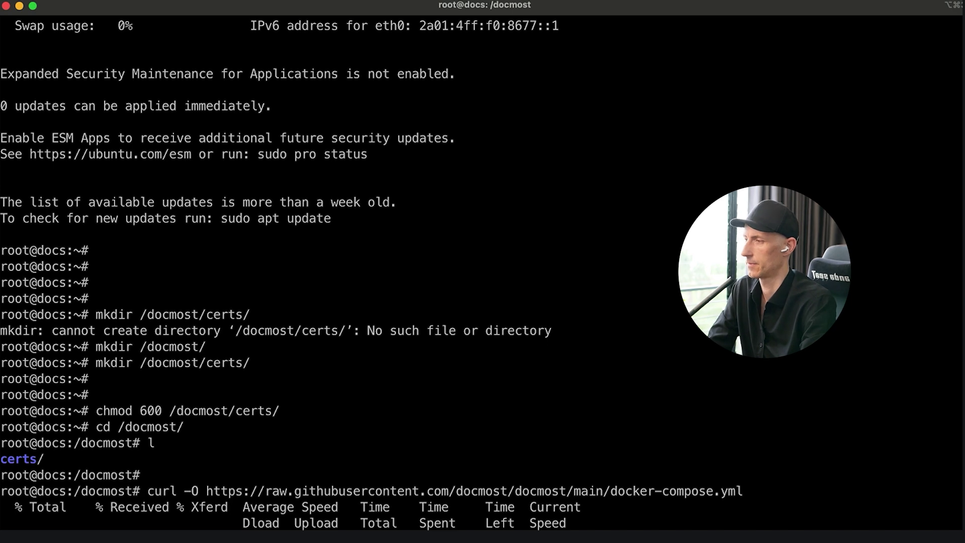
pyautogui.write('l')
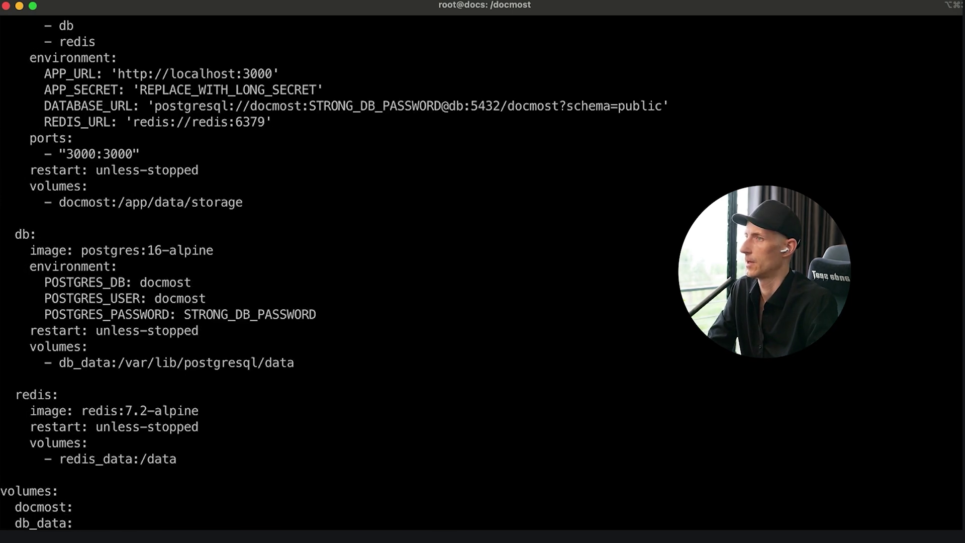
pyautogui.scroll(5, 578, 276)
pyautogui.scroll(-5, 577, 277)
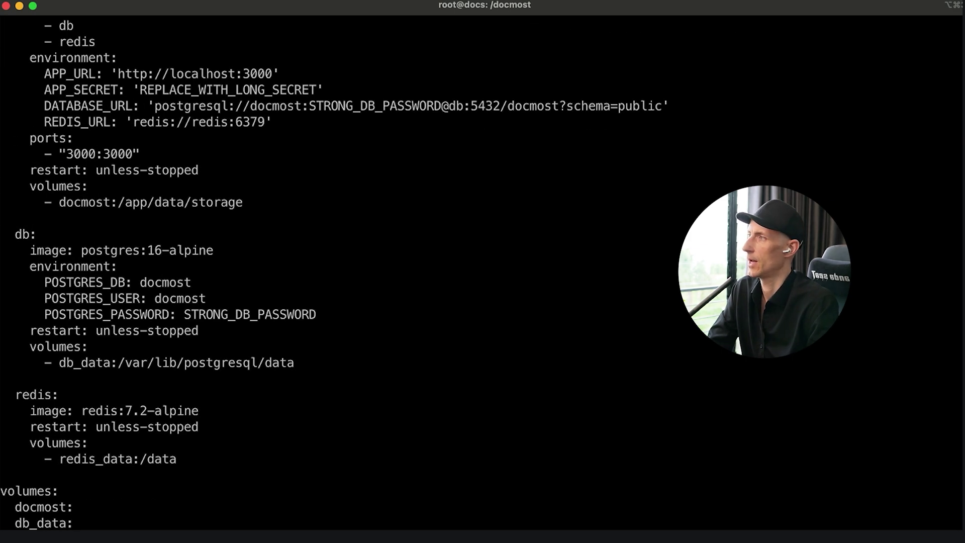
# - Highlight the tutorial's Step 4 docmost service block to compare with the downloaded file
pyautogui.press('super+Tab')
pyautogui.scroll(-5, 306, 253)
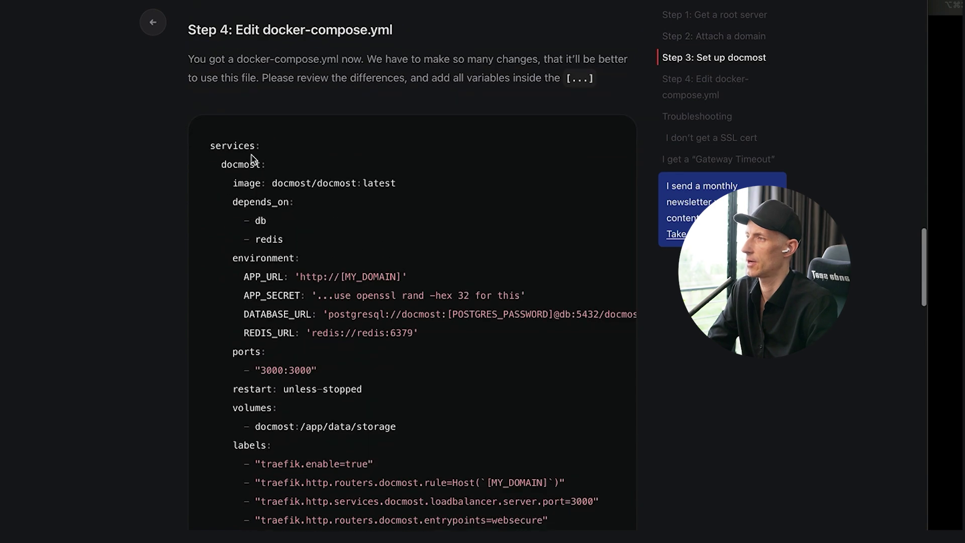
pyautogui.moveTo(210, 146); pyautogui.dragTo(454, 301)
pyautogui.scroll(-1, 417, 333)
pyautogui.click(451, 298)
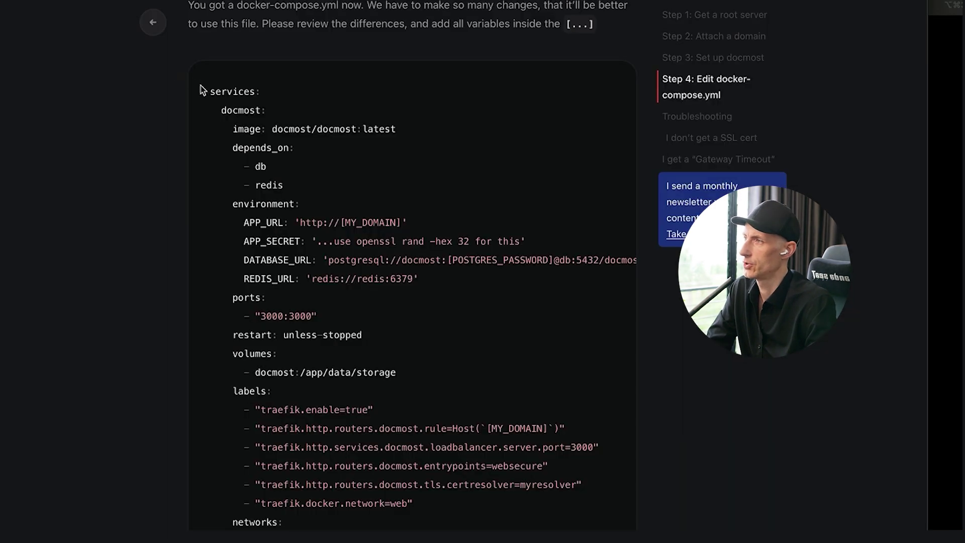
pyautogui.moveTo(210, 91); pyautogui.dragTo(282, 532)
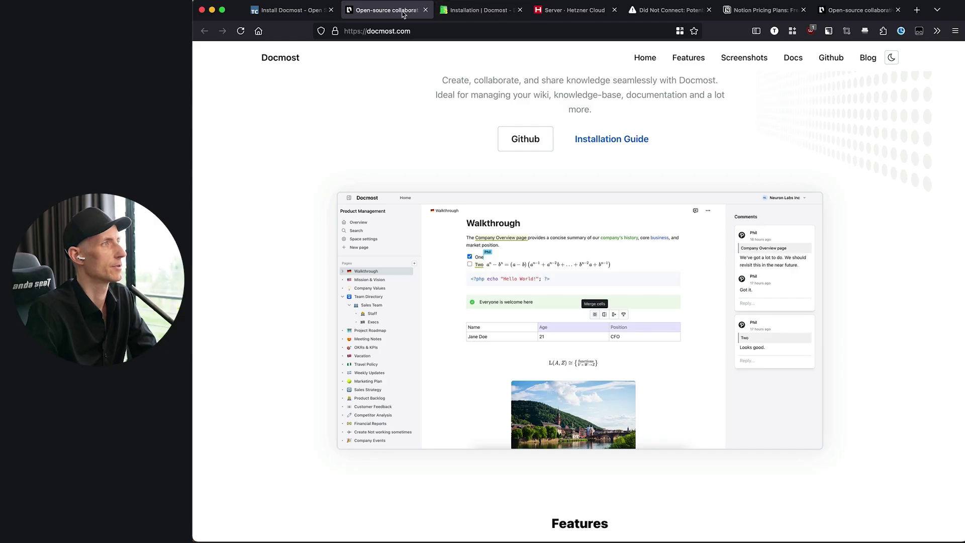
# - Highlight the APP_SECRET and STRONG_DB_PASSWORD placeholders in Docmost's installation docs, then return to the tutorial
pyautogui.click(422, 11)
pyautogui.scroll(2, 525, 334)
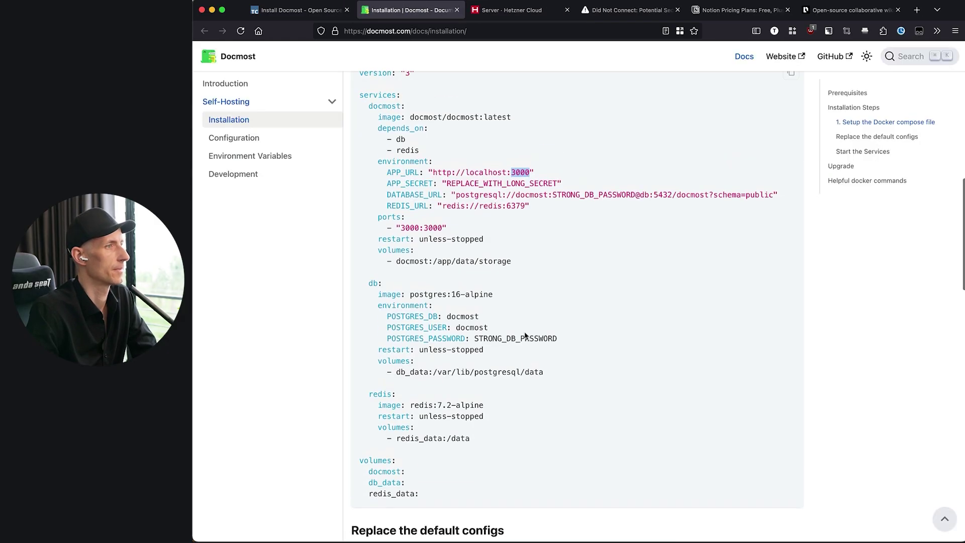
pyautogui.click(487, 188)
pyautogui.moveTo(446, 192); pyautogui.dragTo(629, 207)
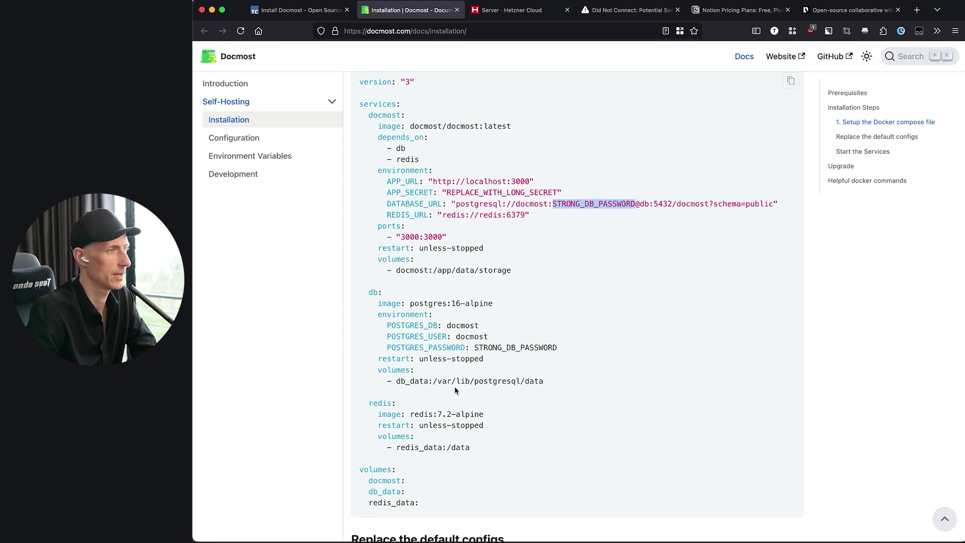
pyautogui.doubleClick(523, 347)
pyautogui.scroll(-1, 633, 366)
pyautogui.scroll(1, 453, 323)
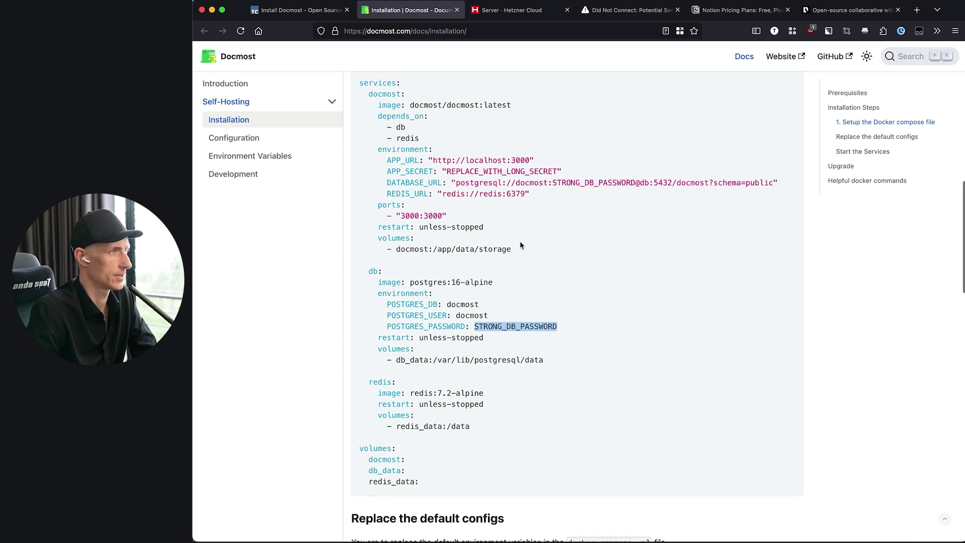
pyautogui.hotkey('ctrl', 'shift', 'Tab')
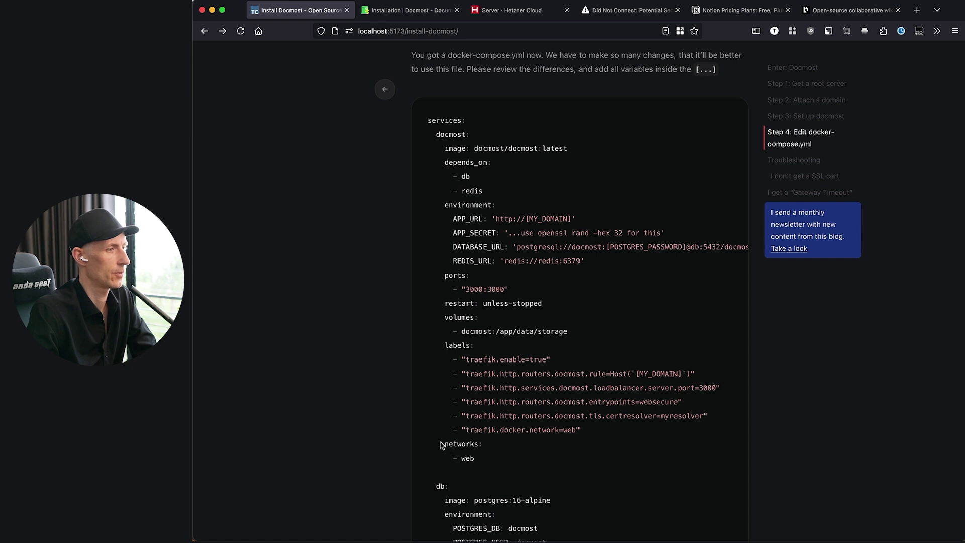
pyautogui.moveTo(441, 445); pyautogui.dragTo(482, 461)
pyautogui.click(483, 462)
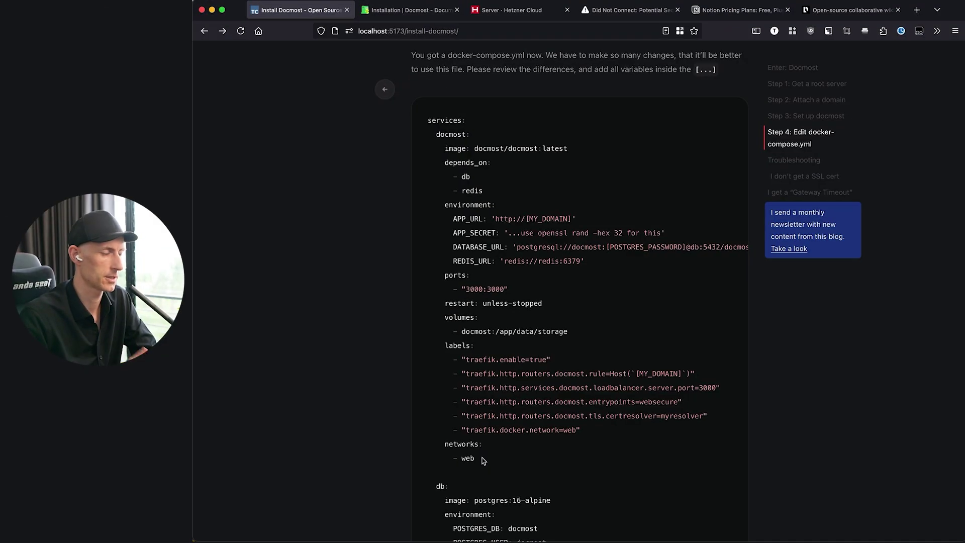
pyautogui.moveTo(483, 461); pyautogui.dragTo(433, 445)
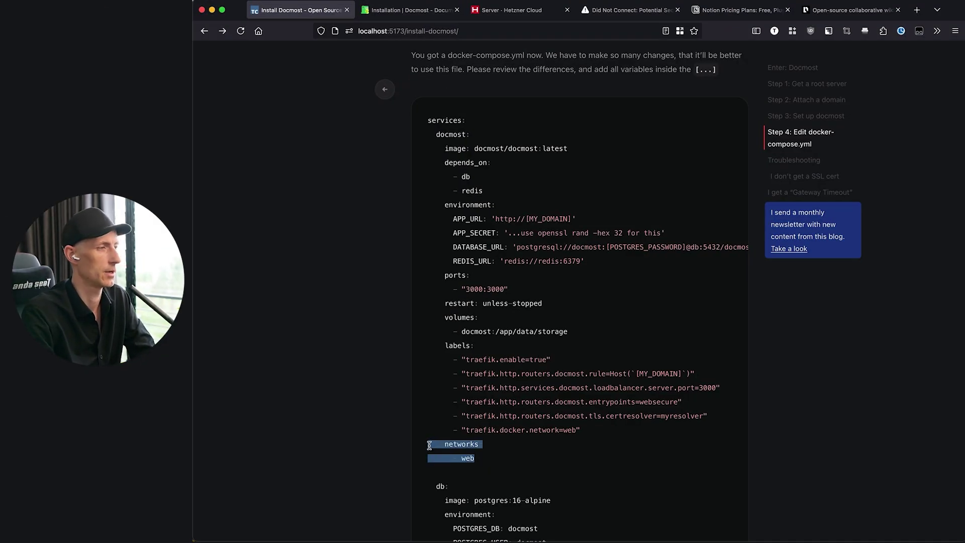
pyautogui.click(492, 461)
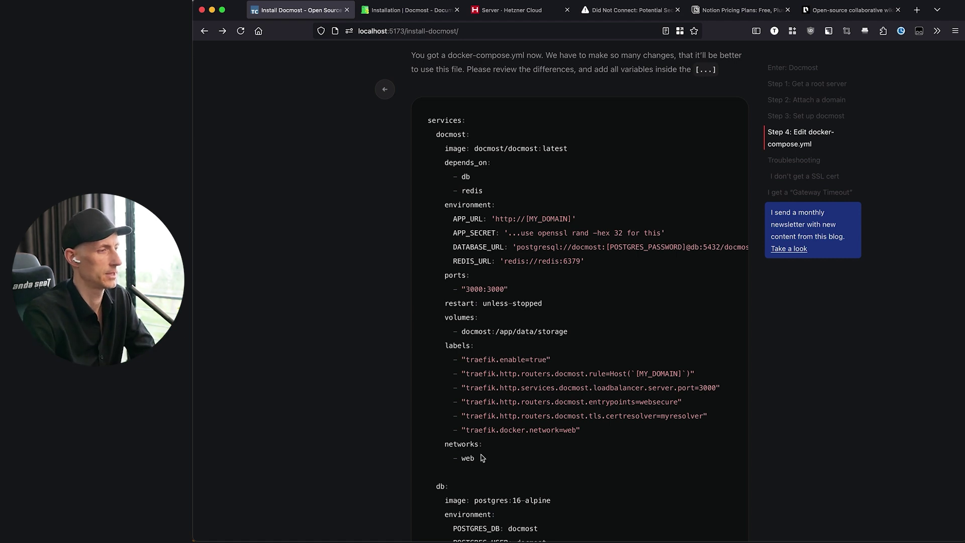
pyautogui.moveTo(440, 453); pyautogui.dragTo(425, 448)
pyautogui.click(461, 456)
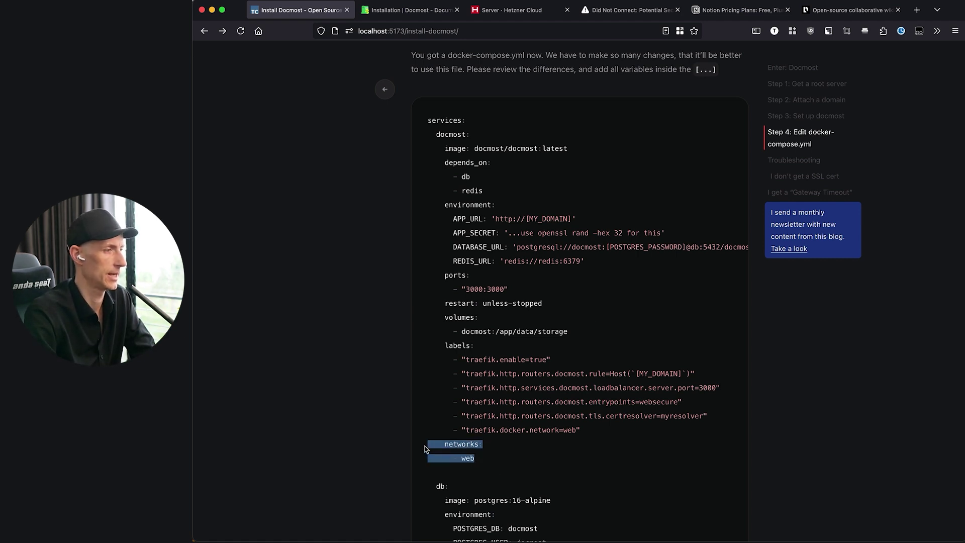
pyautogui.tripleClick(442, 138)
pyautogui.scroll(-2, 503, 432)
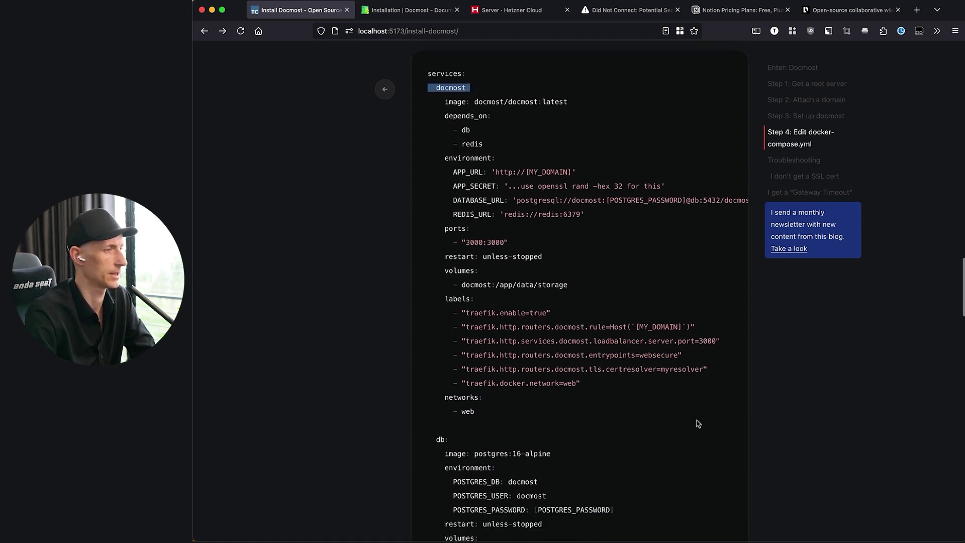
pyautogui.scroll(-3, 698, 424)
pyautogui.moveTo(445, 380); pyautogui.dragTo(597, 478)
pyautogui.click(547, 383)
pyautogui.scroll(-2, 547, 383)
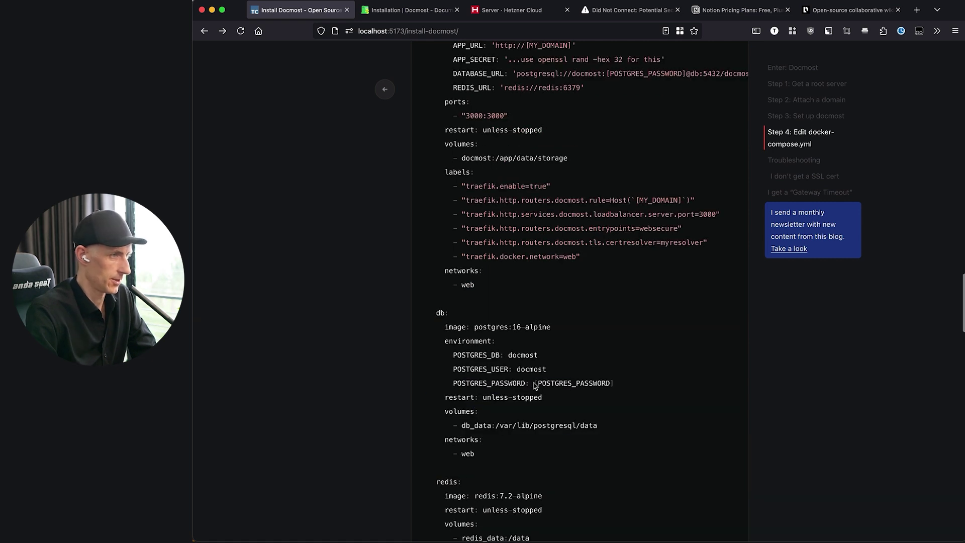
pyautogui.moveTo(535, 383); pyautogui.dragTo(637, 386)
pyautogui.scroll(-6, 532, 461)
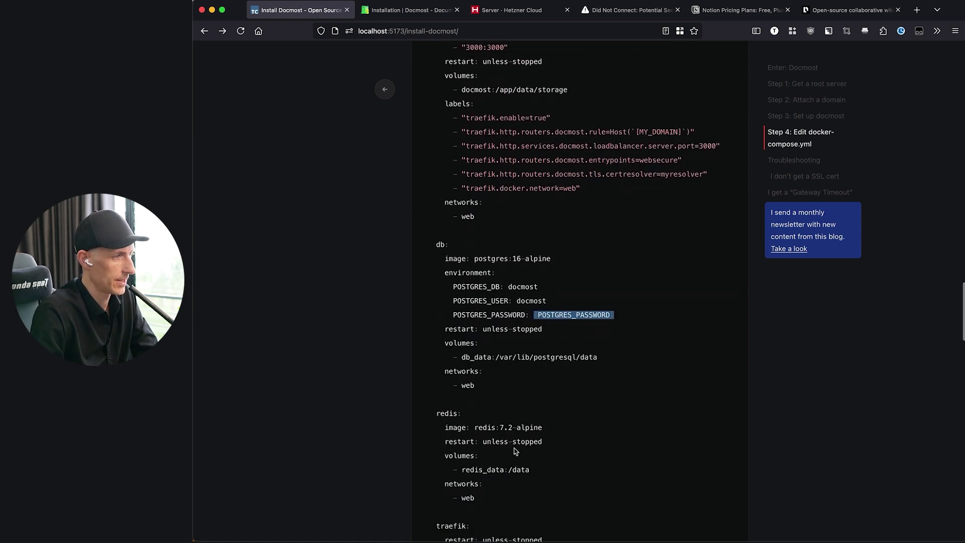
pyautogui.moveTo(481, 416); pyautogui.dragTo(424, 412)
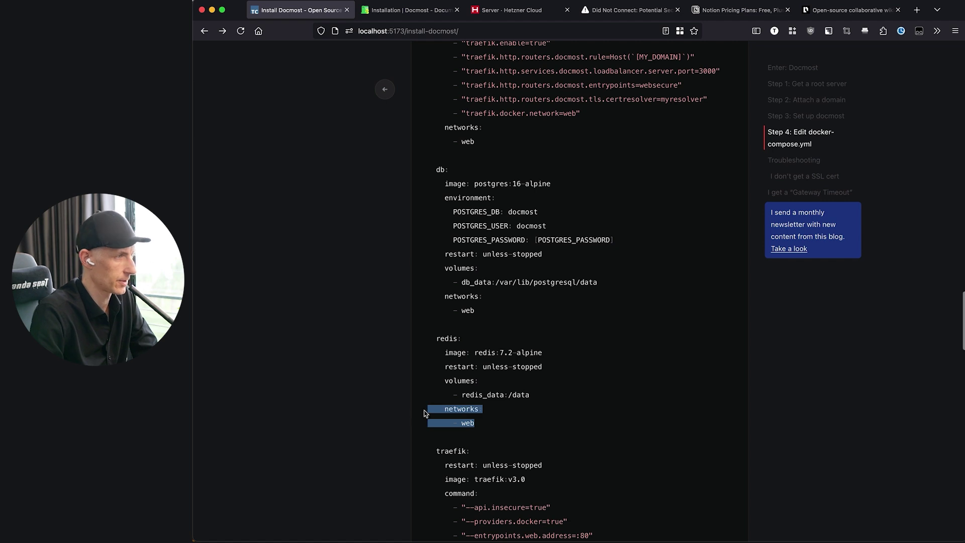
pyautogui.scroll(-6, 505, 429)
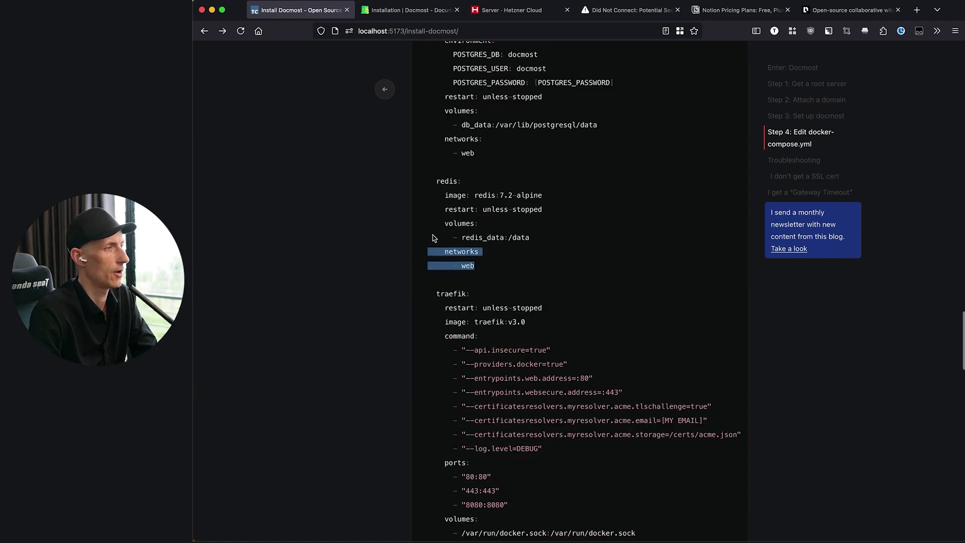
pyautogui.moveTo(428, 295); pyautogui.dragTo(481, 376)
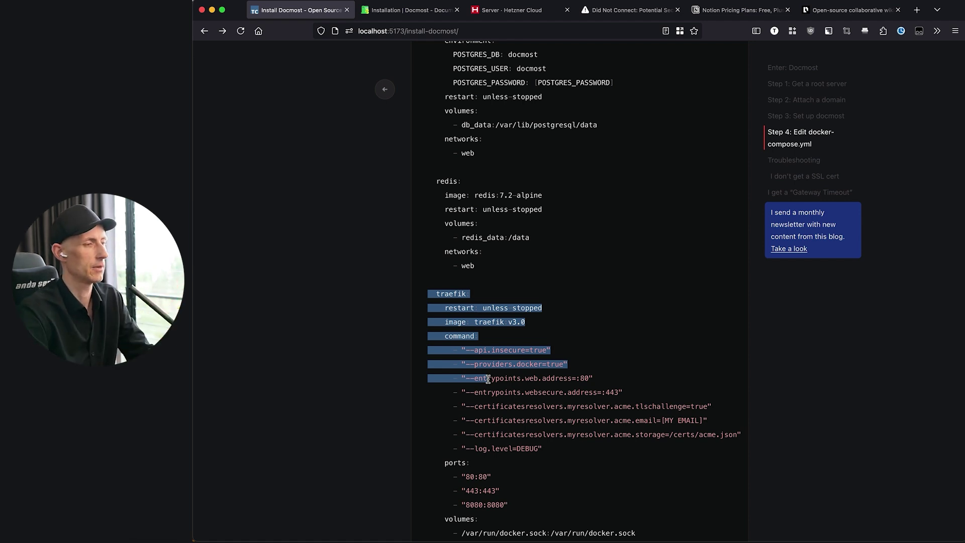
pyautogui.click(488, 379)
pyautogui.moveTo(443, 339); pyautogui.dragTo(541, 455)
pyautogui.click(547, 452)
pyautogui.click(513, 450)
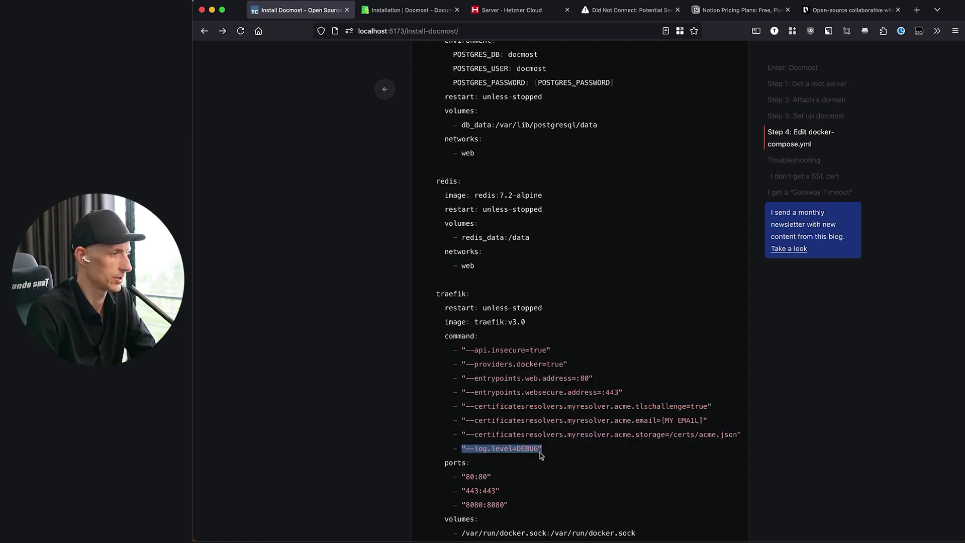
pyautogui.scroll(-3, 540, 455)
pyautogui.moveTo(454, 435); pyautogui.dragTo(513, 436)
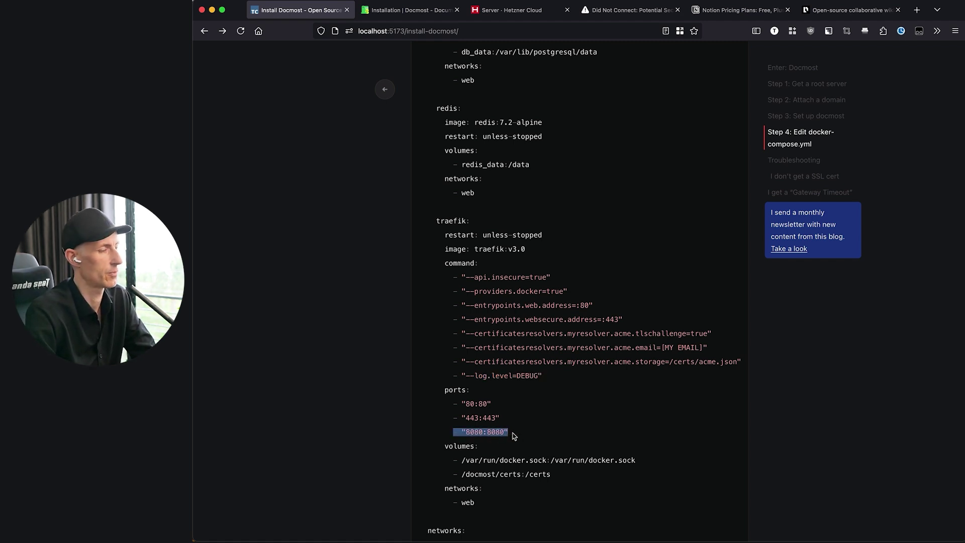
pyautogui.click(503, 436)
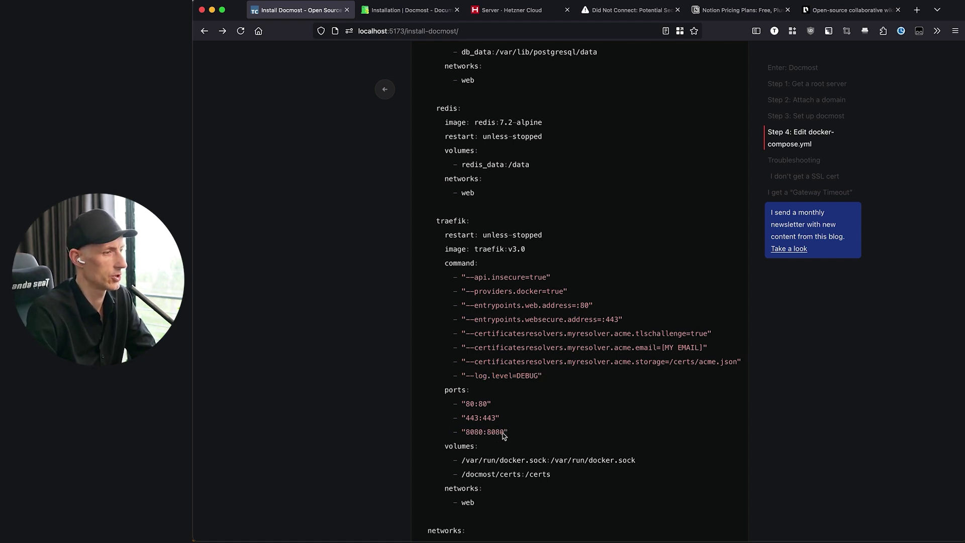
pyautogui.scroll(-6, 486, 495)
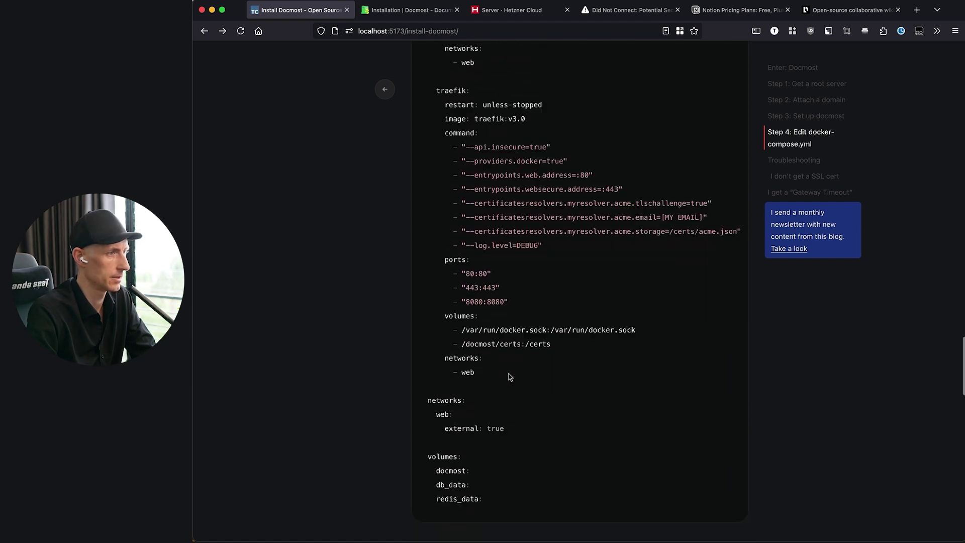
pyautogui.moveTo(462, 321); pyautogui.dragTo(558, 319)
pyautogui.click(523, 378)
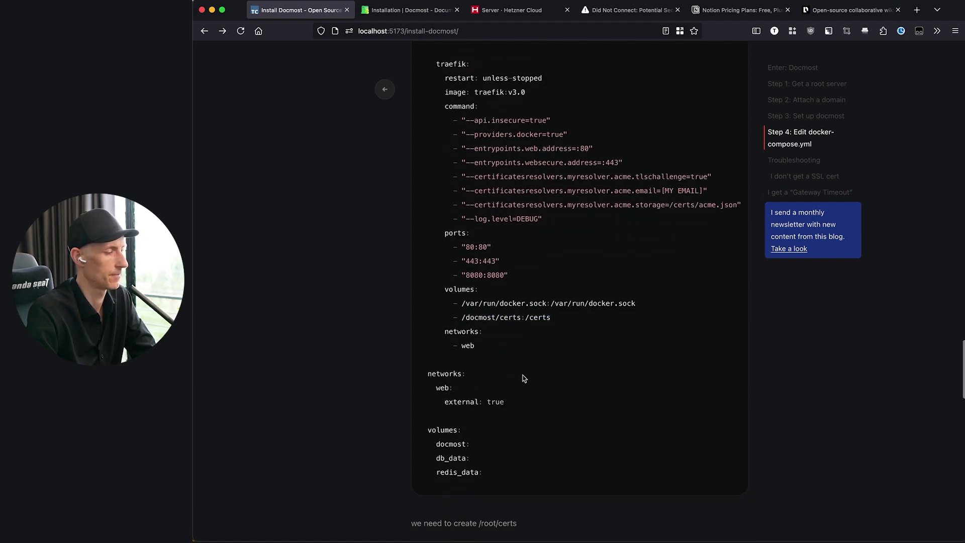
pyautogui.scroll(9, 511, 471)
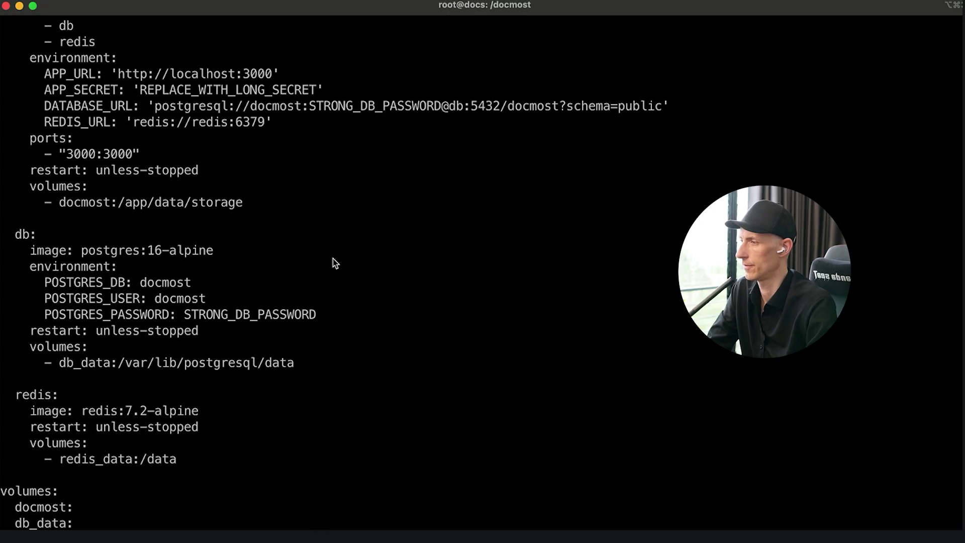
# - List the /docmost folder and select the tutorial's Step 4 compose code to copy
pyautogui.press('Return')
pyautogui.press('Return')
pyautogui.write('l')
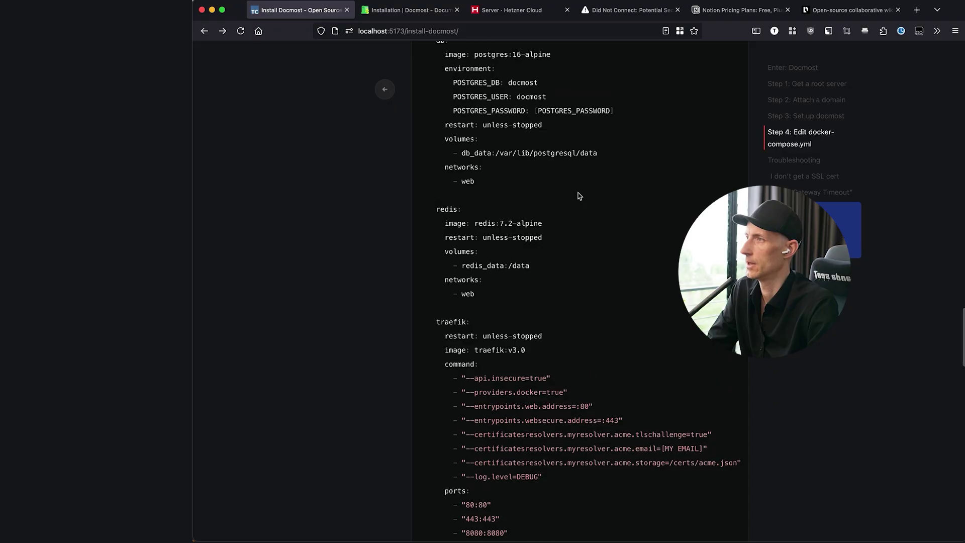
pyautogui.scroll(12, 578, 195)
pyautogui.scroll(4, 578, 195)
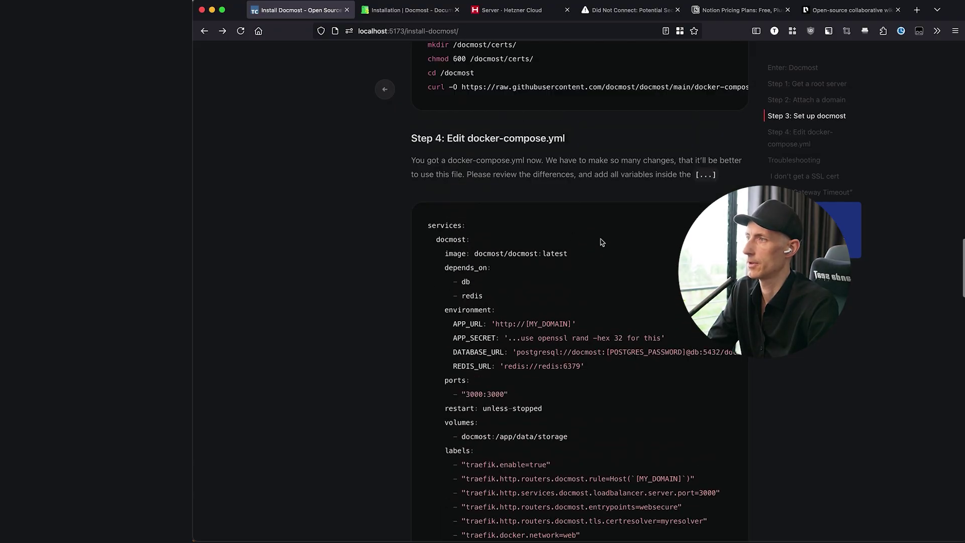
pyautogui.moveTo(428, 227); pyautogui.dragTo(673, 479)
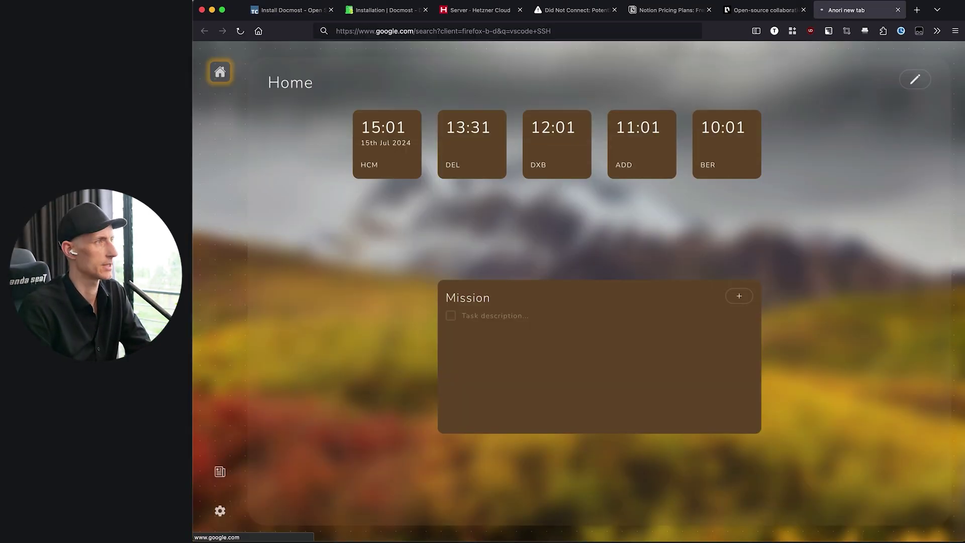
# - Refine the Google search to 'vscode SSH plugin'
pyautogui.click(333, 152)
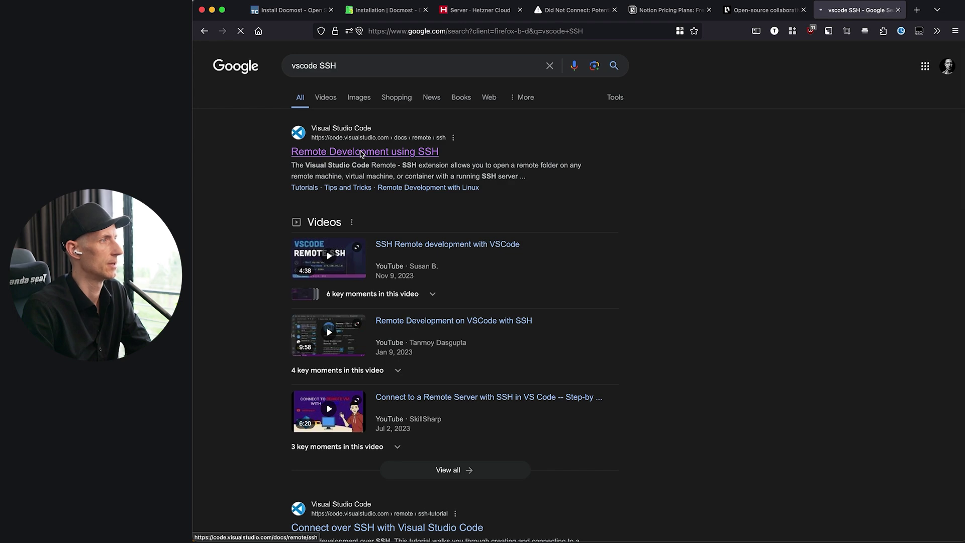
pyautogui.press('super+Left')
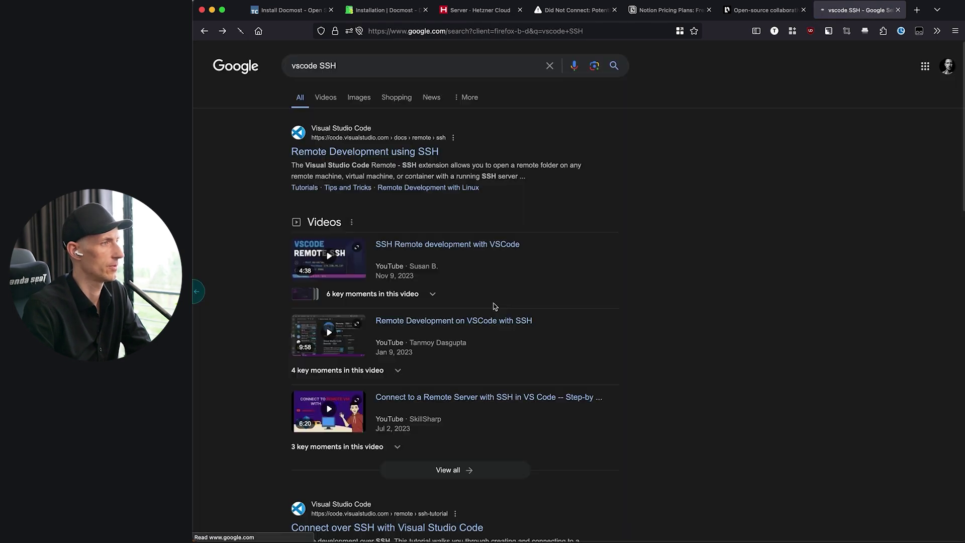
pyautogui.click(360, 71)
pyautogui.write('plugin')
pyautogui.press('Return')
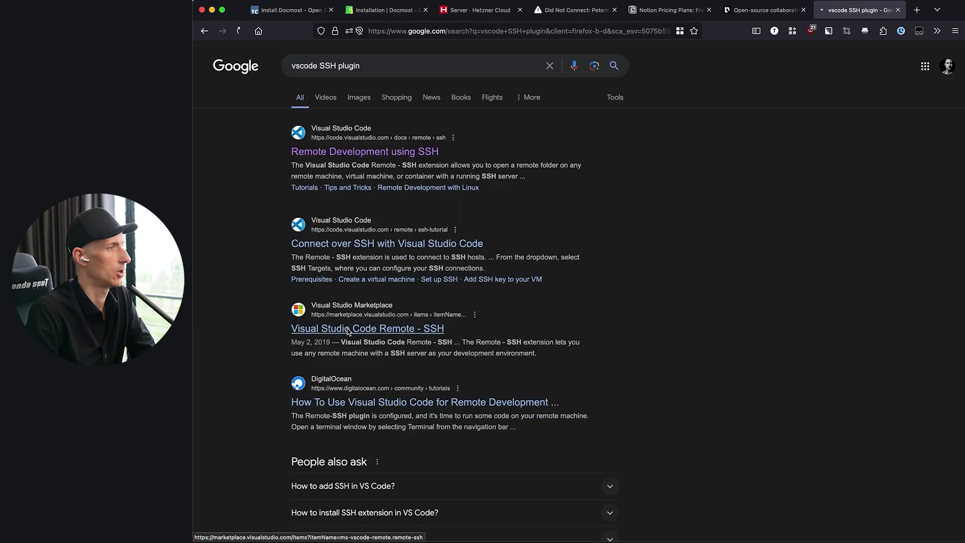
# - Read the Remote - SSH Marketplace page, then close it to return to the tutorial
pyautogui.click(296, 297)
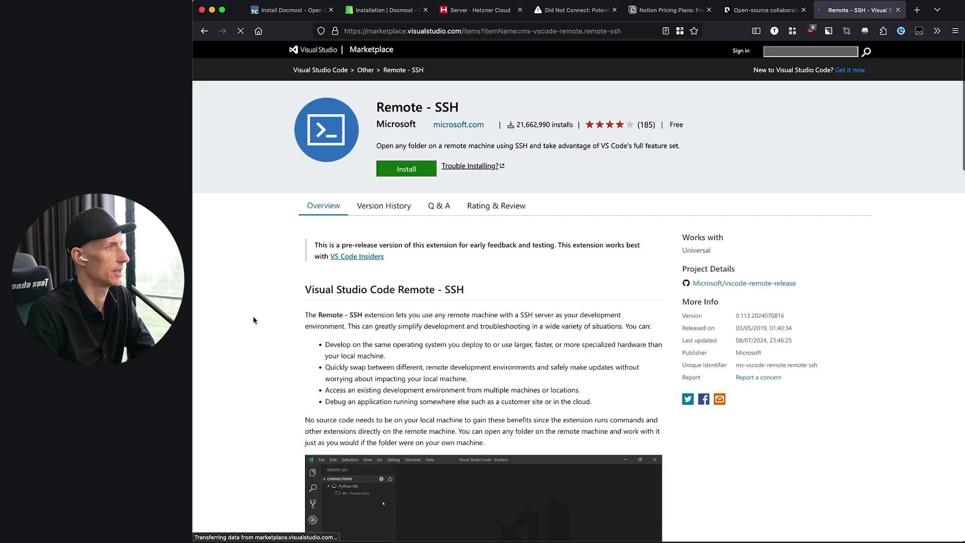
pyautogui.scroll(-5, 253, 316)
pyautogui.scroll(-4, 252, 316)
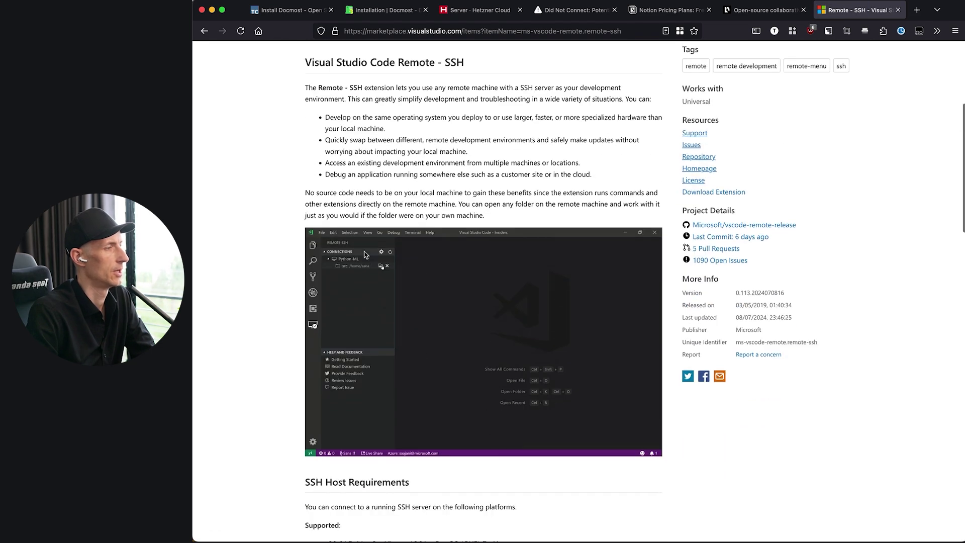
pyautogui.scroll(-6, 297, 327)
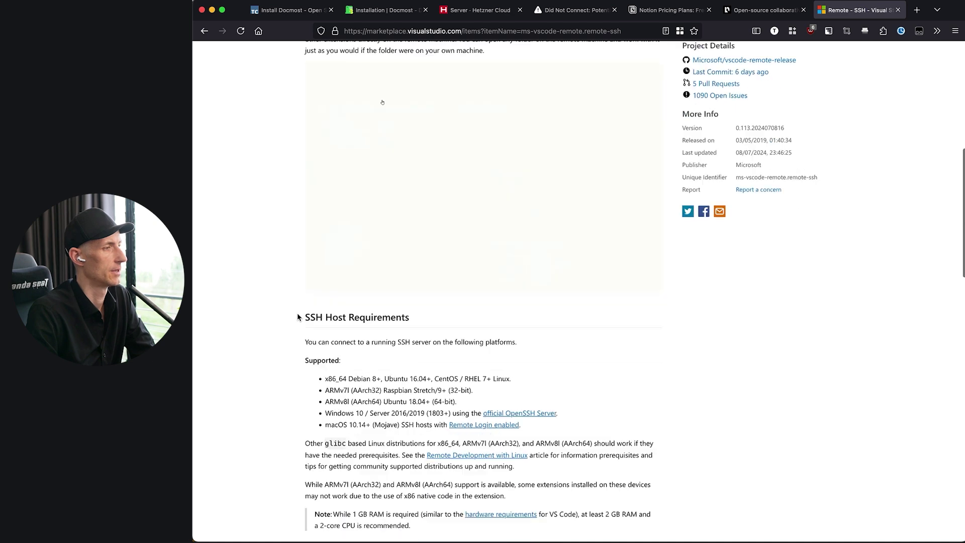
pyautogui.scroll(2, 297, 313)
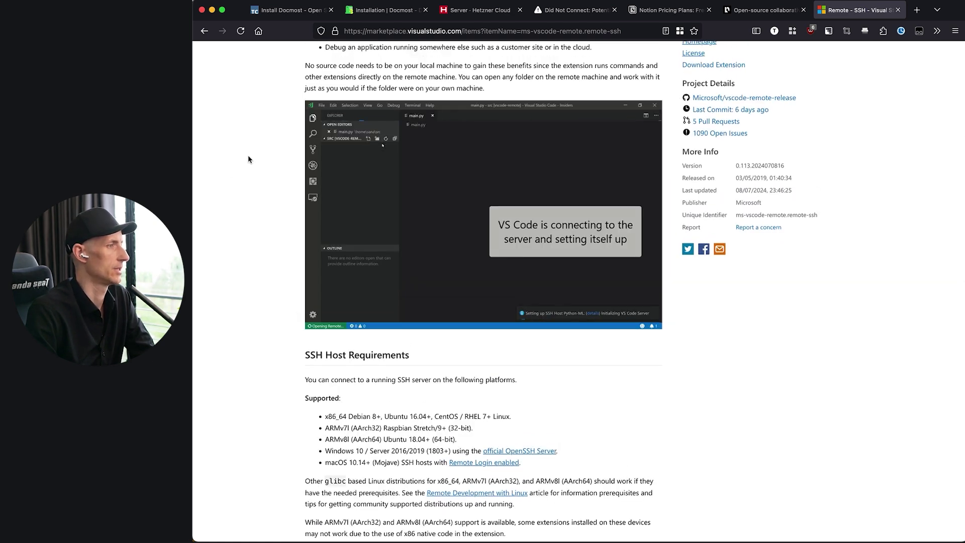
pyautogui.scroll(-6, 248, 160)
pyautogui.scroll(5, 249, 159)
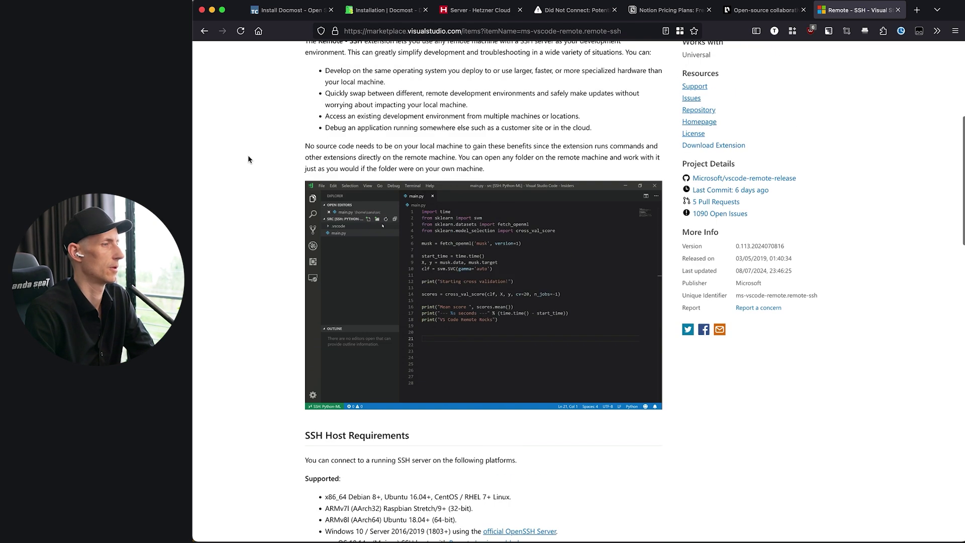
pyautogui.hotkey('ctrl', 'w')
pyautogui.click(497, 403)
# - Copy the tutorial's docker-compose YAML from services: down and paste it into vim
pyautogui.moveTo(497, 403); pyautogui.dragTo(447, 106)
pyautogui.scroll(20, 448, 108)
pyautogui.scroll(8, 448, 108)
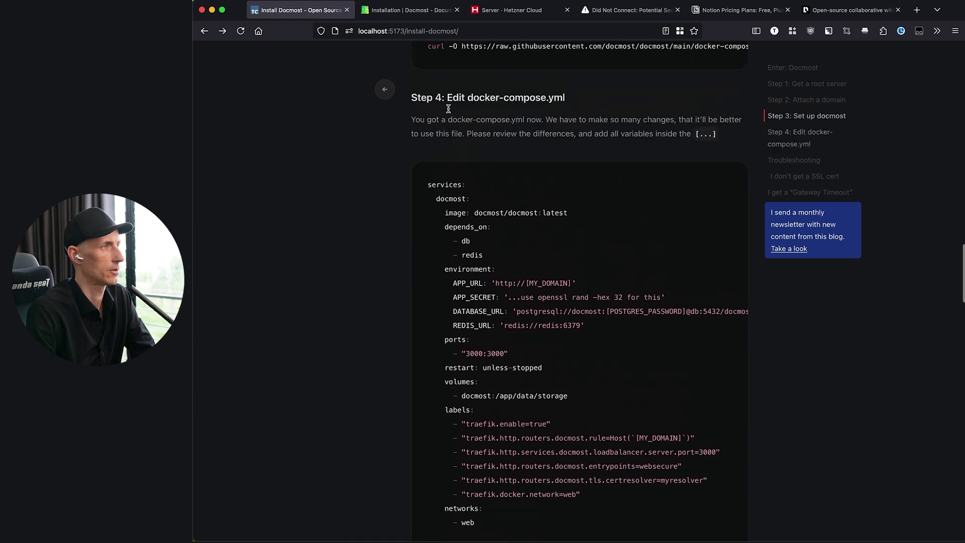
pyautogui.moveTo(427, 206); pyautogui.dragTo(429, 208)
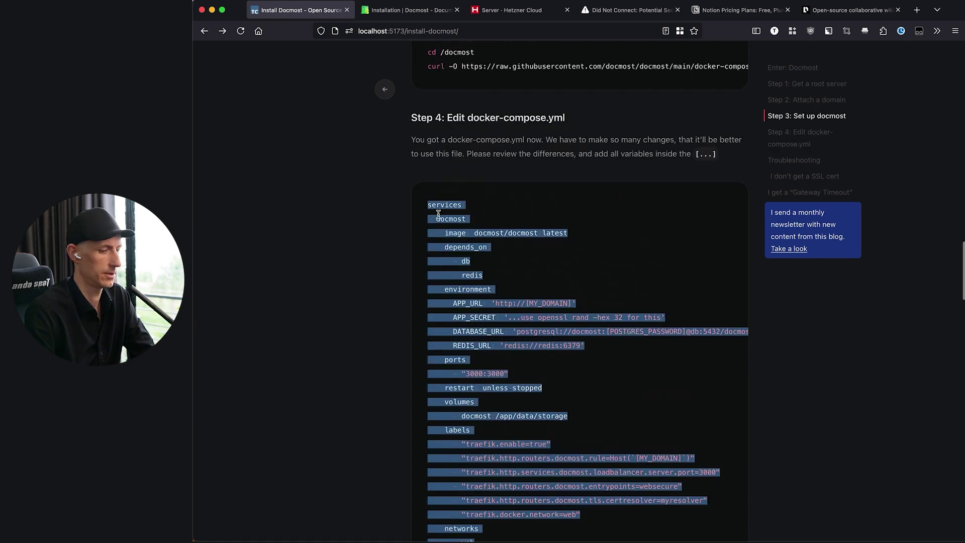
pyautogui.press('super+Tab')
pyautogui.press('Escape')
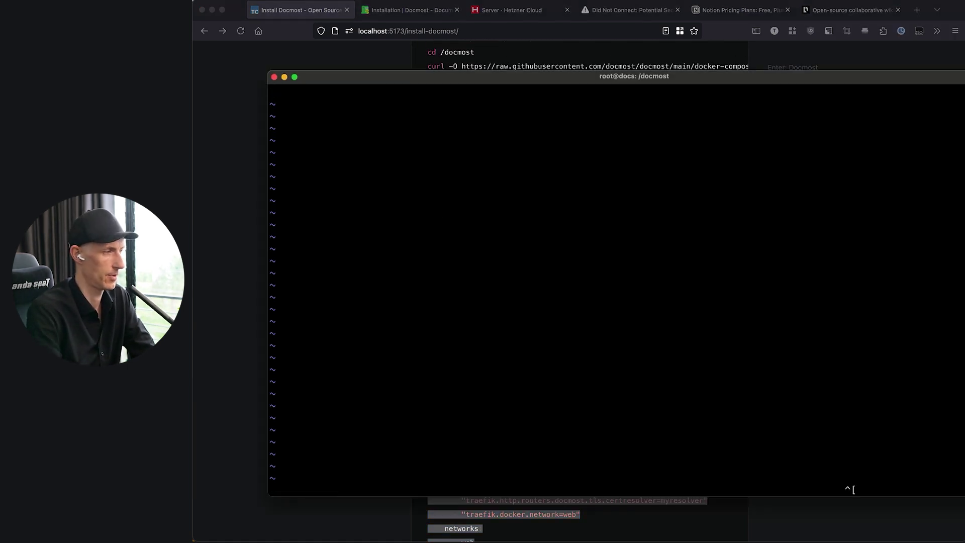
pyautogui.press('i')
pyautogui.press('super+v')
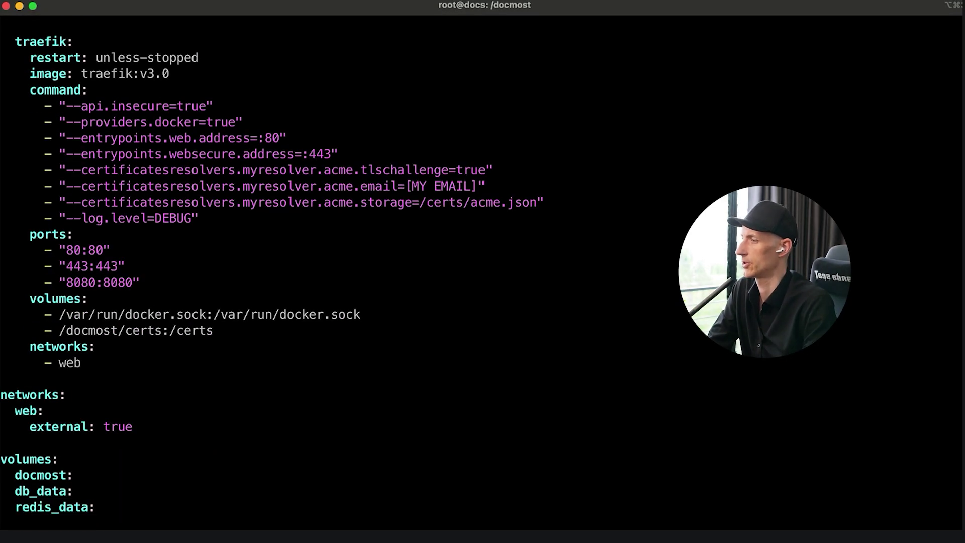
pyautogui.press('Return')
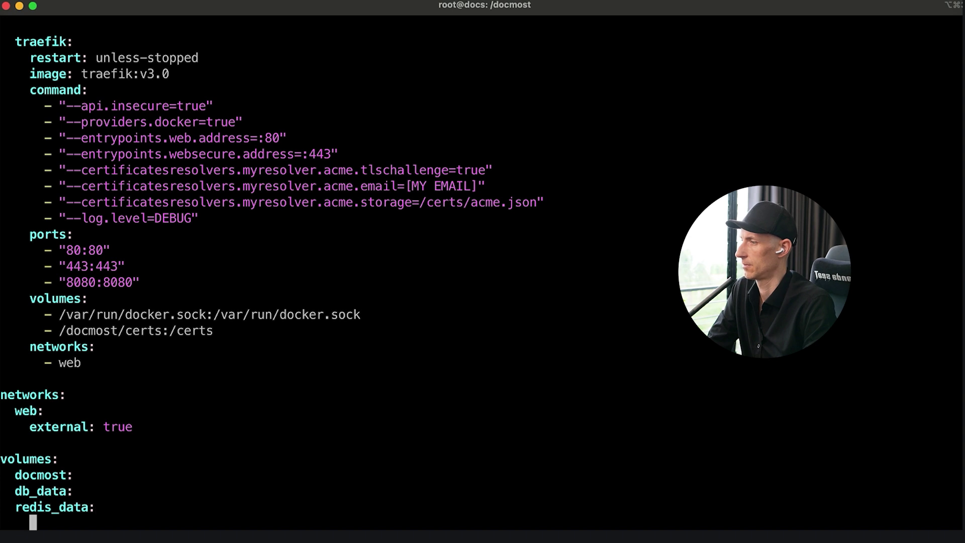
pyautogui.press('BackSpace')
pyautogui.press('BackSpace')
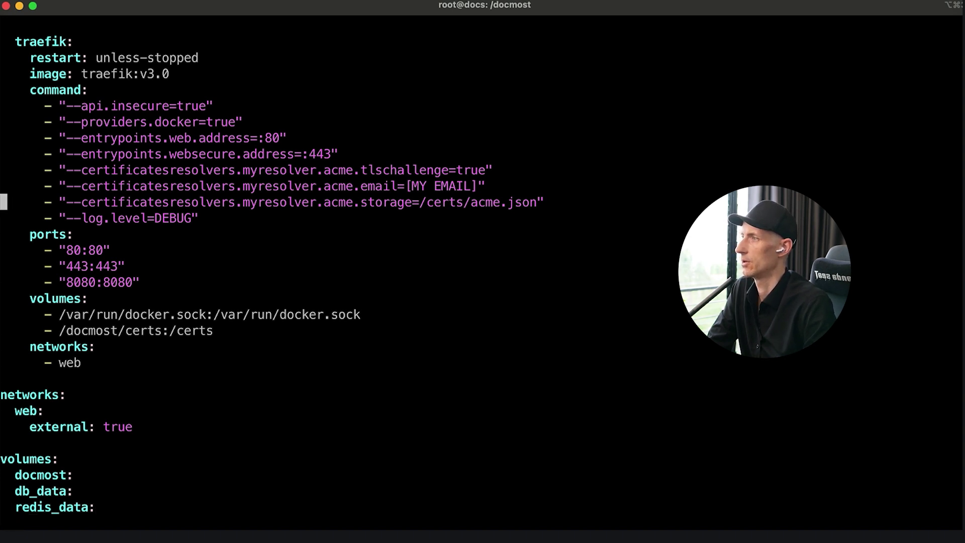
# - Replace the [MY EMAIL] placeholder in the ACME line with the user's e-mail address
pyautogui.press('End')
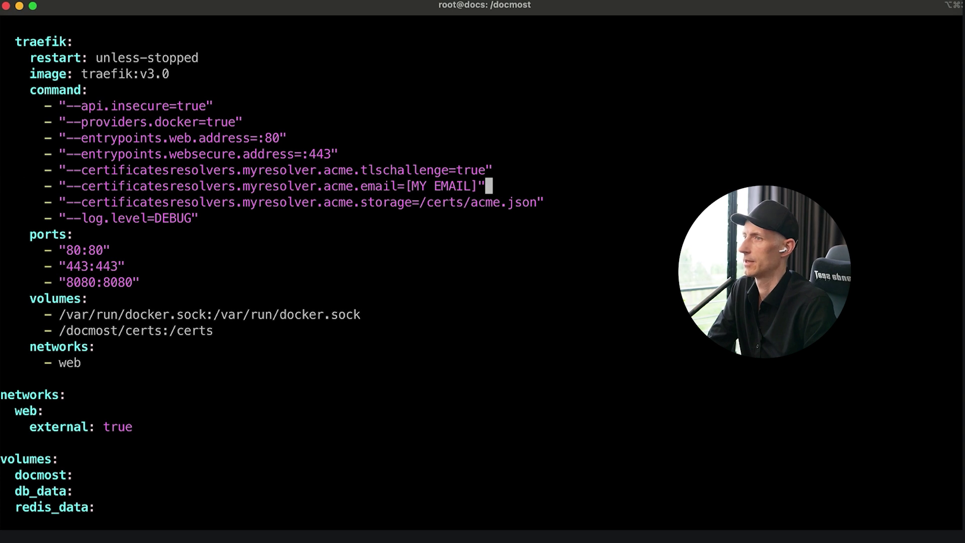
pyautogui.press('Left')
pyautogui.press('BackSpace')
pyautogui.press('BackSpace')
pyautogui.press('BackSpace')
pyautogui.press('BackSpace')
pyautogui.press('BackSpace')
pyautogui.press('BackSpace')
pyautogui.press('BackSpace')
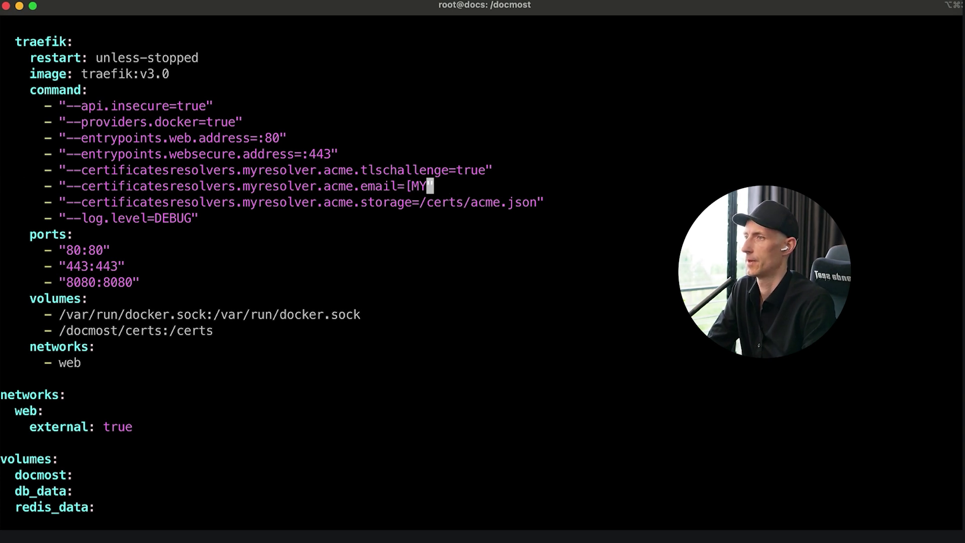
pyautogui.press('BackSpace')
pyautogui.press('BackSpace')
pyautogui.press('BackSpace')
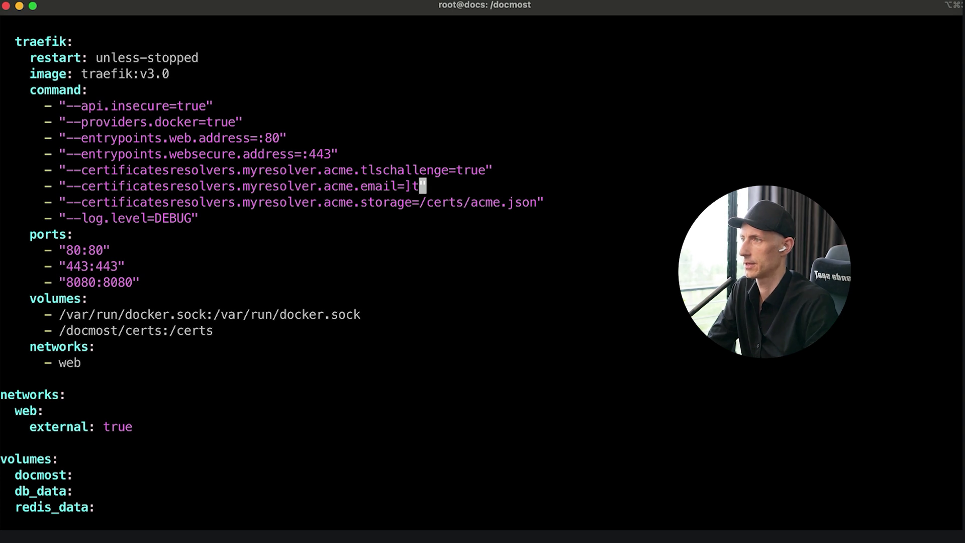
pyautogui.press('Right')
# - Replace the [POSTGRES_PASSWORD] placeholder with the chosen database password
pyautogui.press('Up')
pyautogui.press('Up')
pyautogui.press('Up')
pyautogui.press('Up')
pyautogui.press('Up')
pyautogui.press('Up')
pyautogui.press('Up')
pyautogui.press('Up')
pyautogui.press('Up')
pyautogui.press('Up')
pyautogui.press('Up')
pyautogui.press('Up')
pyautogui.press('Up')
pyautogui.press('Up')
pyautogui.press('Up')
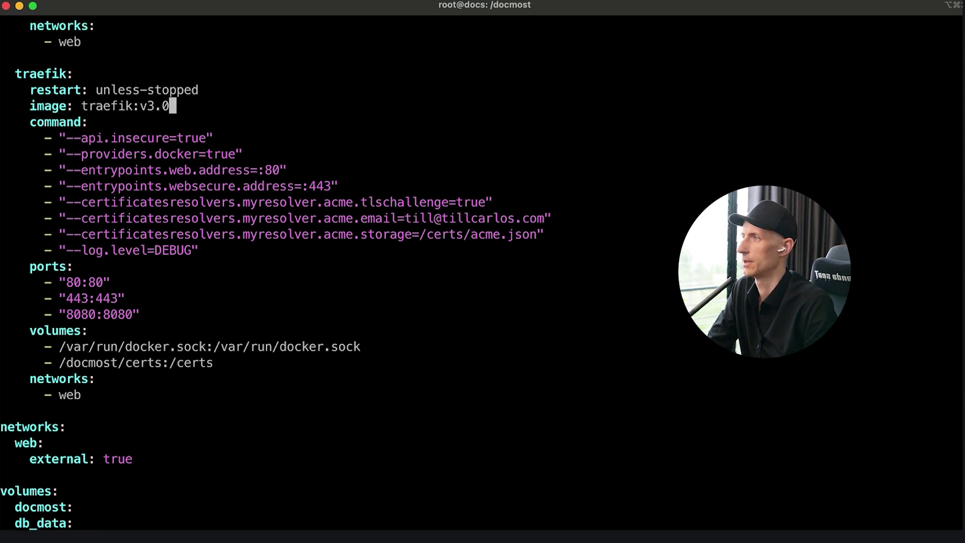
pyautogui.press('Up')
pyautogui.press('Up')
pyautogui.press('Up')
pyautogui.press('Up')
pyautogui.press('Up')
pyautogui.press('Up')
pyautogui.press('Up')
pyautogui.press('Up')
pyautogui.press('Up')
pyautogui.press('Up')
pyautogui.press('Up')
pyautogui.press('Up')
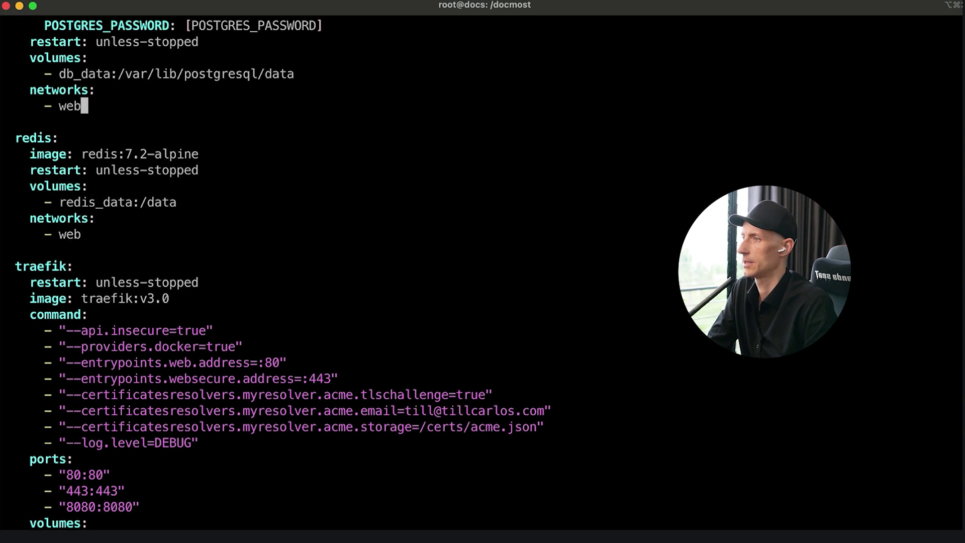
pyautogui.press('Down')
pyautogui.press('Down')
pyautogui.press('Down')
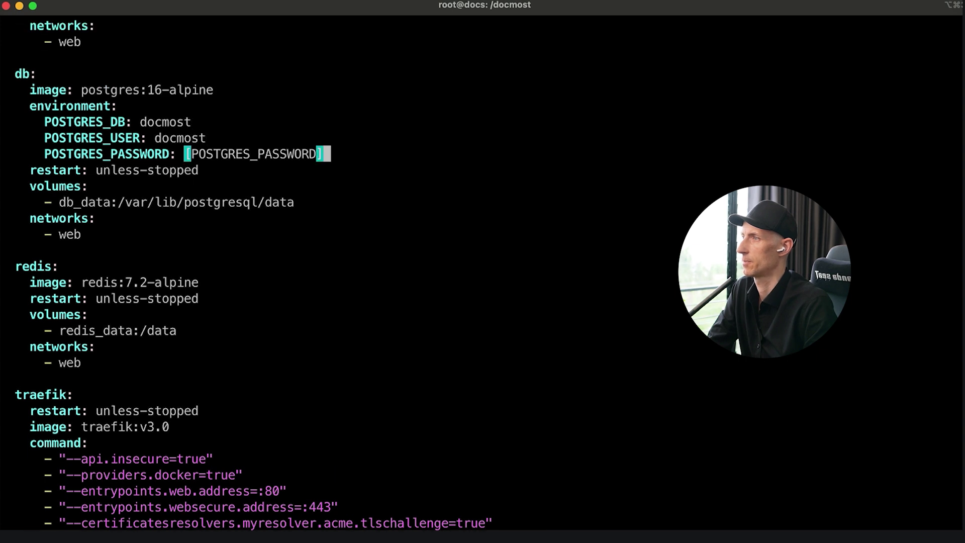
pyautogui.press('Down')
pyautogui.press('Up')
pyautogui.press('BackSpace')
pyautogui.press('BackSpace')
pyautogui.press('BackSpace')
pyautogui.press('BackSpace')
pyautogui.press('BackSpace')
pyautogui.press('BackSpace')
pyautogui.press('BackSpace')
pyautogui.press('BackSpace')
pyautogui.press('BackSpace')
pyautogui.press('BackSpace')
pyautogui.press('BackSpace')
pyautogui.press('BackSpace')
pyautogui.press('BackSpace')
pyautogui.press('BackSpace')
pyautogui.press('BackSpace')
pyautogui.press('BackSpace')
pyautogui.press('BackSpace')
pyautogui.press('BackSpace')
pyautogui.press('BackSpace')
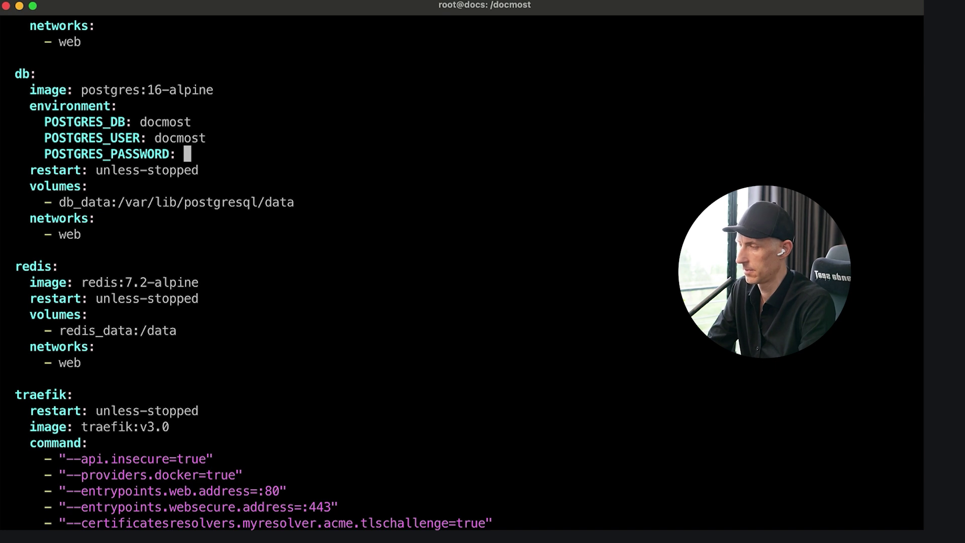
pyautogui.write('12')
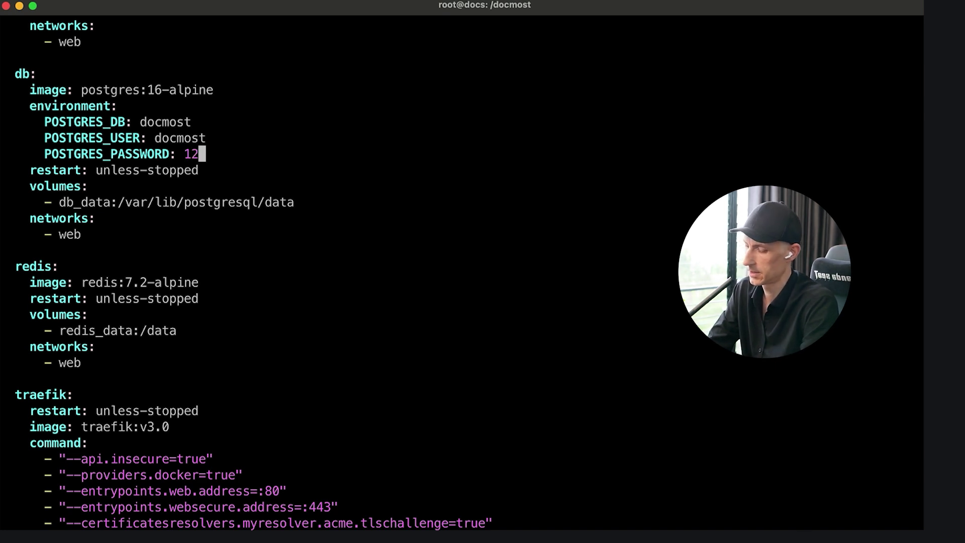
pyautogui.write('3456789')
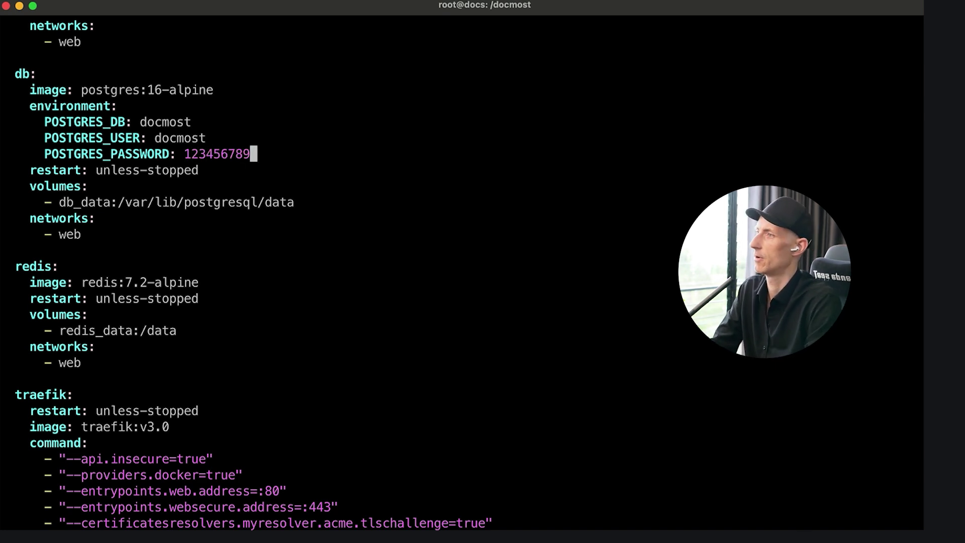
# - Put the same database password in place of the placeholder in DATABASE_URL
pyautogui.press('Up')
pyautogui.press('Up')
pyautogui.press('Up')
pyautogui.press('Up')
pyautogui.press('Up')
pyautogui.press('Up')
pyautogui.press('Up')
pyautogui.press('Up')
pyautogui.press('Up')
pyautogui.press('Up')
pyautogui.press('Up')
pyautogui.press('Up')
pyautogui.press('Up')
pyautogui.press('Up')
pyautogui.press('Up')
pyautogui.press('Up')
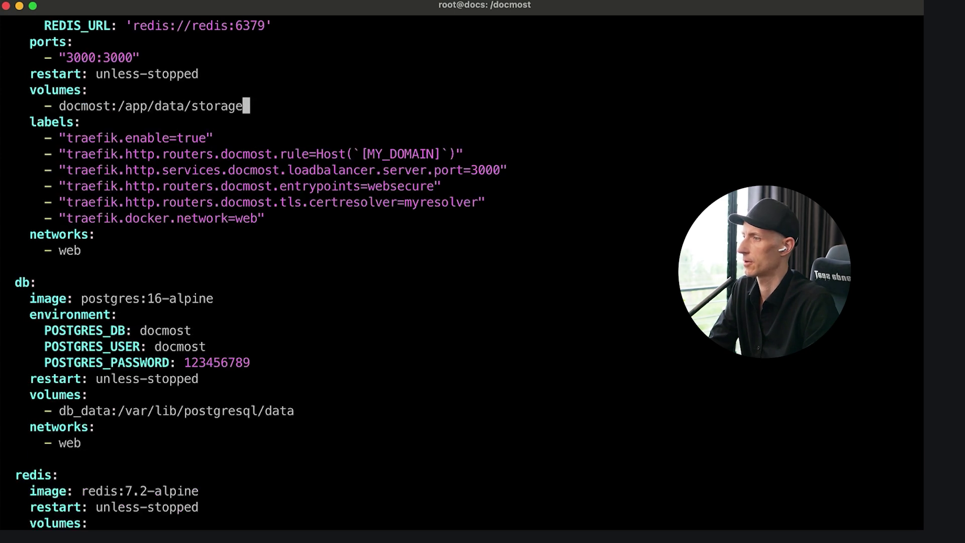
pyautogui.press('Up')
pyautogui.press('Up')
pyautogui.press('Up')
pyautogui.press('Up')
pyautogui.press('Up')
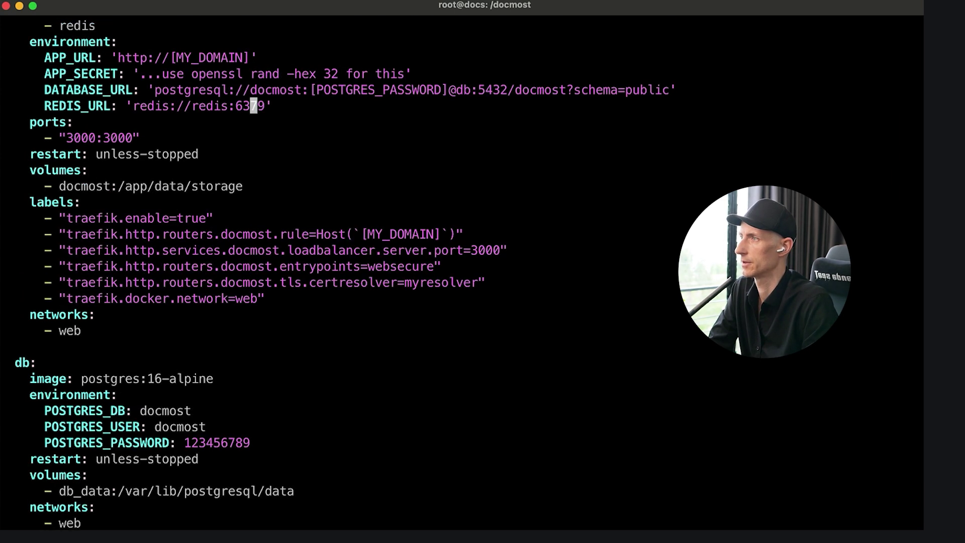
pyautogui.press('Up')
pyautogui.press('Right')
pyautogui.press('Right')
pyautogui.press('Right')
pyautogui.press('Right')
pyautogui.press('Right')
pyautogui.press('Right')
pyautogui.press('Right')
pyautogui.press('Right')
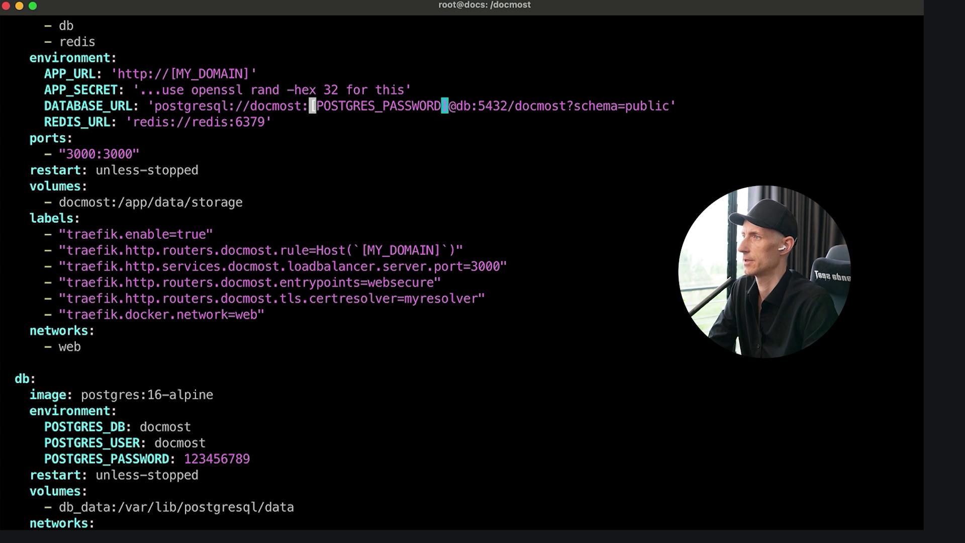
pyautogui.press('Right')
pyautogui.press('Delete')
pyautogui.press('Delete')
pyautogui.press('Delete')
pyautogui.press('Delete')
pyautogui.press('Delete')
pyautogui.press('Delete')
pyautogui.press('Delete')
pyautogui.press('Delete')
pyautogui.press('Delete')
pyautogui.press('Delete')
pyautogui.press('Delete')
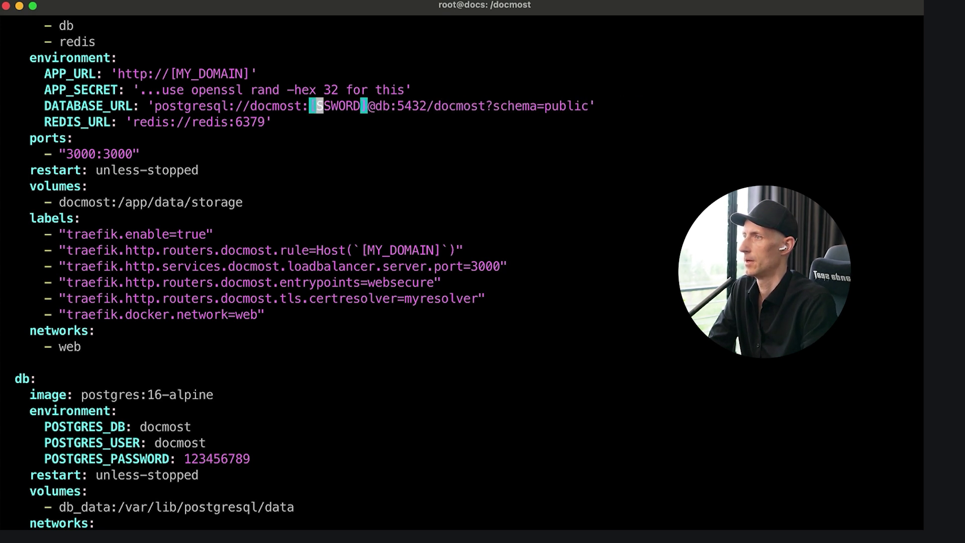
pyautogui.press('Delete')
pyautogui.press('Delete')
pyautogui.press('Delete')
pyautogui.press('Delete')
pyautogui.press('Delete')
pyautogui.press('Delete')
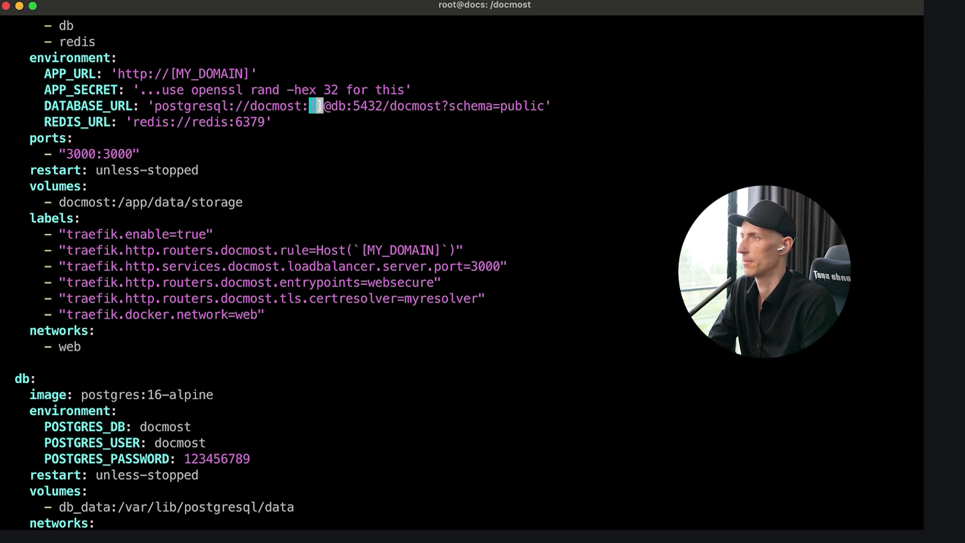
pyautogui.press('Delete')
pyautogui.press('Delete')
pyautogui.write('123')
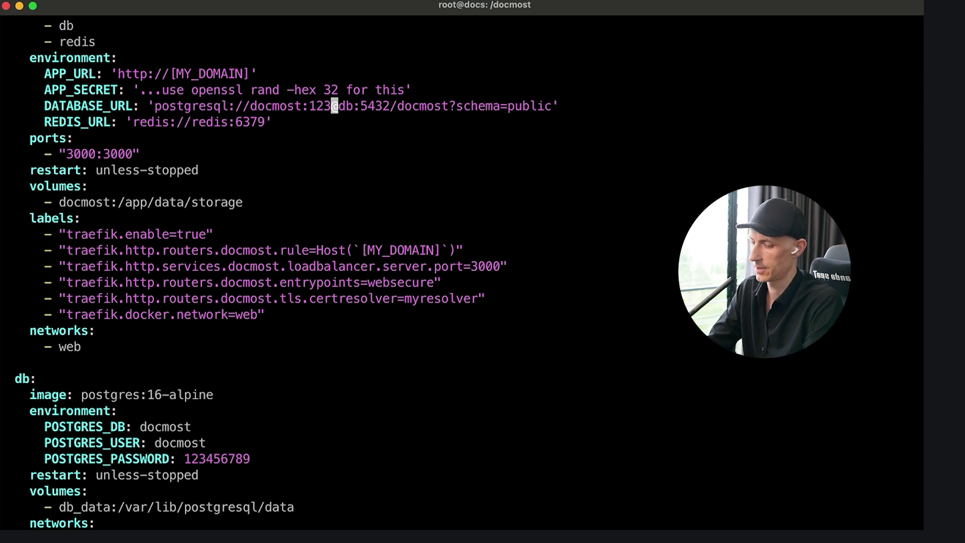
pyautogui.write('456789')
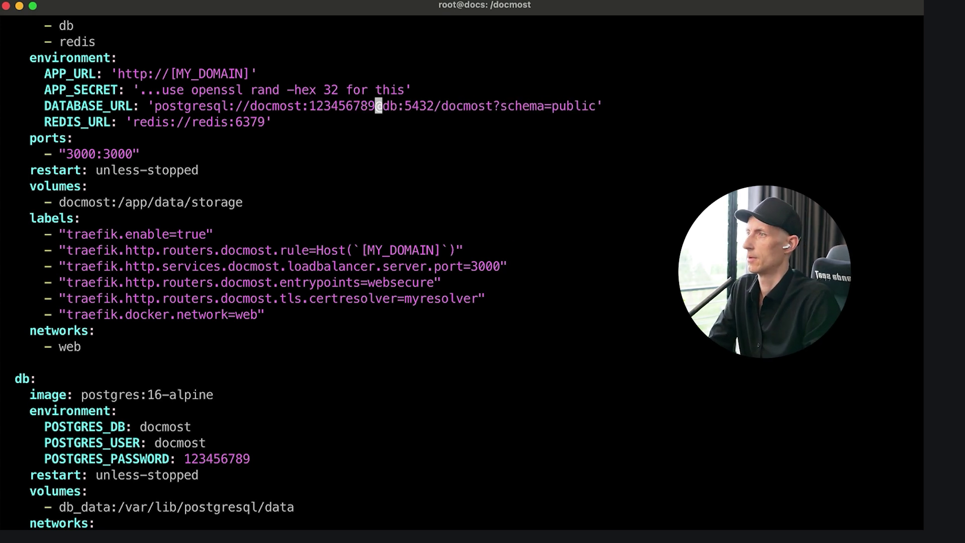
pyautogui.scroll(1, 302, 271)
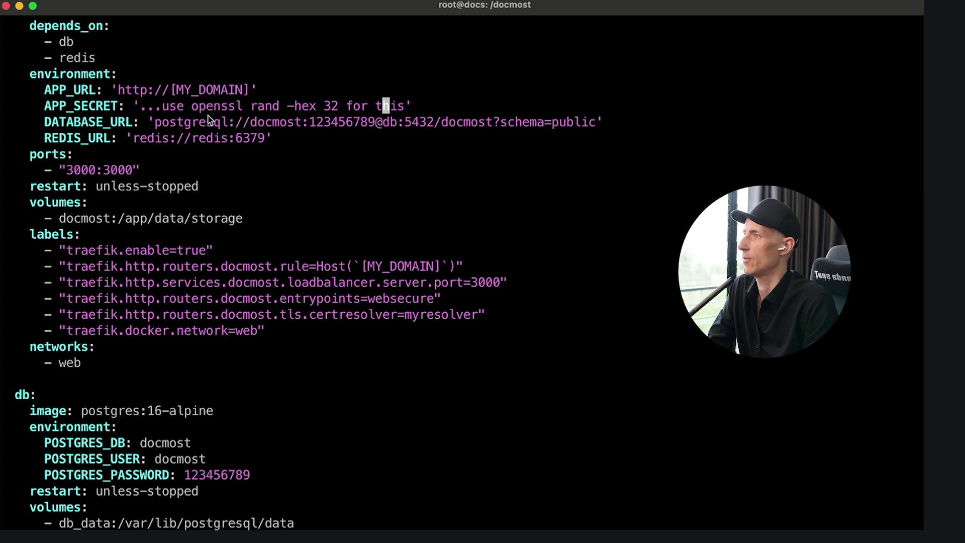
# - Copy the openssl rand -hex 32 command and clear the APP_SECRET placeholder text
pyautogui.press('Right')
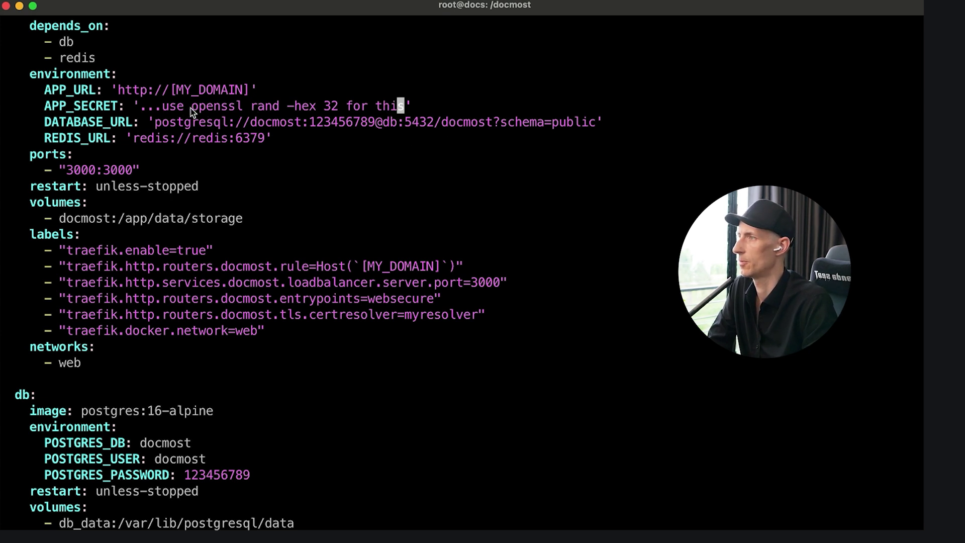
pyautogui.moveTo(192, 108); pyautogui.dragTo(340, 109)
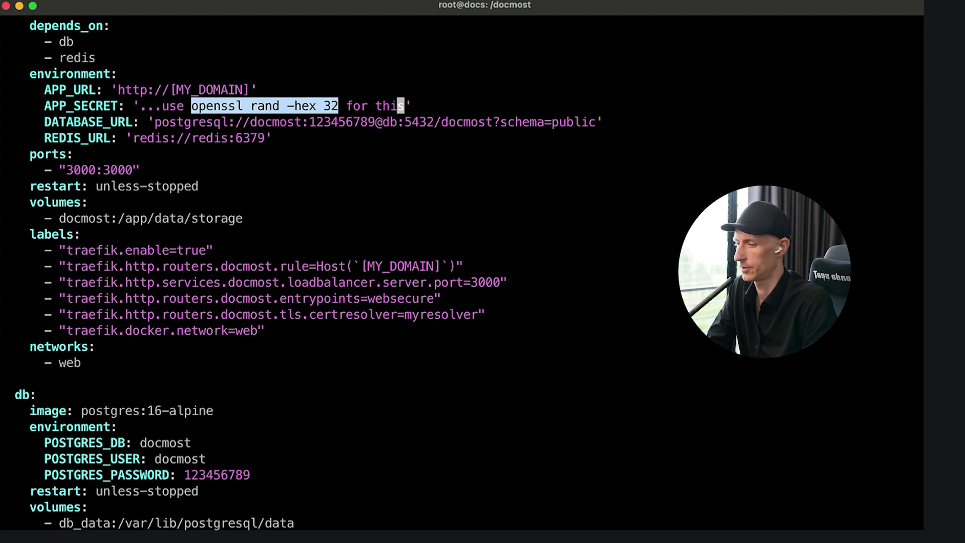
pyautogui.press('super+Tab')
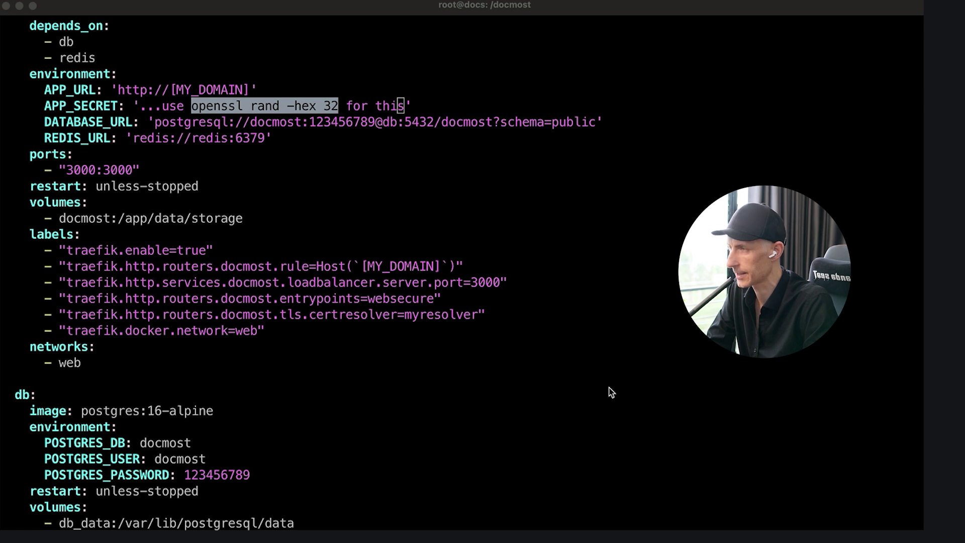
pyautogui.click(543, 171)
pyautogui.press('Right')
pyautogui.press('BackSpace')
pyautogui.press('BackSpace')
pyautogui.press('BackSpace')
pyautogui.press('BackSpace')
pyautogui.press('BackSpace')
pyautogui.press('BackSpace')
pyautogui.press('BackSpace')
pyautogui.press('BackSpace')
pyautogui.press('BackSpace')
pyautogui.press('BackSpace')
pyautogui.press('BackSpace')
pyautogui.press('BackSpace')
pyautogui.press('BackSpace')
pyautogui.press('BackSpace')
pyautogui.press('BackSpace')
pyautogui.press('BackSpace')
pyautogui.press('BackSpace')
pyautogui.press('BackSpace')
pyautogui.press('BackSpace')
pyautogui.press('BackSpace')
pyautogui.press('BackSpace')
pyautogui.press('BackSpace')
pyautogui.press('BackSpace')
pyautogui.press('BackSpace')
pyautogui.press('BackSpace')
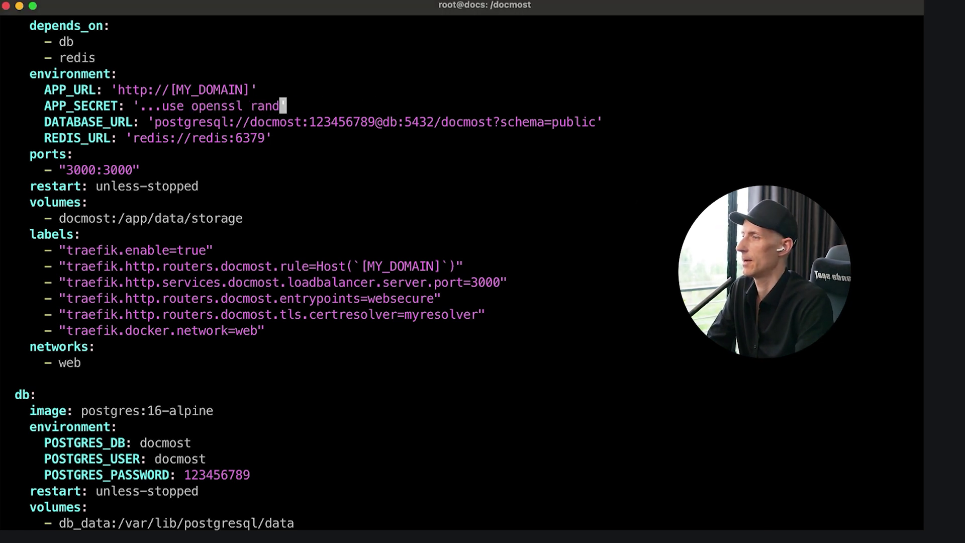
pyautogui.press('BackSpace')
pyautogui.press('BackSpace')
pyautogui.press('BackSpace')
pyautogui.press('BackSpace')
pyautogui.press('BackSpace')
pyautogui.press('BackSpace')
pyautogui.press('BackSpace')
pyautogui.press('BackSpace')
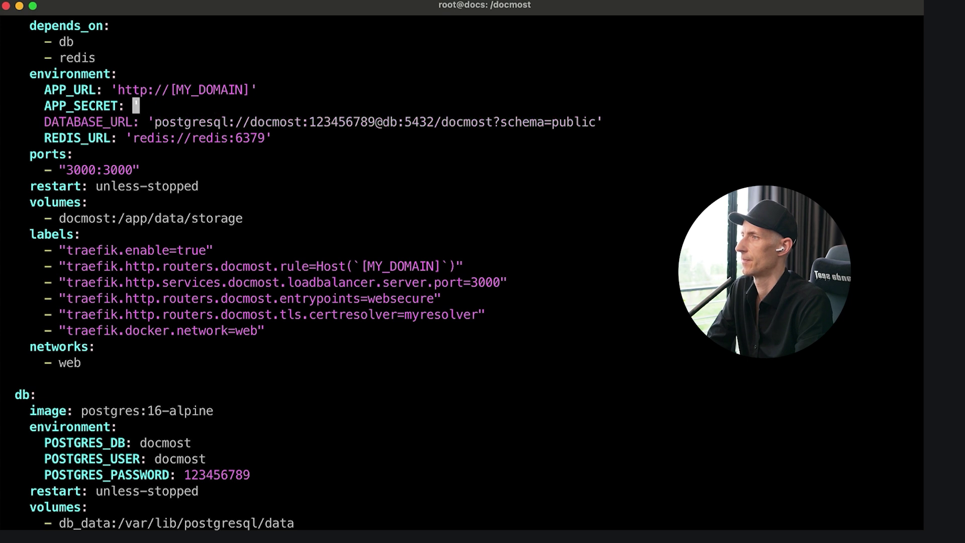
# - Paste the generated hex secret after APP_SECRET: and locate the stray 'i' before it
pyautogui.write('i')
pyautogui.press('super+v')
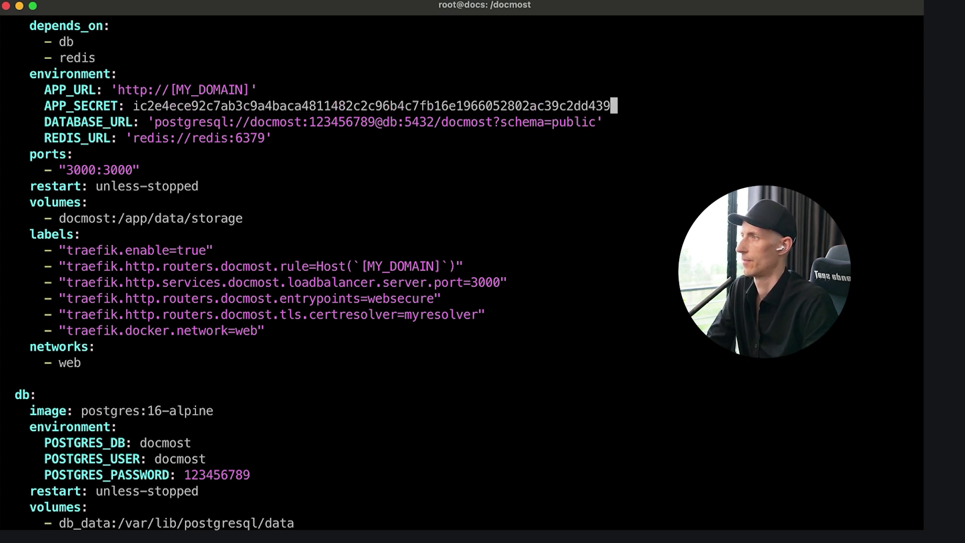
pyautogui.press('Escape')
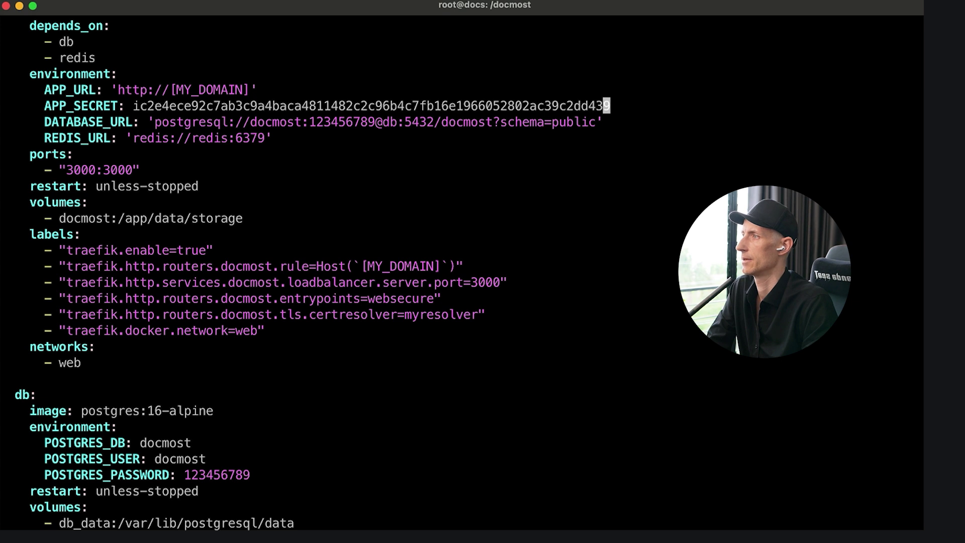
pyautogui.press('Left')
pyautogui.press('Left')
pyautogui.press('Left')
pyautogui.press('0')
pyautogui.press('$')
pyautogui.press('0')
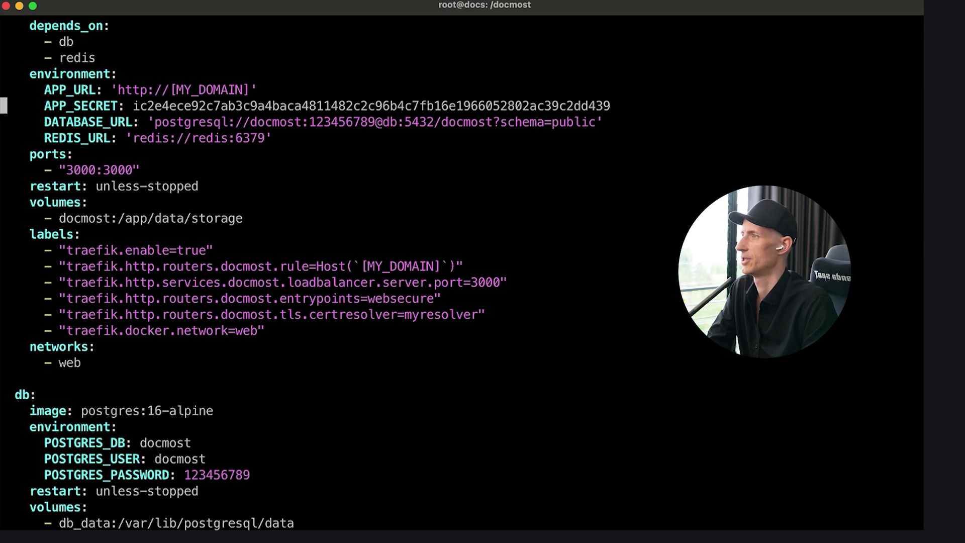
pyautogui.press('Right')
pyautogui.press('Right')
pyautogui.press('Right')
pyautogui.press('Right')
pyautogui.press('Right')
pyautogui.press('Right')
pyautogui.press('Right')
pyautogui.press('Right')
pyautogui.press('Right')
pyautogui.press('Right')
pyautogui.press('Right')
pyautogui.press('Right')
pyautogui.press('Right')
pyautogui.press('Right')
pyautogui.press('Right')
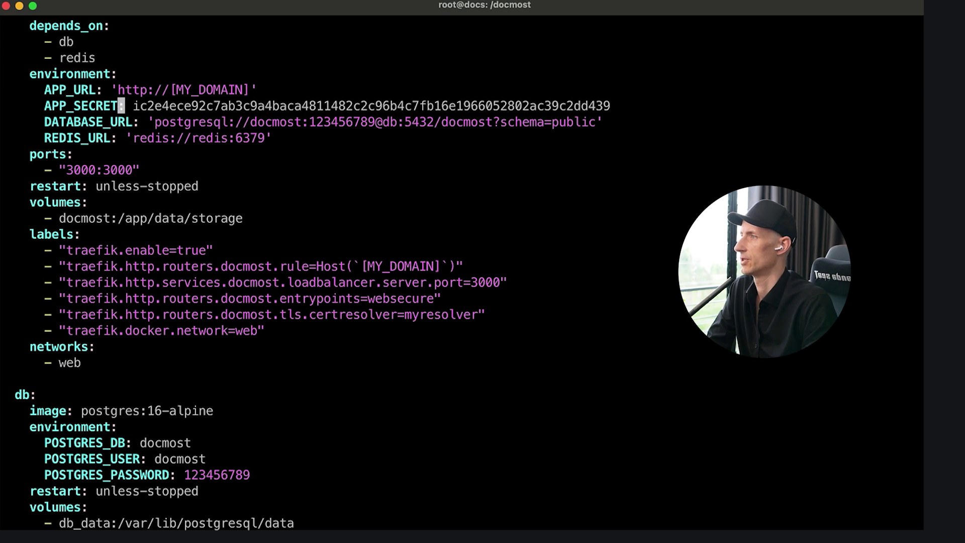
pyautogui.press('Right')
pyautogui.press('x')
pyautogui.press('Up')
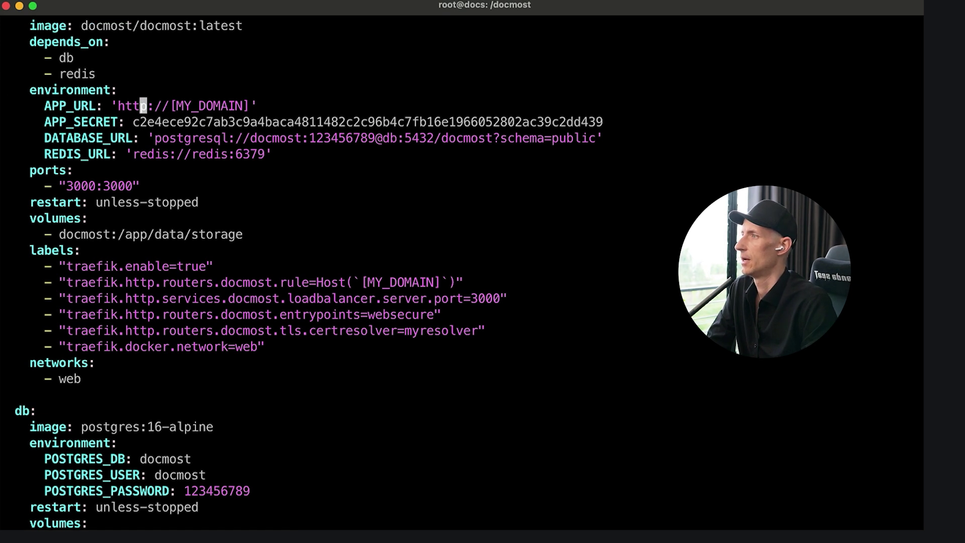
pyautogui.press('Right')
pyautogui.press('Right')
pyautogui.press('Right')
pyautogui.press('Right')
pyautogui.press('Right')
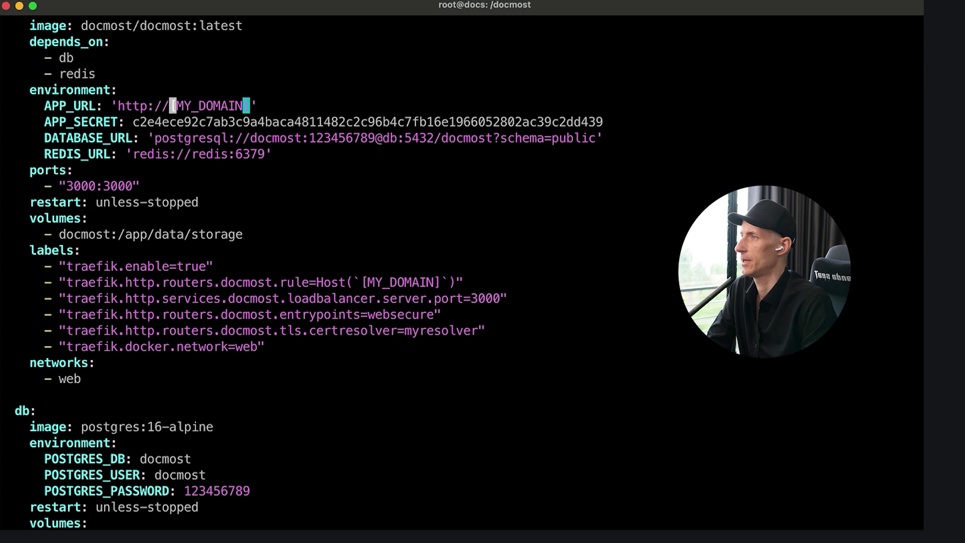
pyautogui.press('Left')
pyautogui.press('x')
pyautogui.press('x')
pyautogui.press('x')
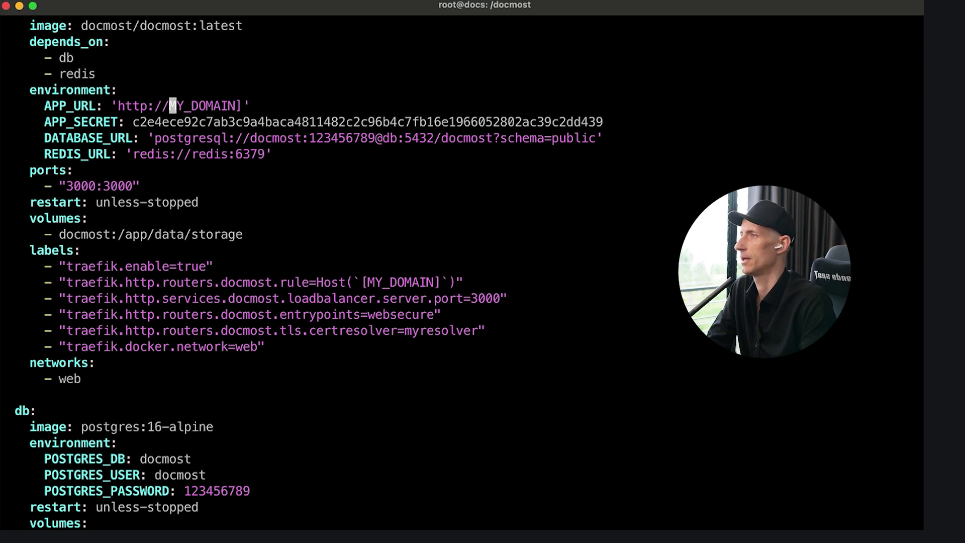
pyautogui.press('x')
pyautogui.press('x')
pyautogui.press('x')
pyautogui.press('x')
pyautogui.press('x')
pyautogui.press('x')
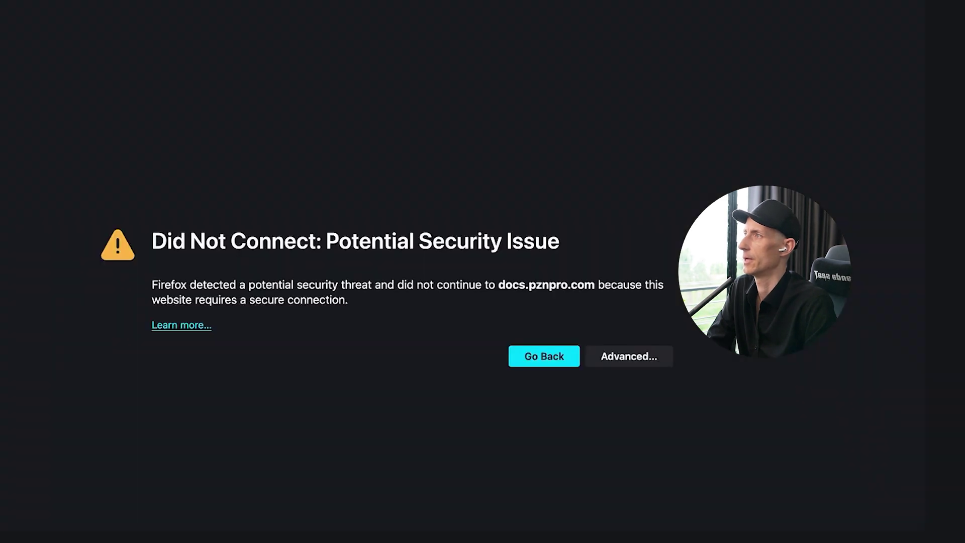
pyautogui.press('super+l')
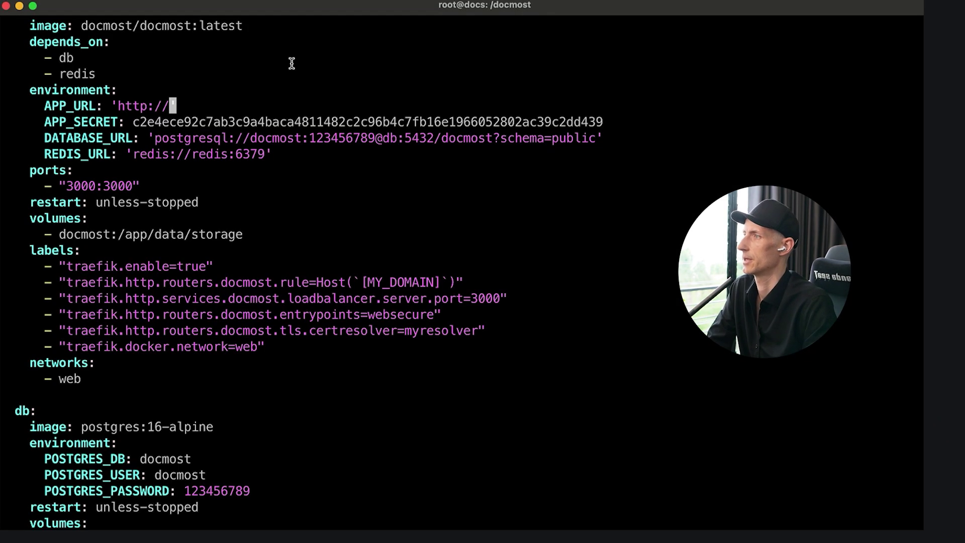
pyautogui.press('p')
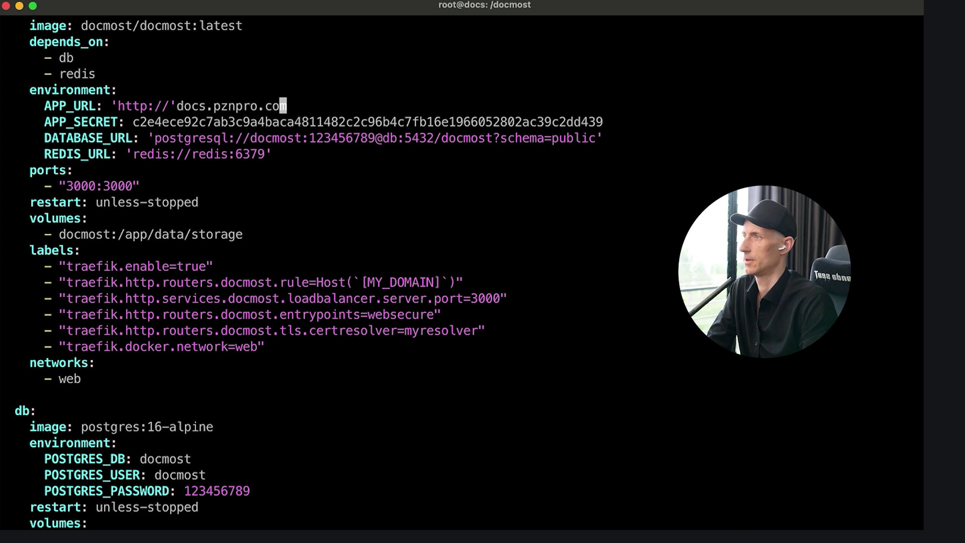
pyautogui.press('a')
pyautogui.write("'")
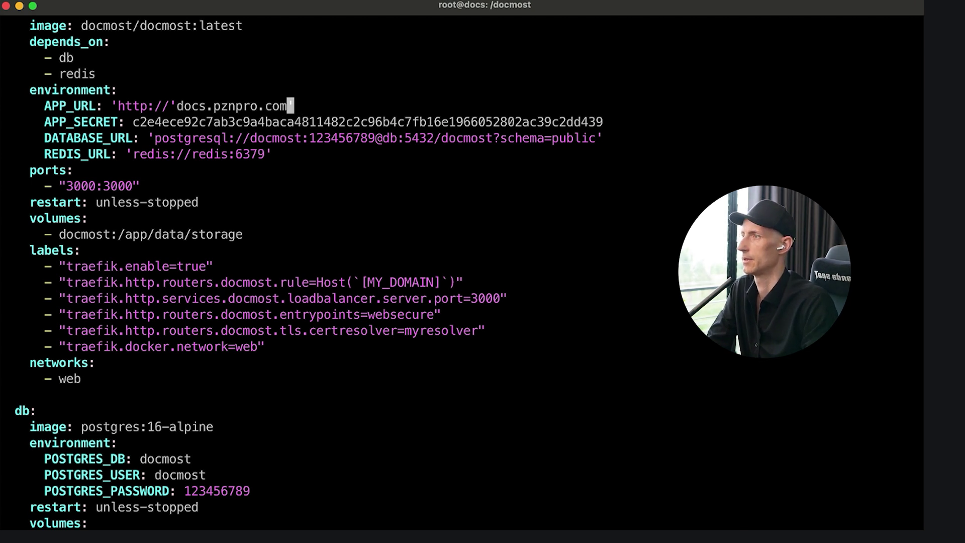
pyautogui.press('Escape')
pyautogui.press('Left')
pyautogui.press('Left')
pyautogui.press('Left')
pyautogui.press('Left')
pyautogui.press('Left')
pyautogui.press('Left')
pyautogui.press('Left')
pyautogui.press('Left')
pyautogui.press('Left')
pyautogui.press('Left')
pyautogui.press('Left')
pyautogui.press('Left')
pyautogui.press('Left')
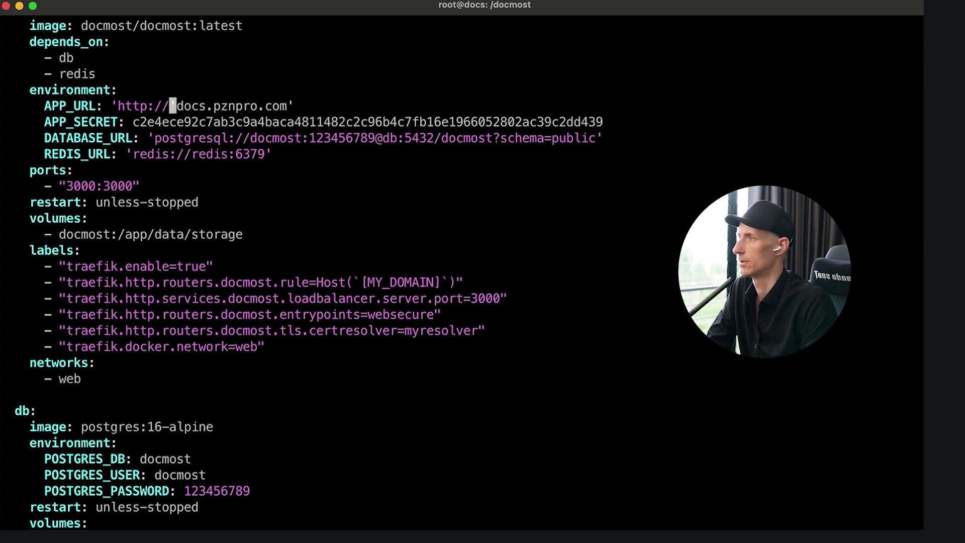
pyautogui.press('BackSpace')
# - Replace [MY_DOMAIN] in the Traefik Host rule with docs.pznpro.com
pyautogui.press('Up')
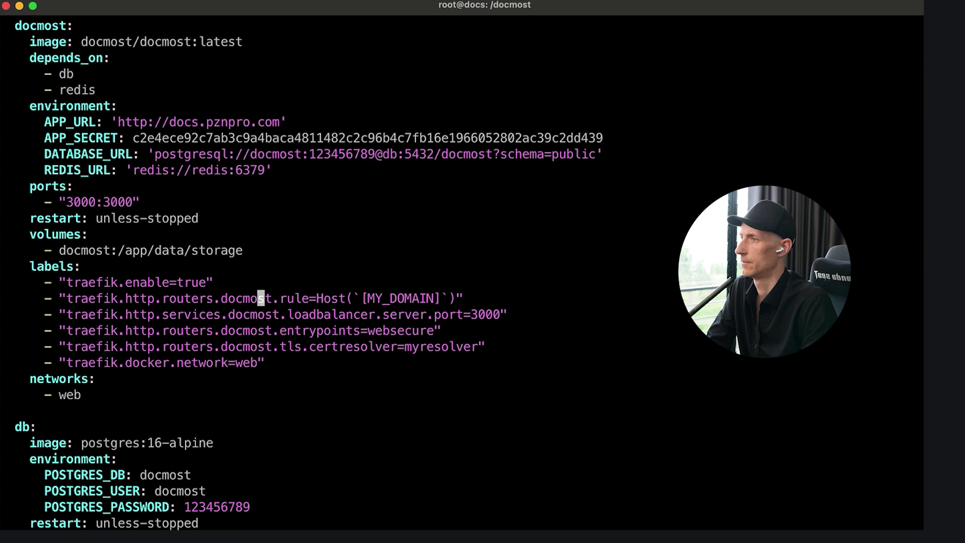
pyautogui.press('Right')
pyautogui.press('Right')
pyautogui.press('Right')
pyautogui.press('Right')
pyautogui.press('Right')
pyautogui.press('Right')
pyautogui.press('Right')
pyautogui.press('Right')
pyautogui.press('Right')
pyautogui.press('Right')
pyautogui.press('Right')
pyautogui.press('Right')
pyautogui.press('Right')
pyautogui.press('Right')
pyautogui.press('Right')
pyautogui.press('Right')
pyautogui.press('Right')
pyautogui.press('Right')
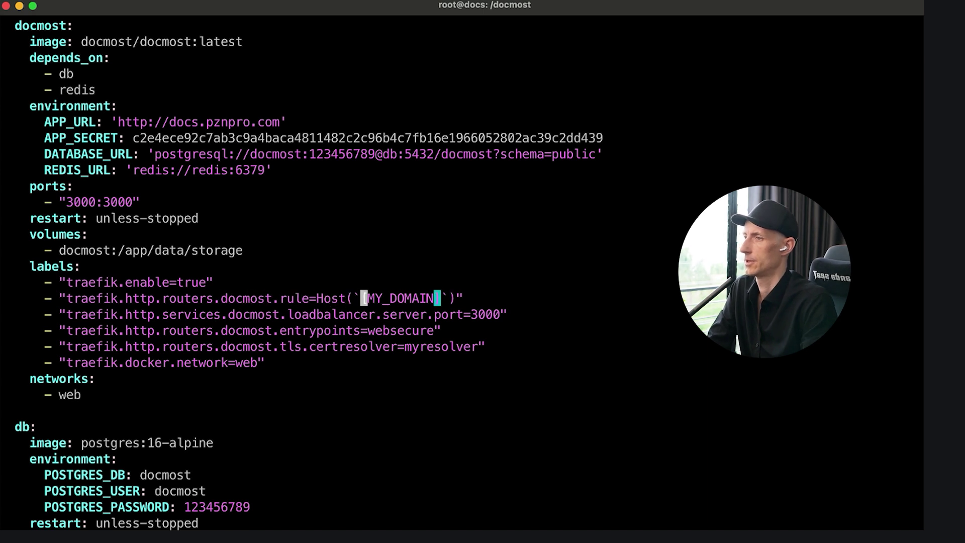
pyautogui.press('%')
pyautogui.press('x')
pyautogui.press('x')
pyautogui.press('x')
pyautogui.press('x')
pyautogui.press('x')
pyautogui.press('x')
pyautogui.press('x')
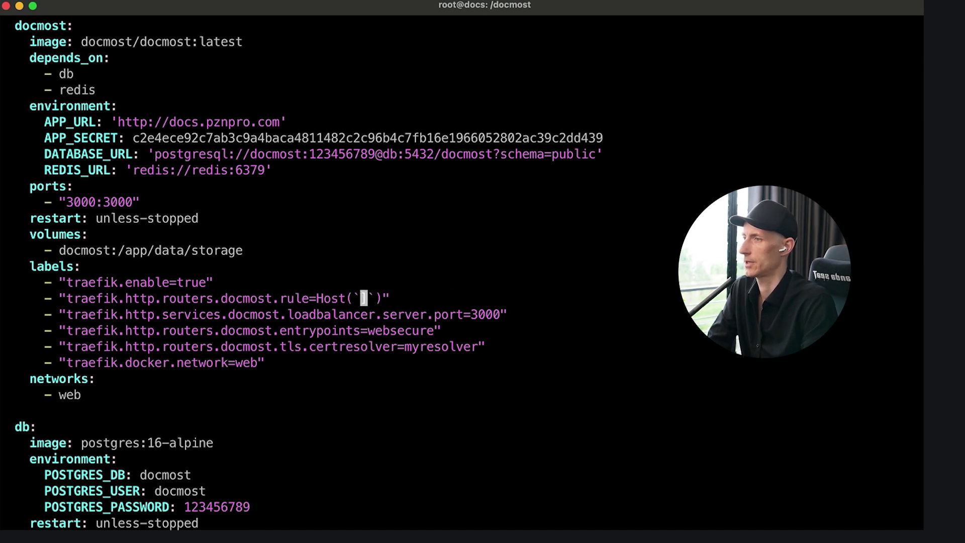
pyautogui.press('x')
pyautogui.press('i')
pyautogui.write('docs.pznpro.com')
pyautogui.press('Down')
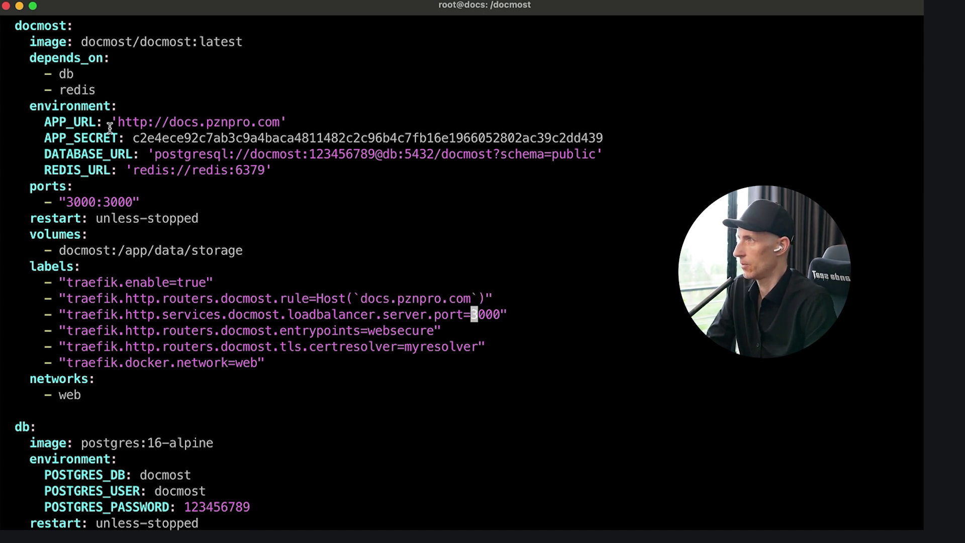
# - Review the Host rule, websecure entrypoint, Traefik ports and certificate-resolver e-mail in the compose file
pyautogui.moveTo(14, 25); pyautogui.dragTo(103, 93)
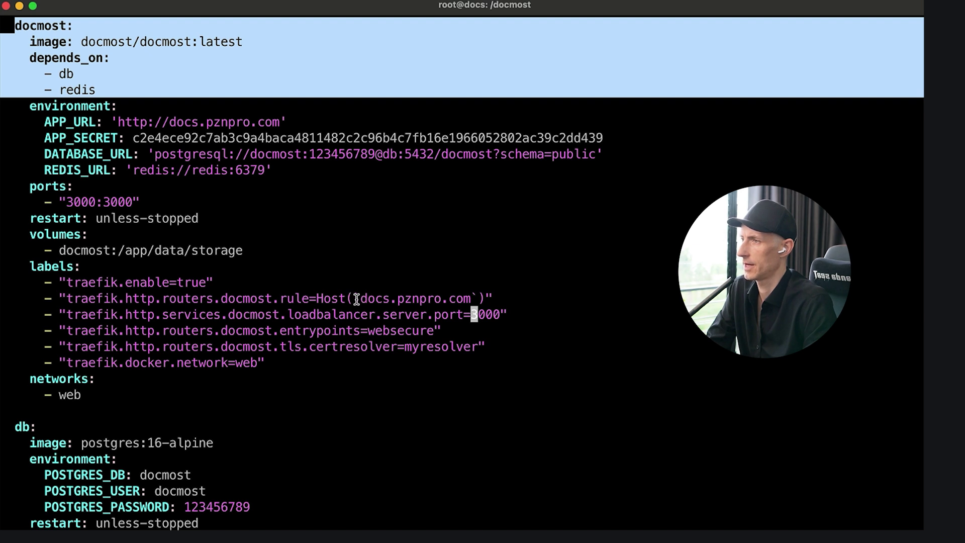
pyautogui.moveTo(361, 298); pyautogui.dragTo(463, 297)
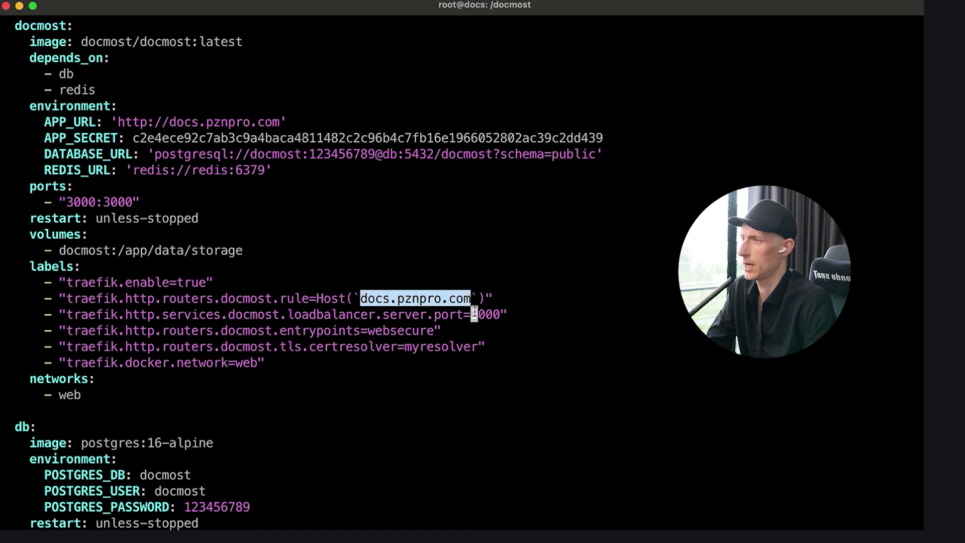
pyautogui.doubleClick(404, 332)
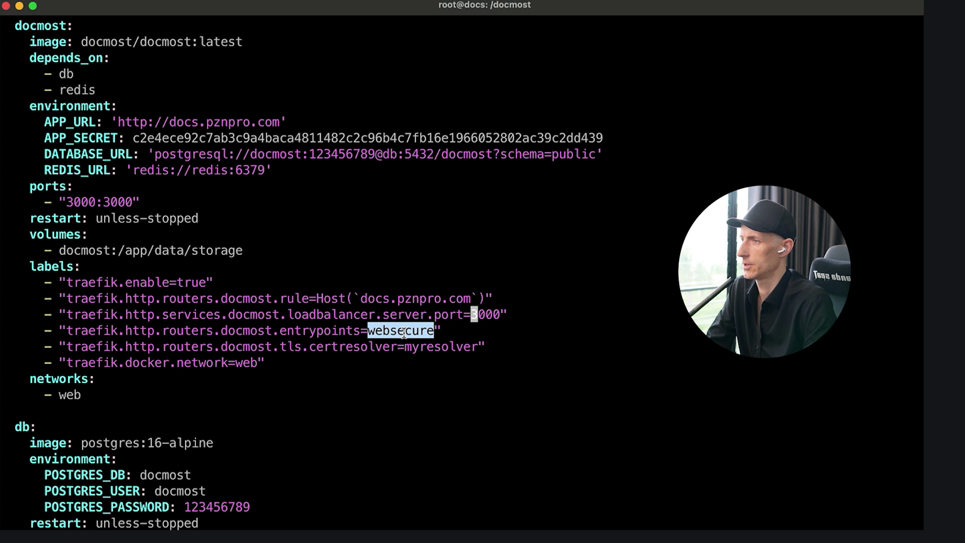
pyautogui.press('Down')
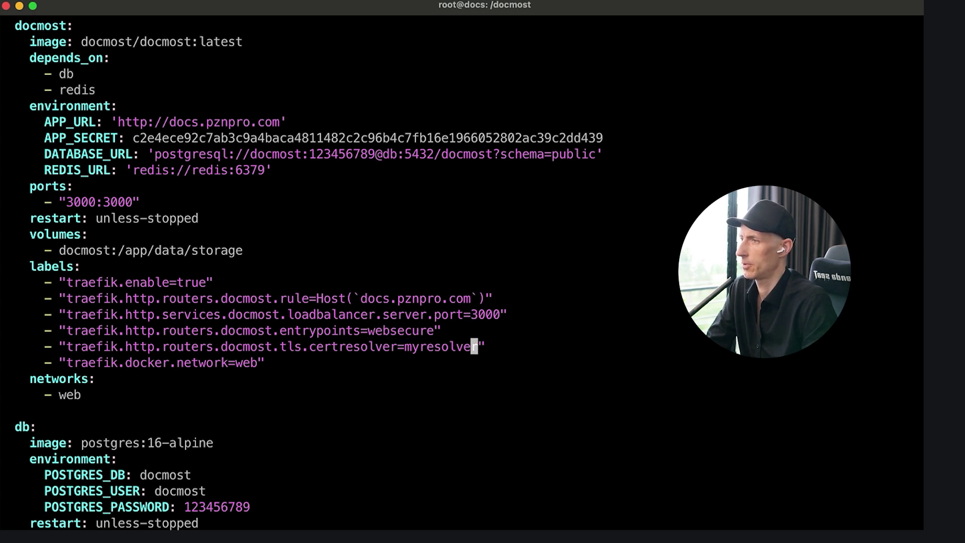
pyautogui.press('Down')
pyautogui.press('Down')
pyautogui.press('Down')
pyautogui.press('Down')
pyautogui.press('Down')
pyautogui.press('Down')
pyautogui.press('Down')
pyautogui.press('Down')
pyautogui.press('Down')
pyautogui.press('Down')
pyautogui.press('Down')
pyautogui.press('Down')
pyautogui.press('Down')
pyautogui.press('Down')
pyautogui.press('Down')
pyautogui.press('Down')
pyautogui.press('Down')
pyautogui.press('Down')
pyautogui.press('Down')
pyautogui.press('Down')
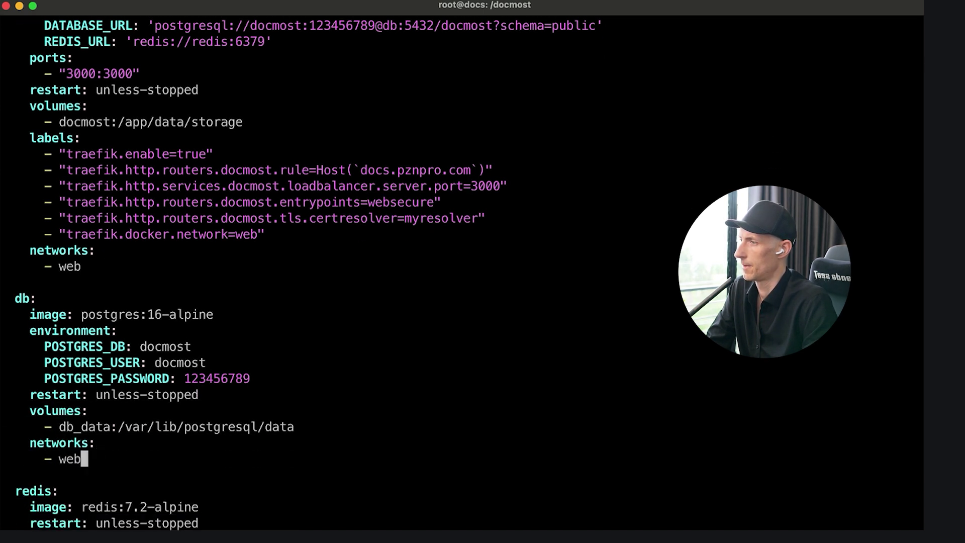
pyautogui.press('Down')
pyautogui.press('Down')
pyautogui.press('Down')
pyautogui.press('Down')
pyautogui.press('Down')
pyautogui.press('Down')
pyautogui.press('Down')
pyautogui.press('Down')
pyautogui.press('Down')
pyautogui.press('Down')
pyautogui.press('Down')
pyautogui.press('Down')
pyautogui.press('Down')
pyautogui.press('Down')
pyautogui.press('Down')
pyautogui.press('Down')
pyautogui.press('Down')
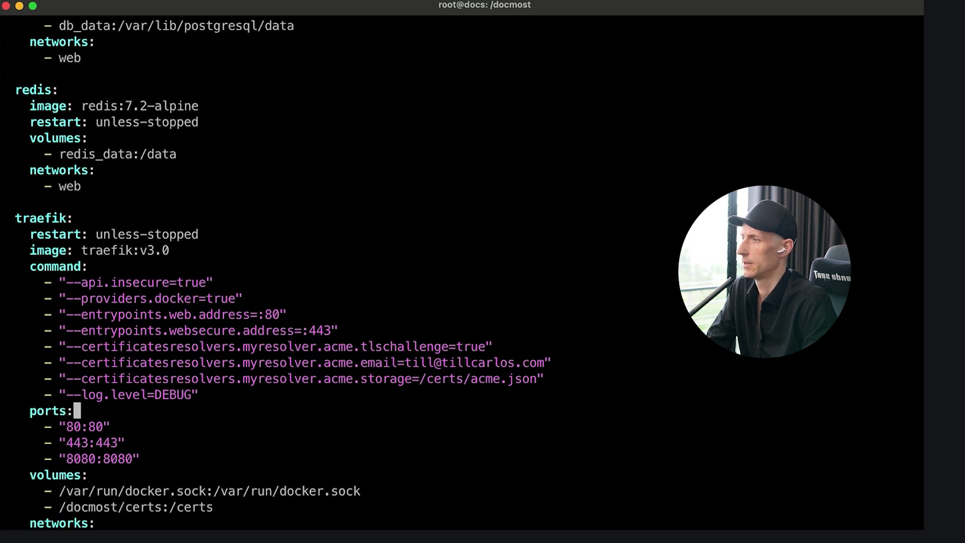
pyautogui.moveTo(221, 361); pyautogui.dragTo(516, 360)
pyautogui.press('Escape')
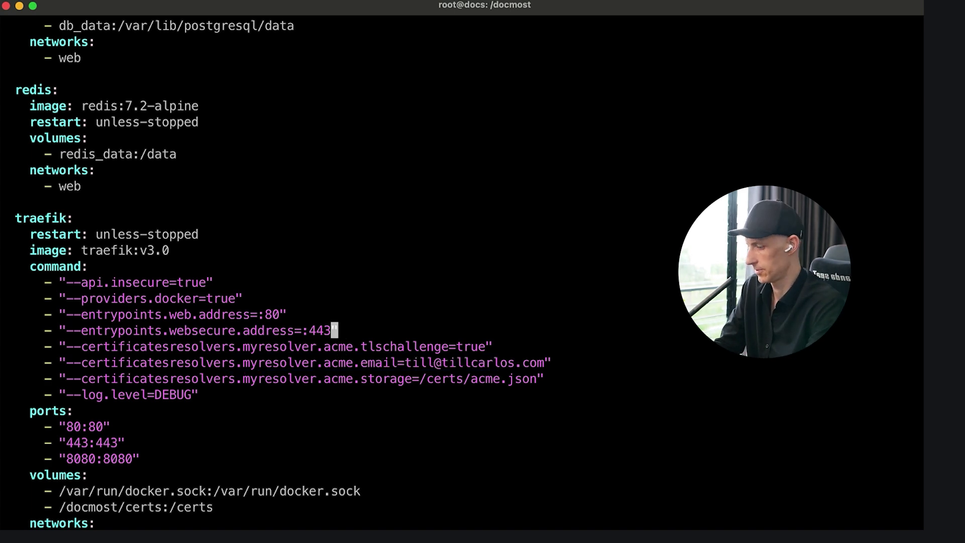
# - Save docker-compose.yml and quit the vim editor with :wq
pyautogui.write(':wq')
pyautogui.press('Return')
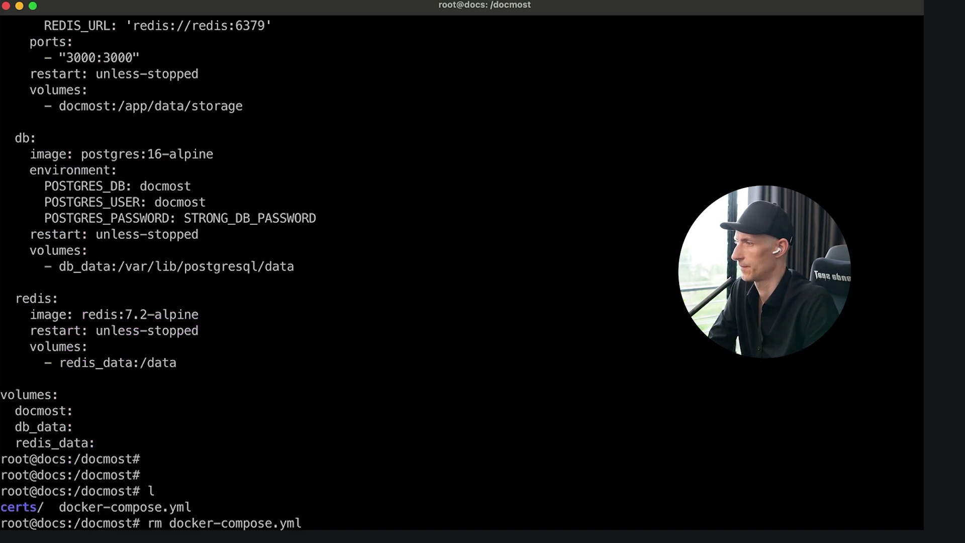
pyautogui.press('Return')
pyautogui.press('Return')
pyautogui.press('Return')
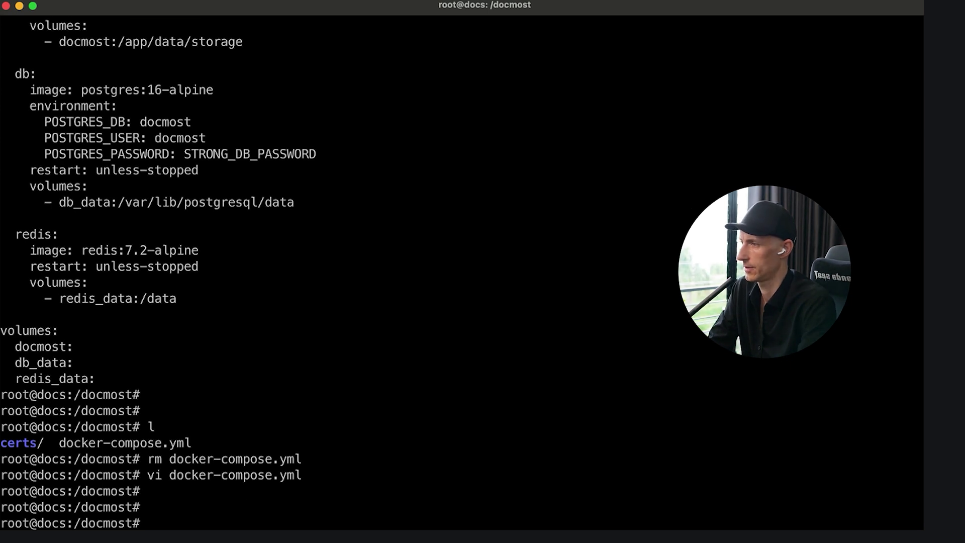
pyautogui.scroll(10, 461, 272)
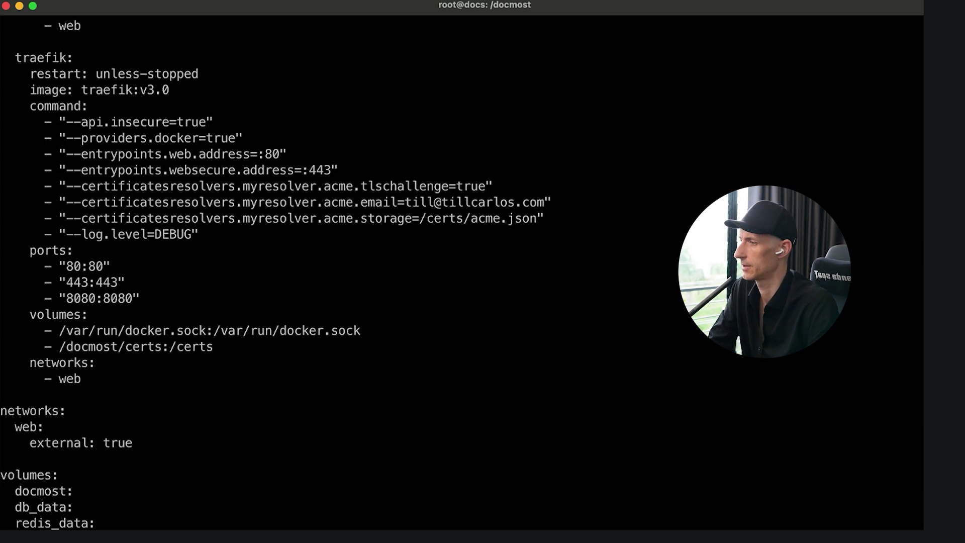
pyautogui.scroll(-3, 276, 275)
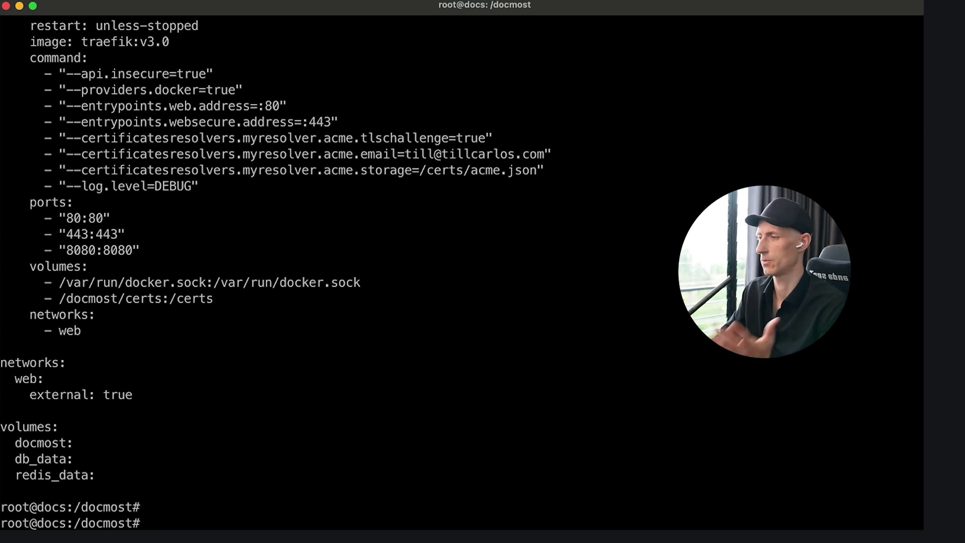
# - Run docker compose up -d, which pulls the images but fails with 'network web not found'
pyautogui.press('Return')
pyautogui.press('Return')
pyautogui.write('docker compose up -d')
pyautogui.press('Return')
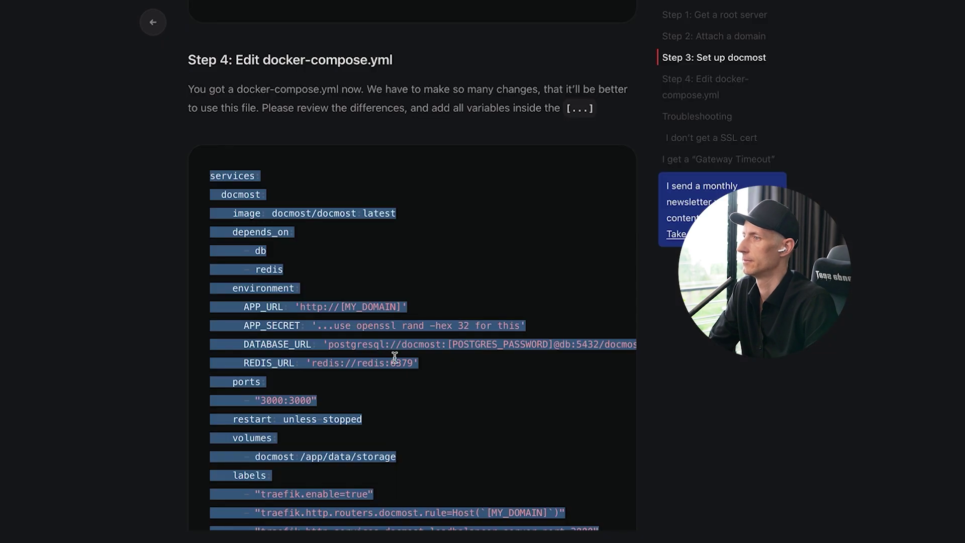
# - Copy the 'docker network create web' command from the tutorial page
pyautogui.click(138, 384)
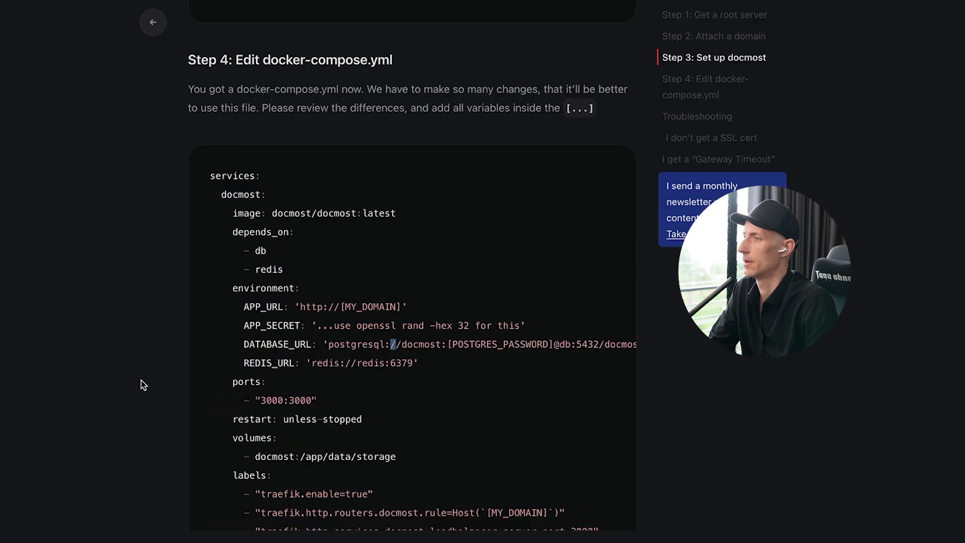
pyautogui.scroll(-3, 132, 384)
pyautogui.scroll(-15, 132, 384)
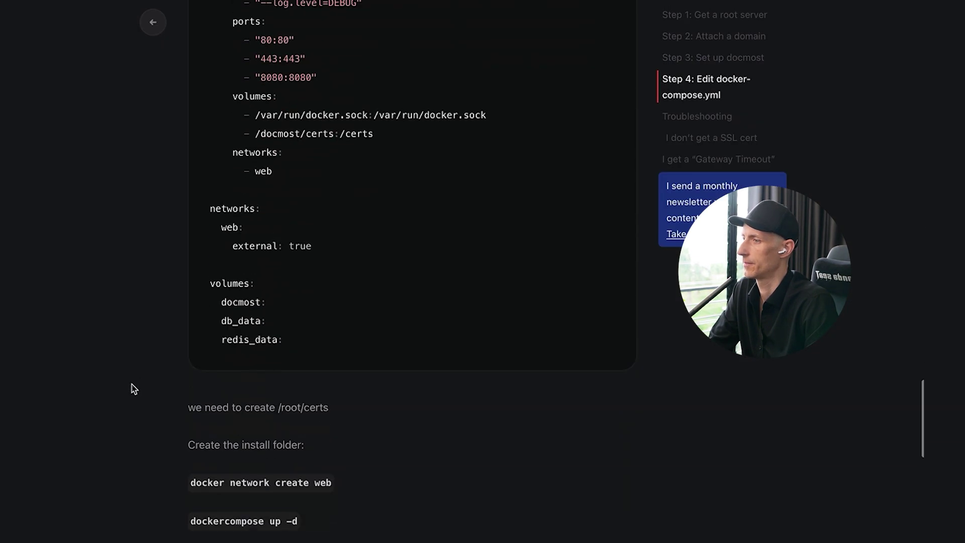
pyautogui.scroll(-2, 155, 413)
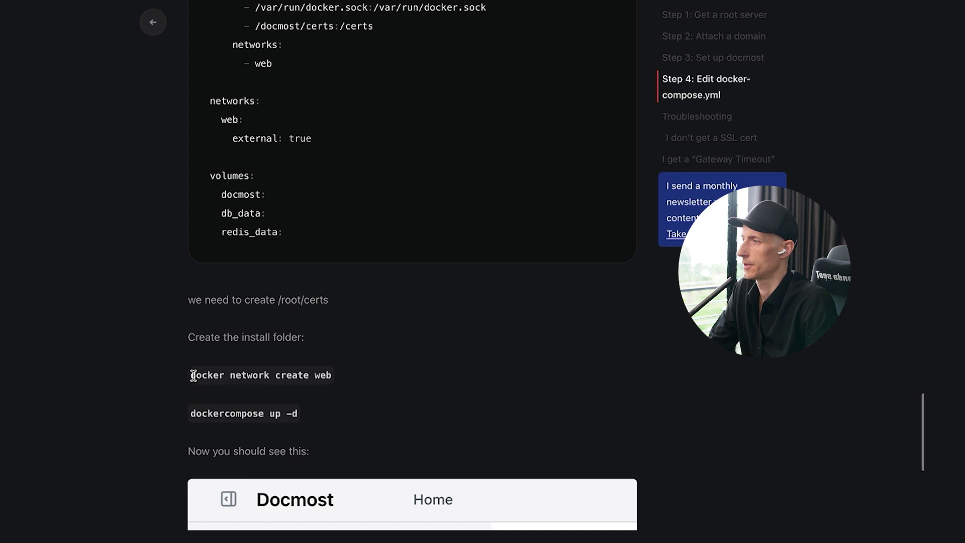
pyautogui.moveTo(193, 375); pyautogui.dragTo(338, 376)
pyautogui.press('super+c')
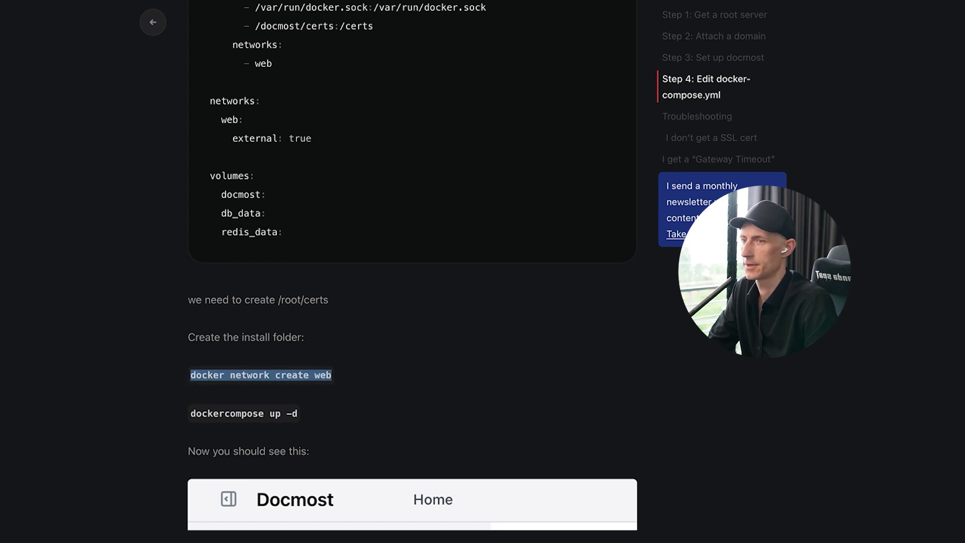
# - Create the web Docker network in the server terminal and recall docker compose up -d
pyautogui.press('super+Tab')
pyautogui.press('Return')
pyautogui.press('Return')
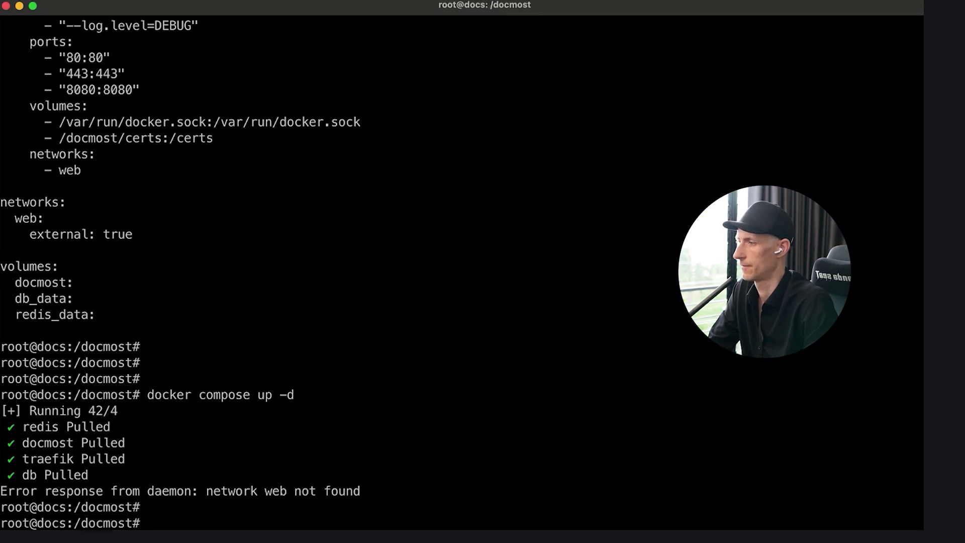
pyautogui.press('Return')
pyautogui.press('Return')
pyautogui.press('super+v')
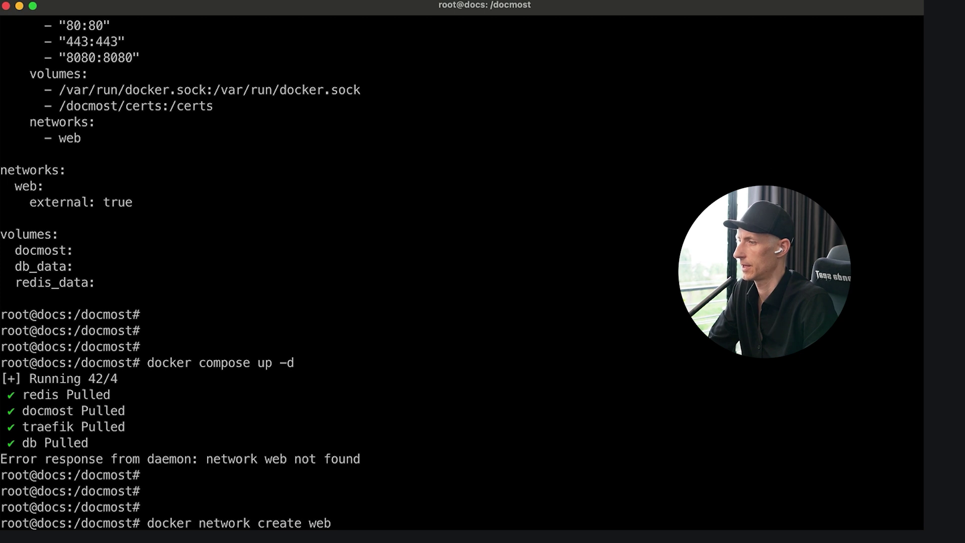
pyautogui.press('Return')
pyautogui.press('Up')
pyautogui.press('Up')
pyautogui.press('Return')
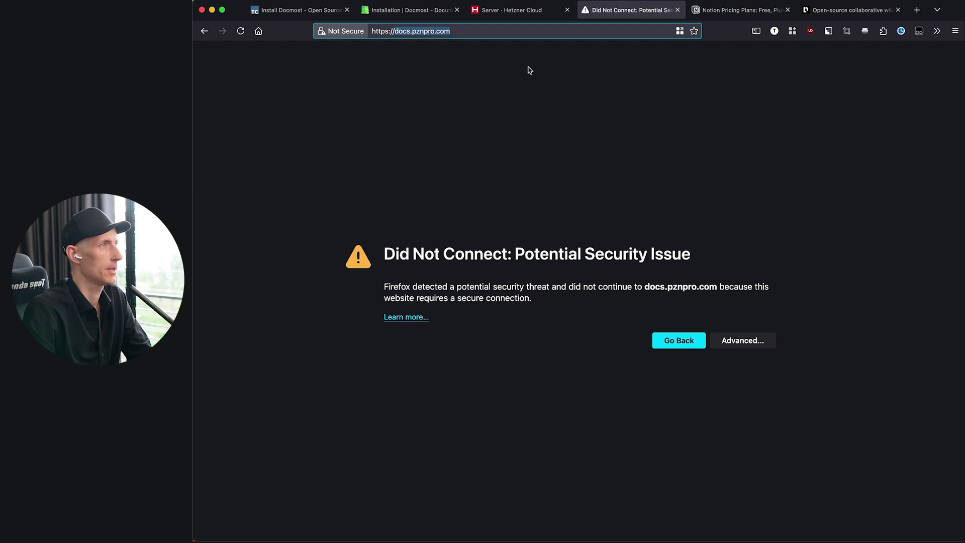
# - Retry docs.pznpro.com, still showing the security warning, then check the docker compose output
pyautogui.press('Escape')
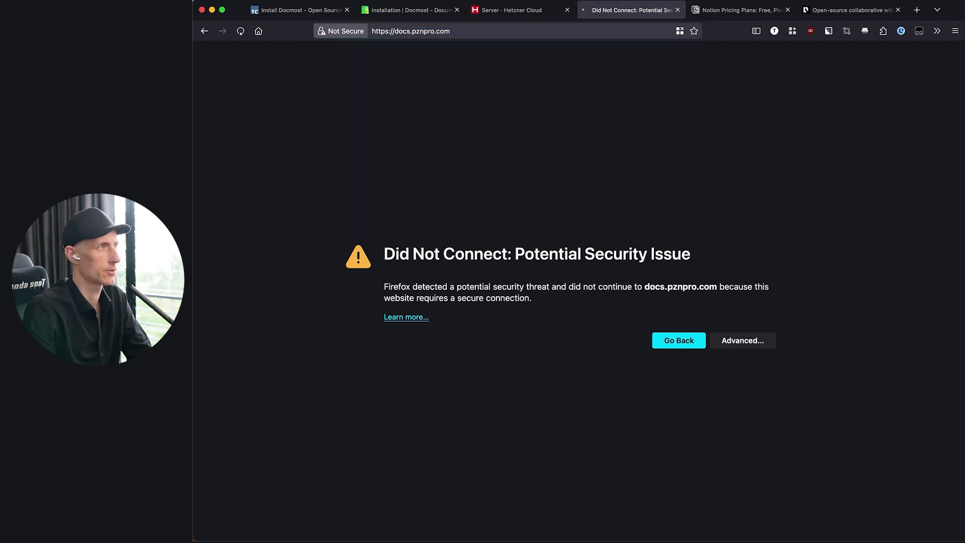
pyautogui.click(627, 33)
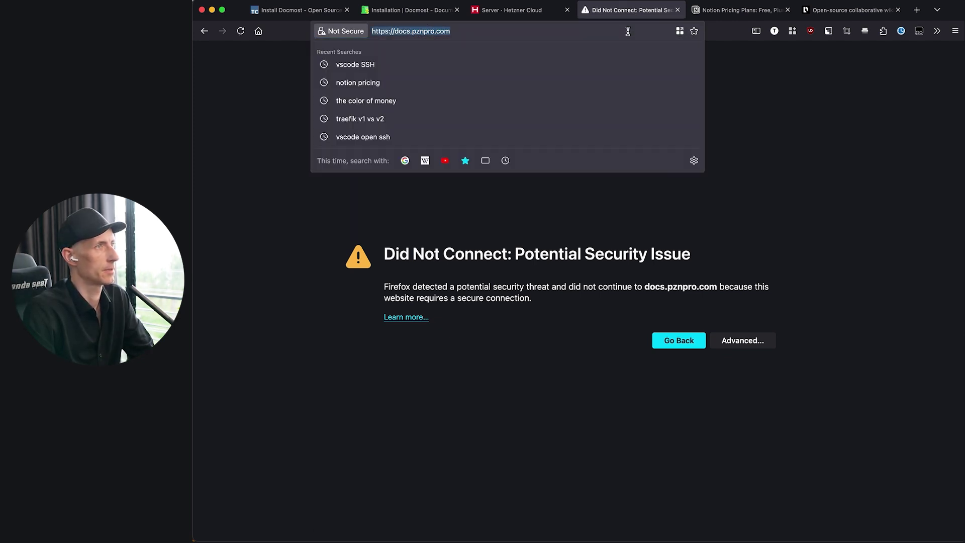
pyautogui.click(885, 139)
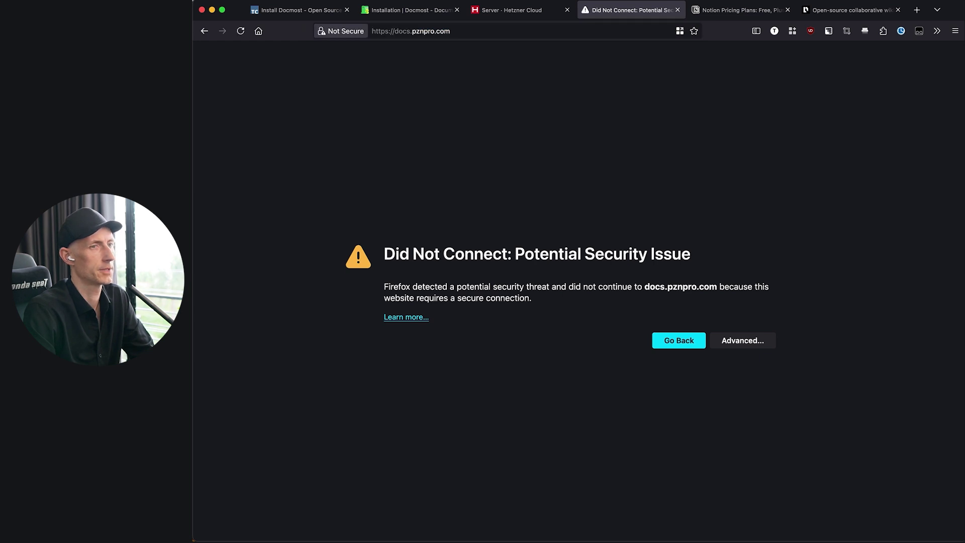
pyautogui.press('super+Tab')
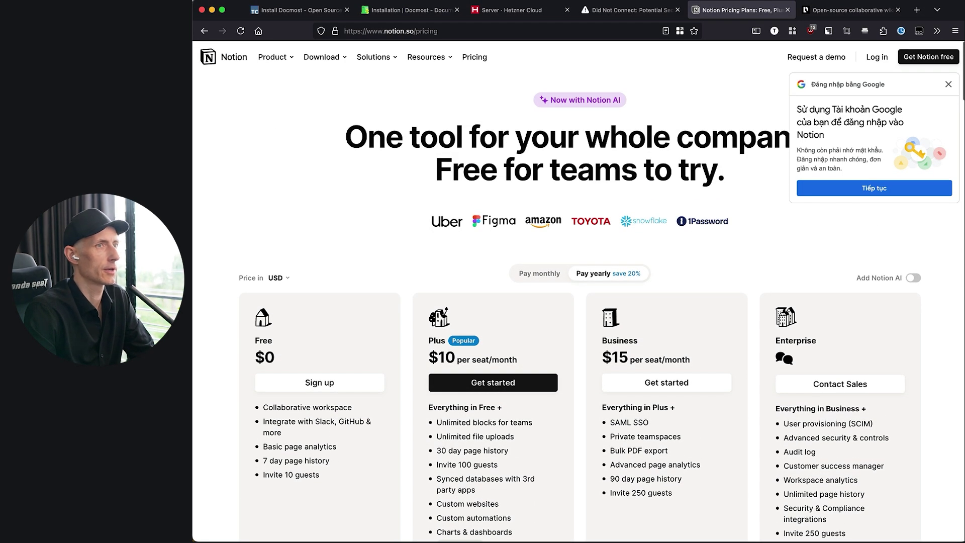
# - Close the Google sign-in popup and review Notion's Free $0, Plus $10, Business $15 and Enterprise plans
pyautogui.click(948, 85)
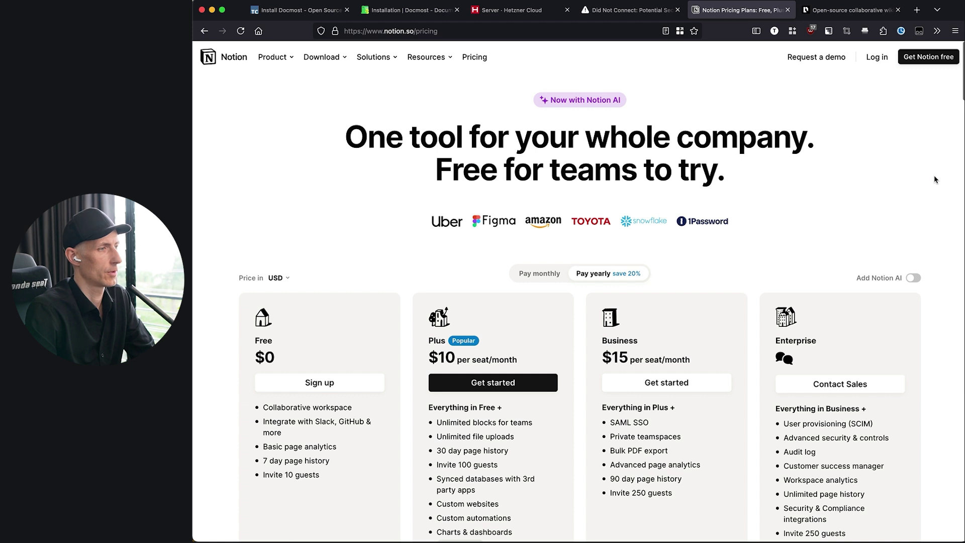
pyautogui.scroll(-2, 935, 180)
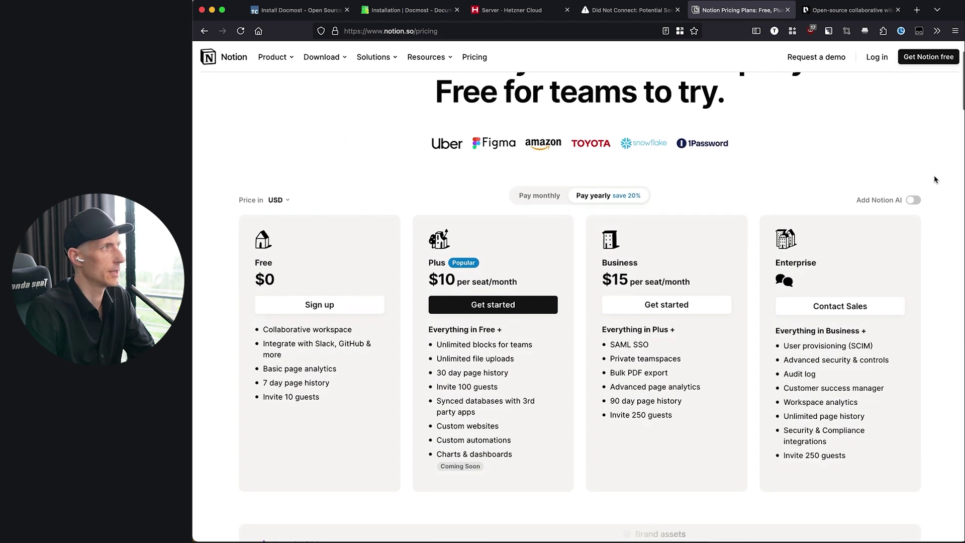
pyautogui.scroll(1, 934, 179)
pyautogui.scroll(1, 935, 179)
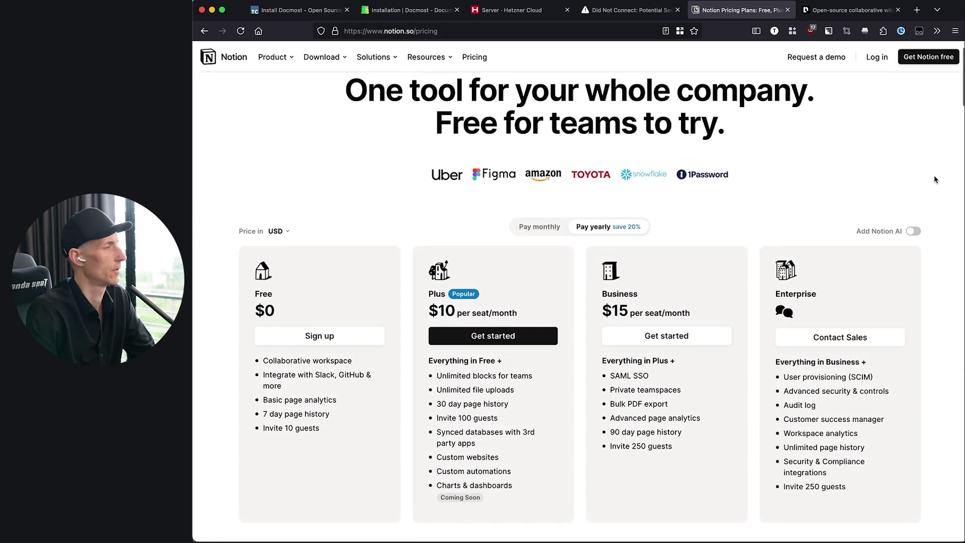
pyautogui.scroll(-2, 935, 178)
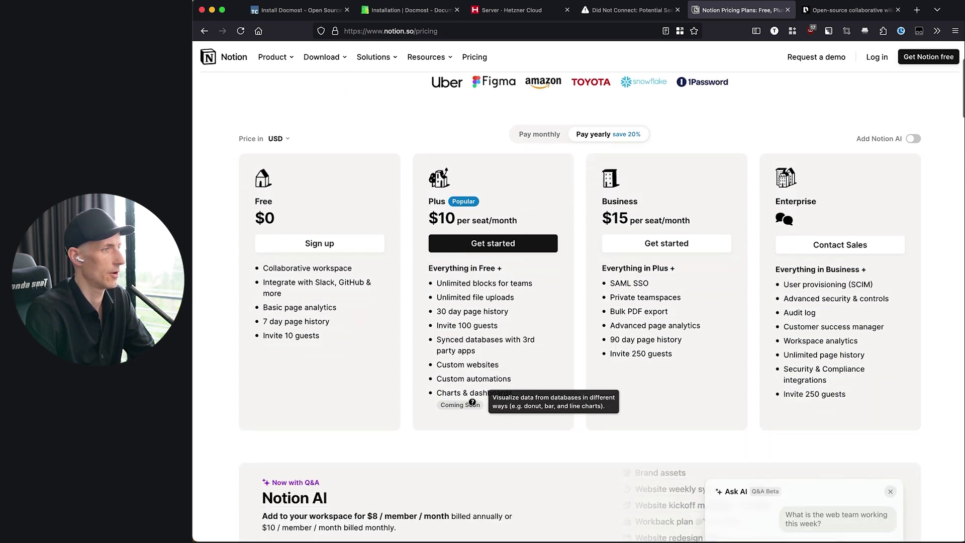
pyautogui.moveTo(685, 288)
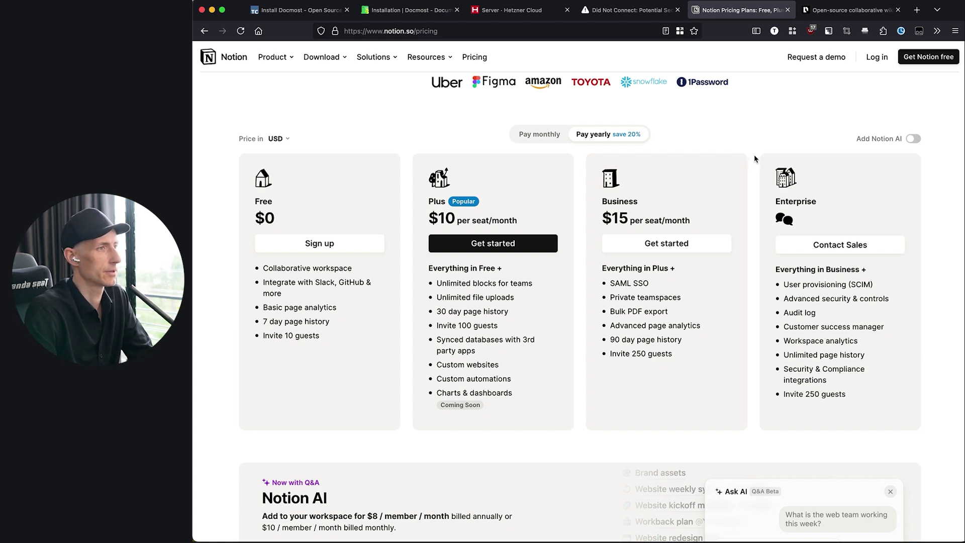
pyautogui.scroll(-3, 755, 159)
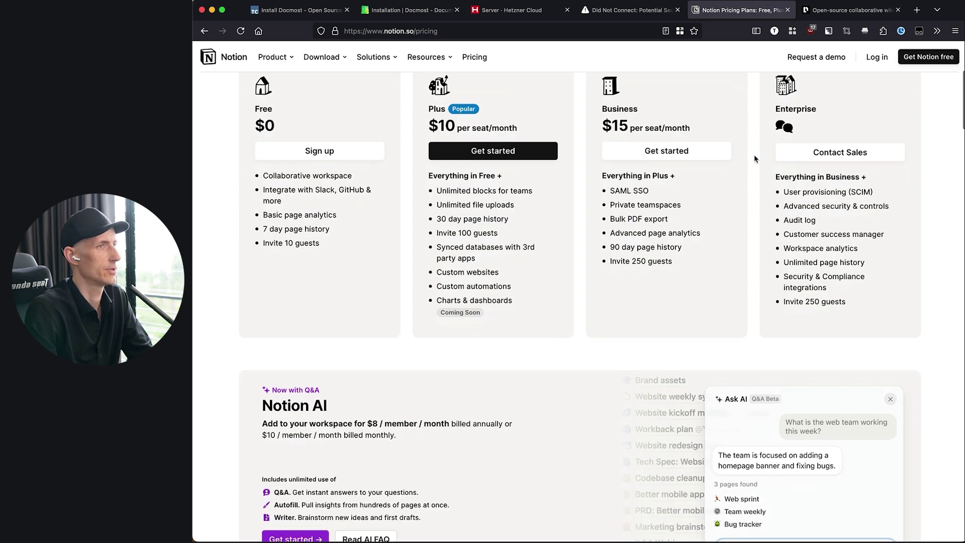
pyautogui.scroll(-1, 754, 159)
pyautogui.scroll(6, 744, 160)
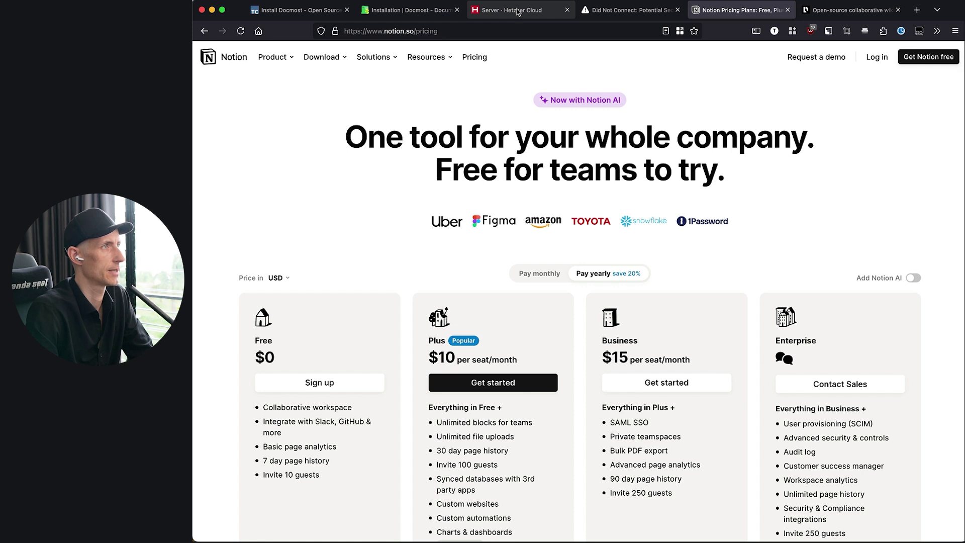
pyautogui.click(518, 12)
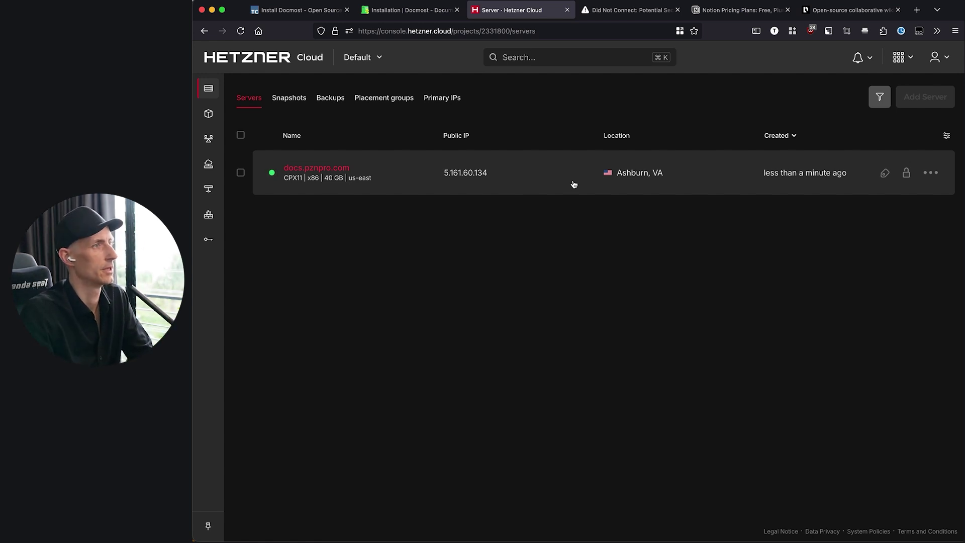
# - Revisit the failing docs.pznpro.com page, then return to the Install Docmost tutorial
pyautogui.click(632, 11)
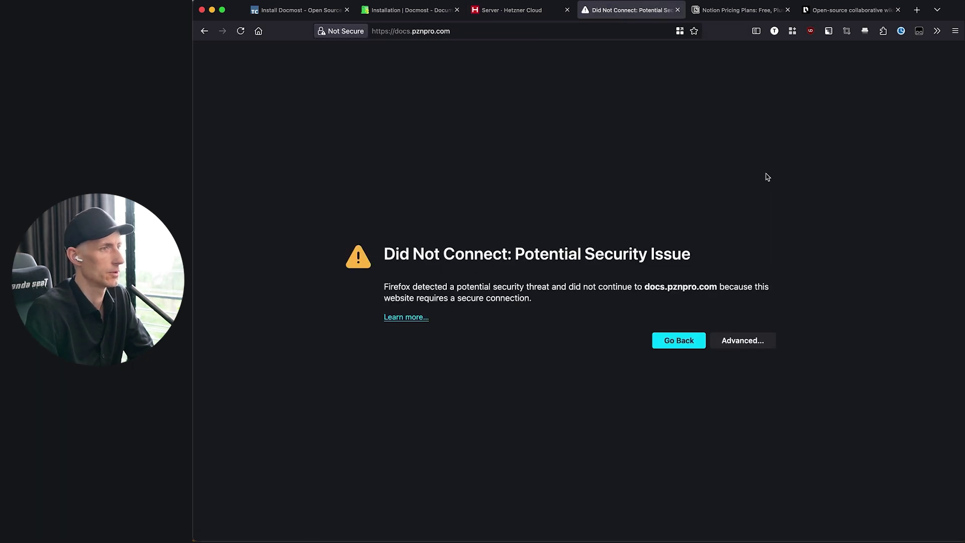
pyautogui.press('super+1')
pyautogui.scroll(3, 295, 345)
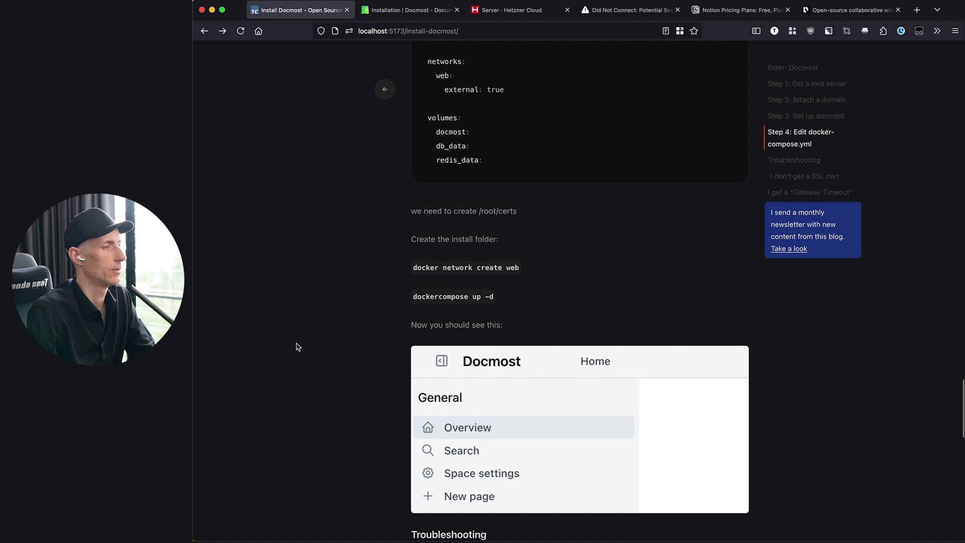
pyautogui.scroll(-3, 297, 347)
# - Highlight the traefik service's 8080:8080 port mapping in the tutorial's compose example
pyautogui.scroll(-1, 296, 346)
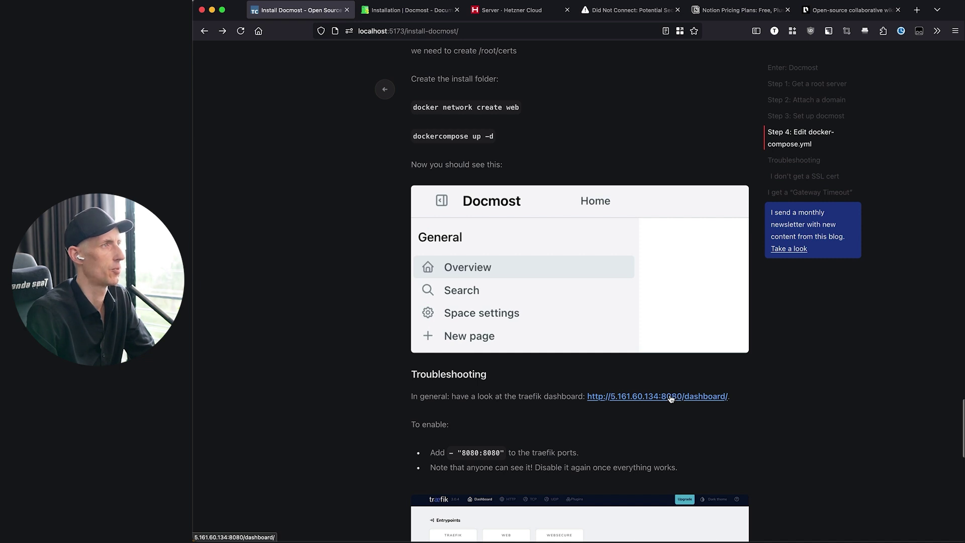
pyautogui.scroll(10, 671, 399)
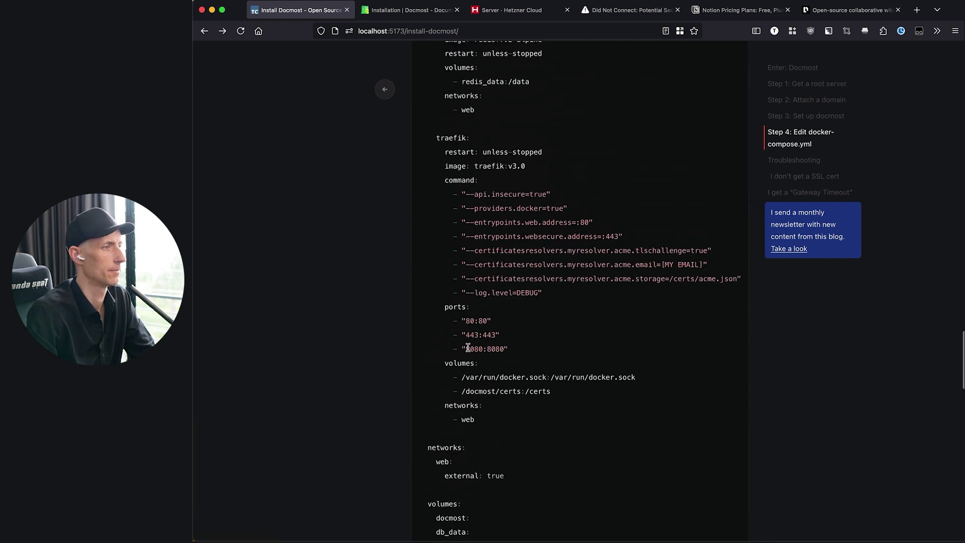
pyautogui.moveTo(459, 348); pyautogui.dragTo(541, 352)
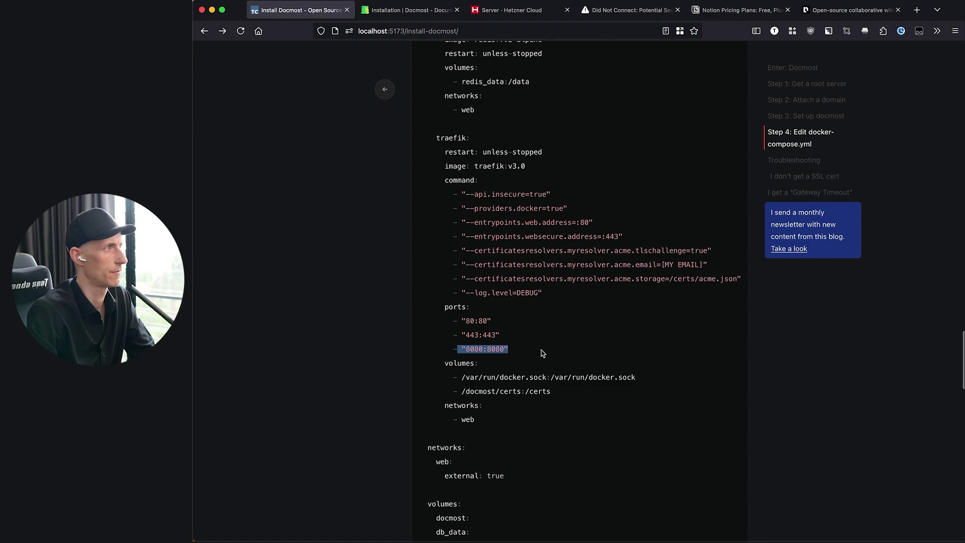
pyautogui.scroll(-10, 542, 353)
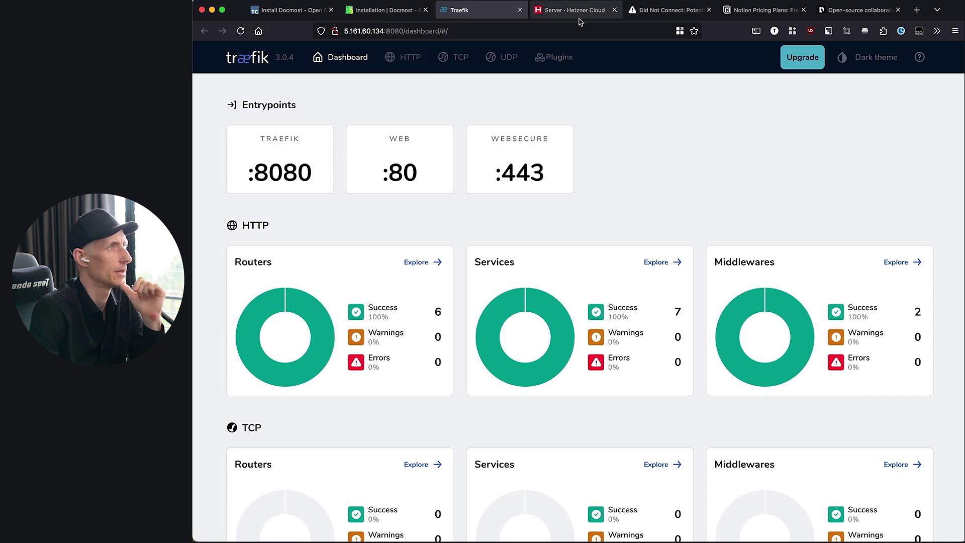
# - Confirm all six Traefik HTTP routers succeed, then reload docs.pznpro.com to Docmost's Create workspace page
pyautogui.moveTo(577, 11); pyautogui.dragTo(498, 11)
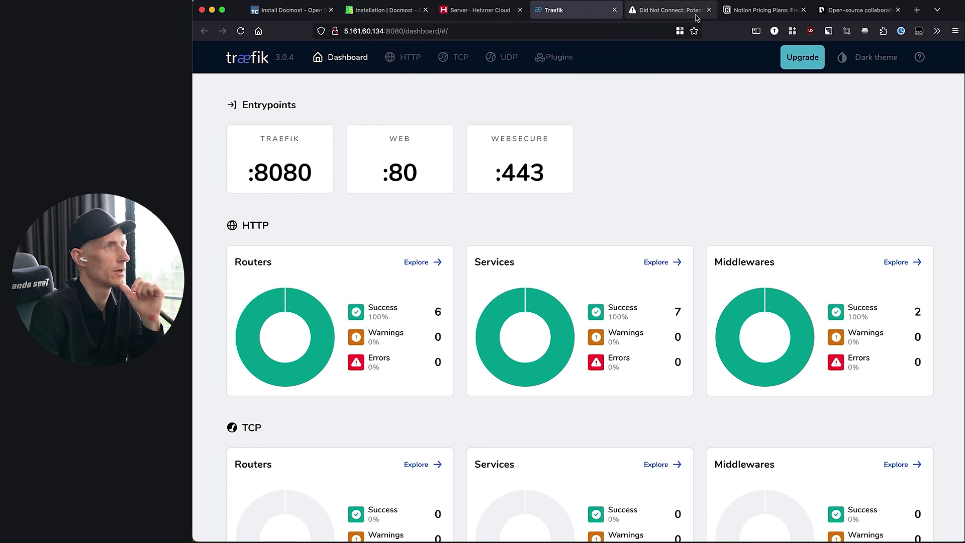
pyautogui.click(651, 12)
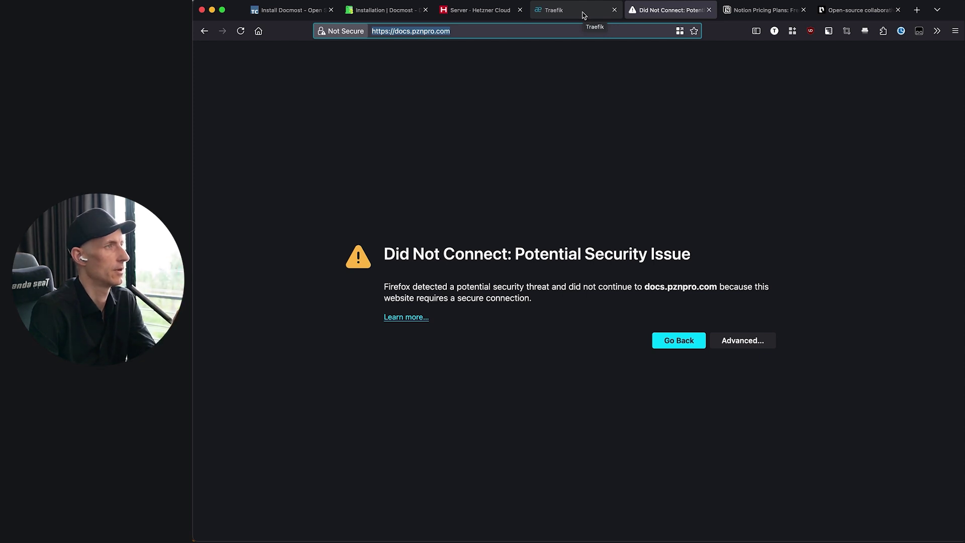
pyautogui.click(583, 15)
pyautogui.click(416, 262)
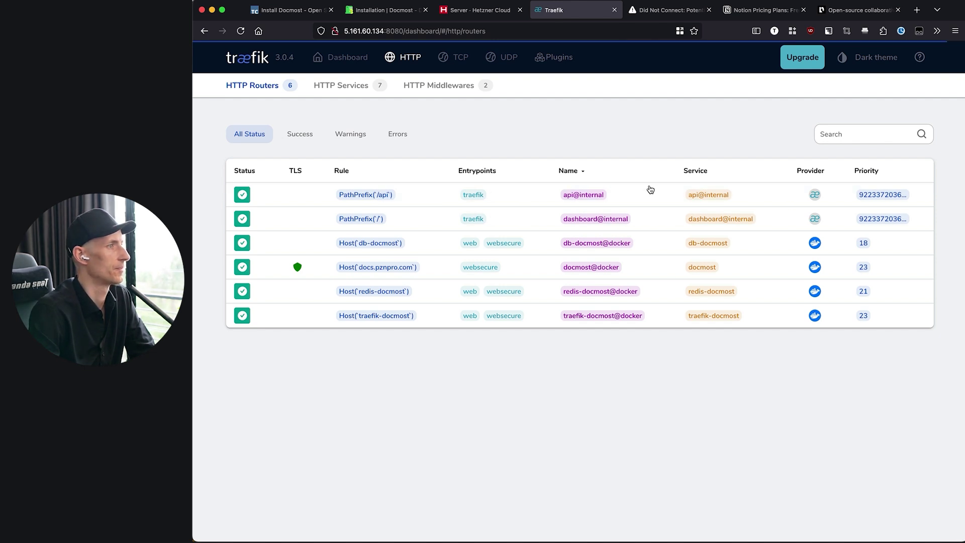
pyautogui.click(674, 12)
pyautogui.press('Return')
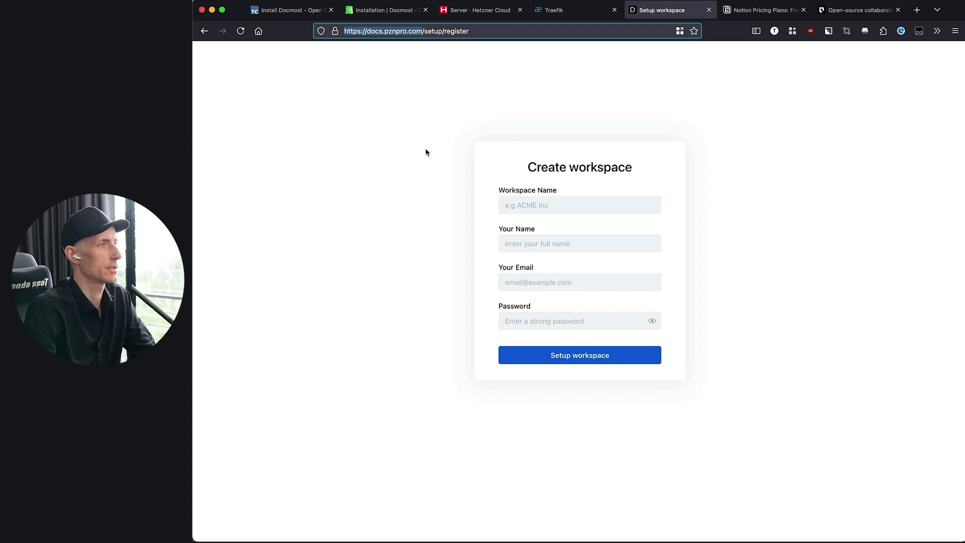
# - Enter the workspace name, the user's full name and e-mail address in the Create workspace form
pyautogui.click(577, 205)
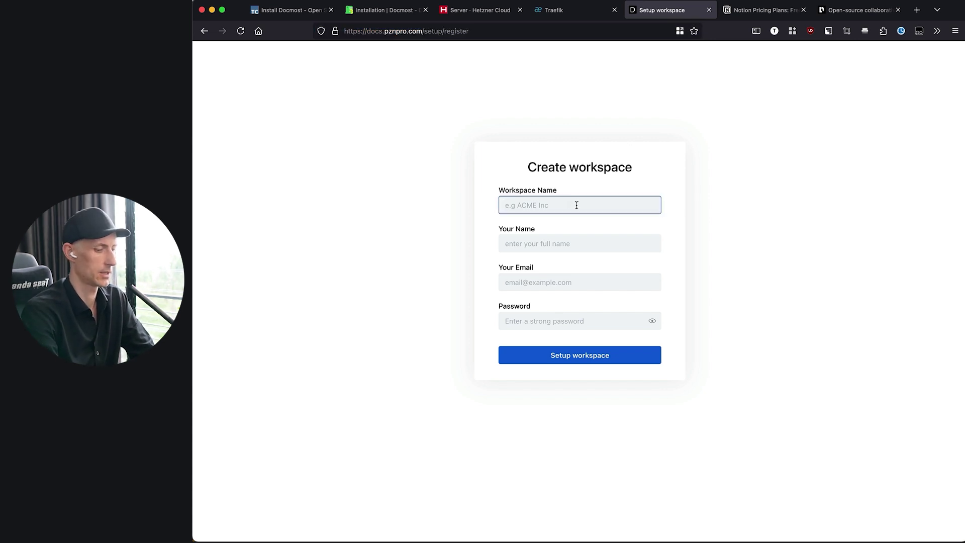
pyautogui.write('Till Carlos Blog and YouTube')
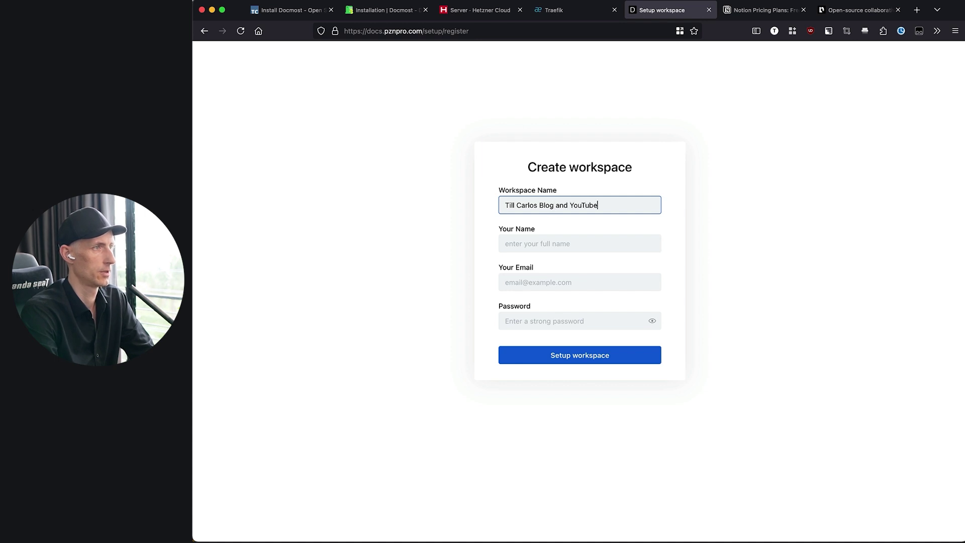
pyautogui.press('Tab')
pyautogui.write('TillC')
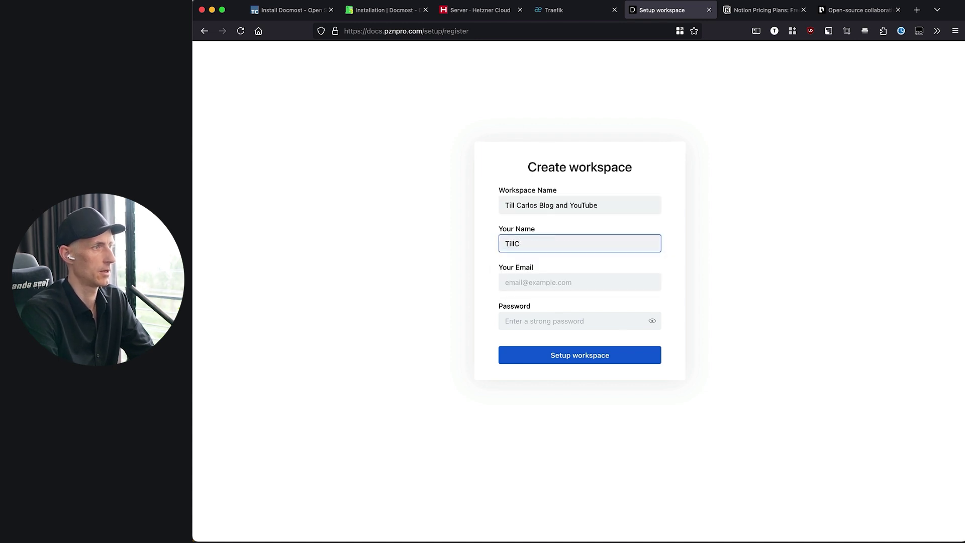
pyautogui.press('BackSpace')
pyautogui.write('Carlos')
pyautogui.press('Tab')
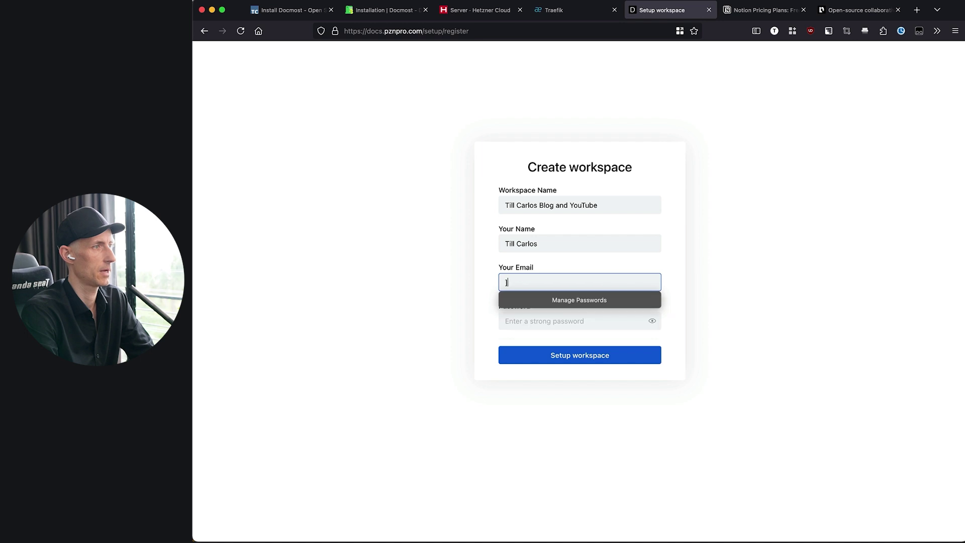
# - Fill in a Firefox-generated secure password and set up the workspace
pyautogui.press('Tab')
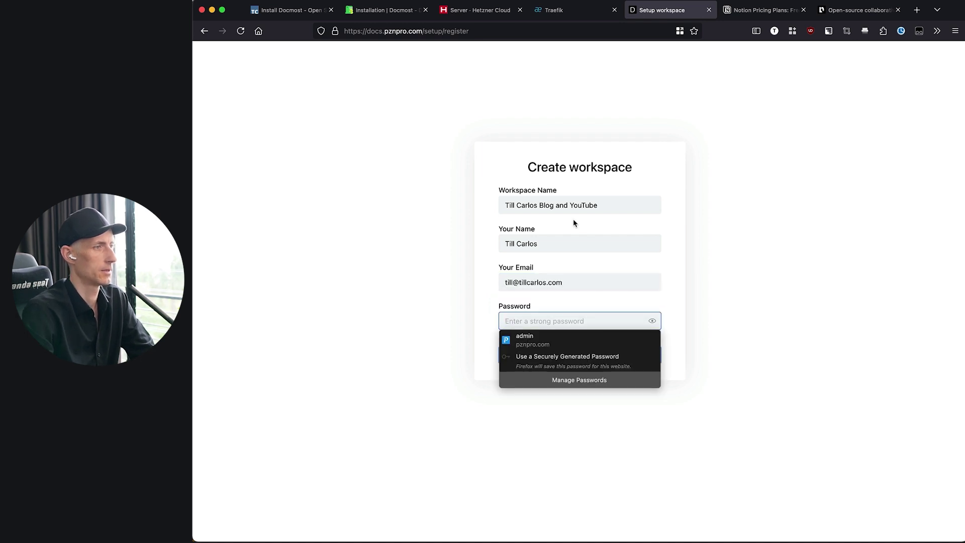
pyautogui.tripleClick(547, 281)
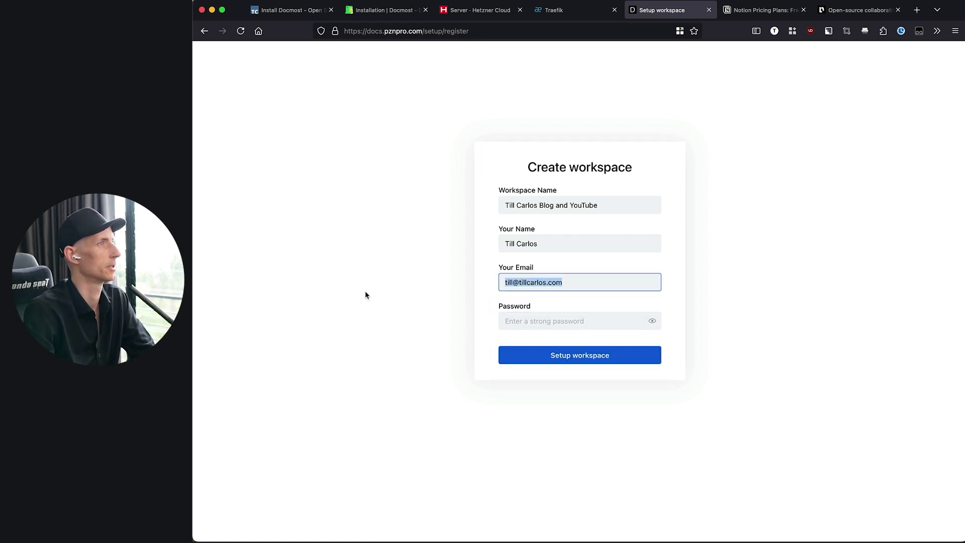
pyautogui.click(544, 326)
pyautogui.click(563, 356)
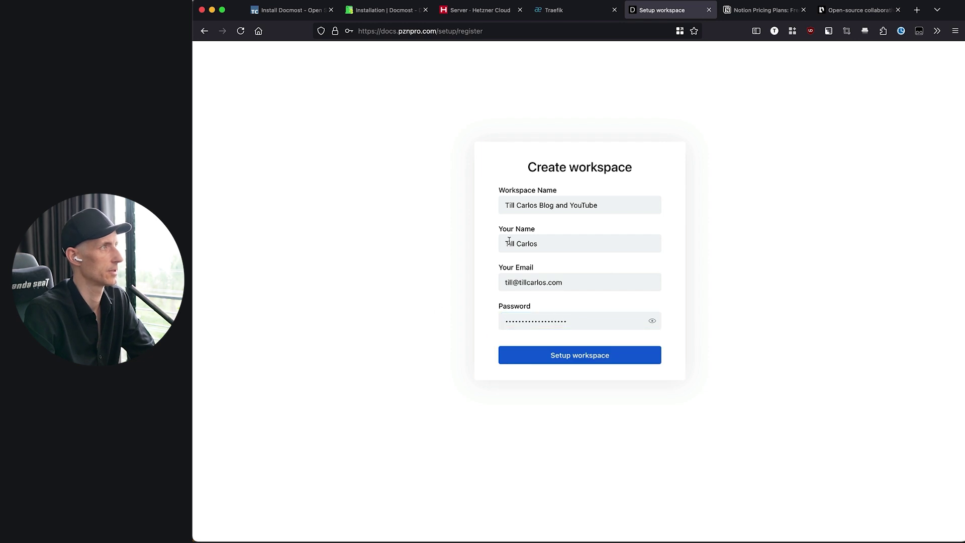
pyautogui.click(529, 361)
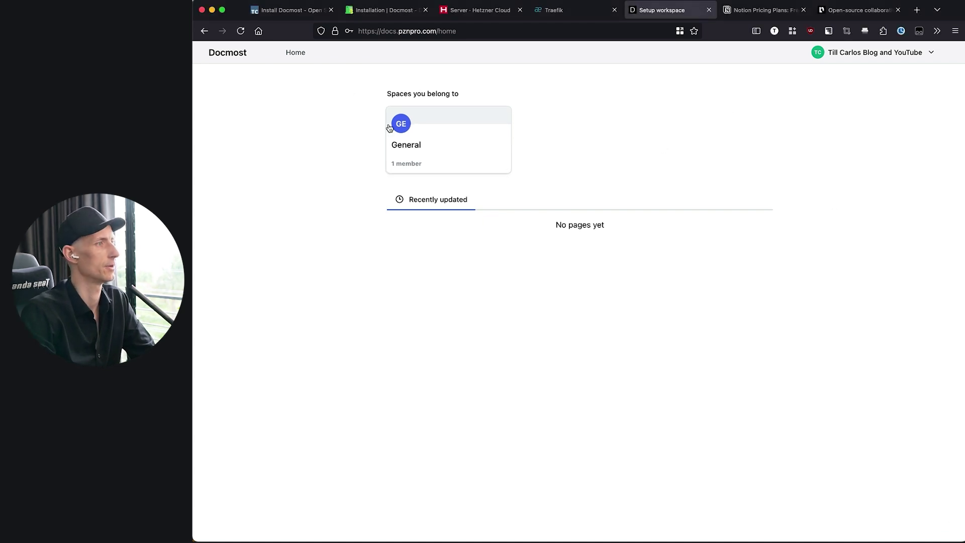
# - Create a new page titled 'Root Page / Welcome' in the General space
pyautogui.click(403, 150)
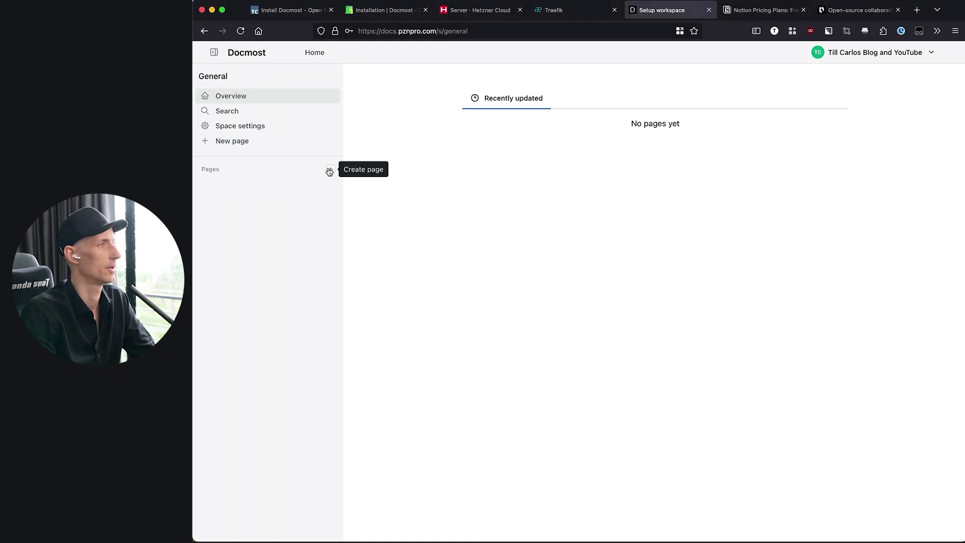
pyautogui.click(330, 169)
pyautogui.write('R')
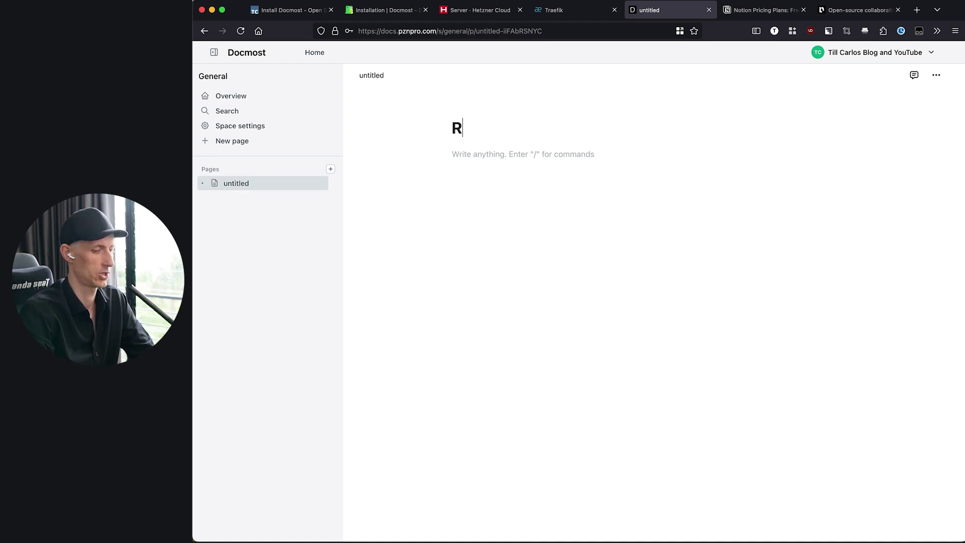
pyautogui.write('oot Page / Welcome')
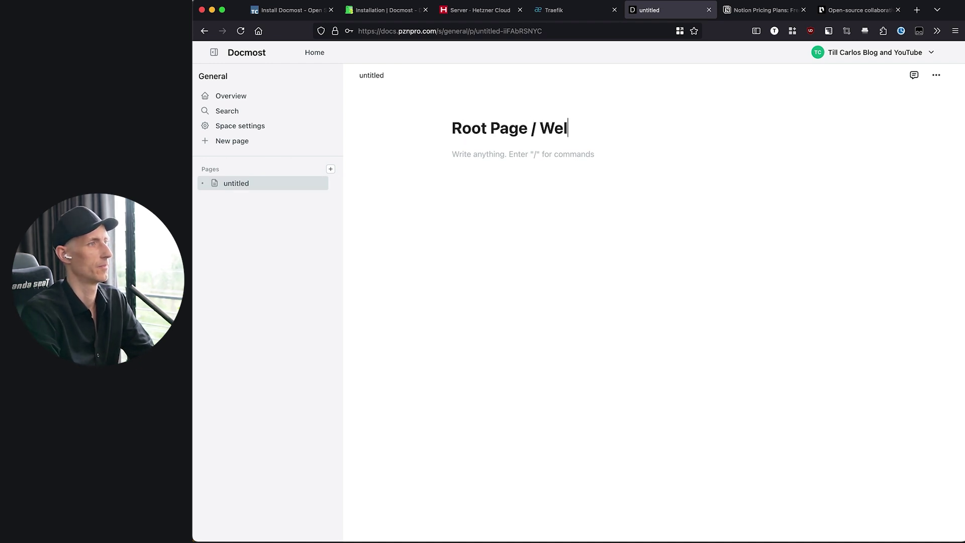
pyautogui.press('Return')
pyautogui.press('Return')
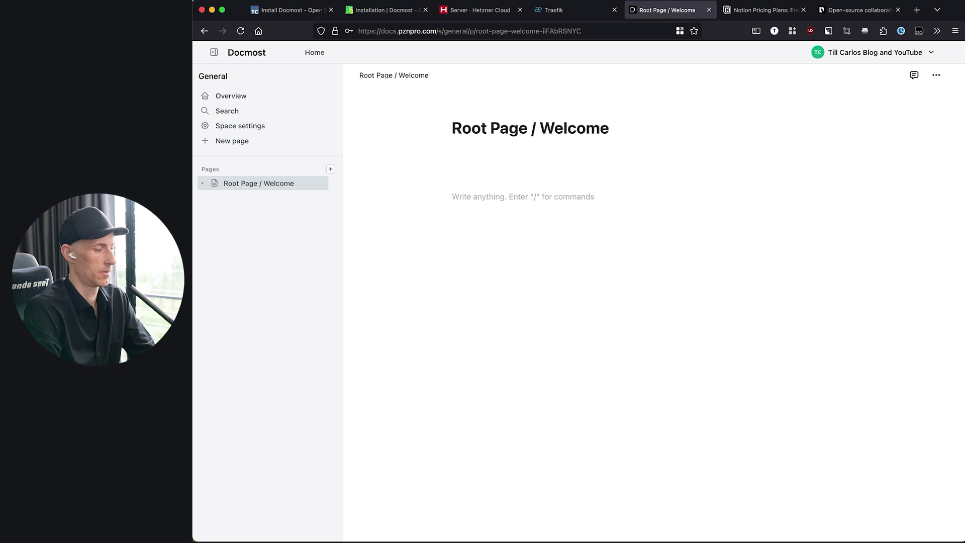
# - Write 'In this space I will document' with bullets 1on1 meetings, Idea logs and Decision Logs
pyautogui.write('In this spa')
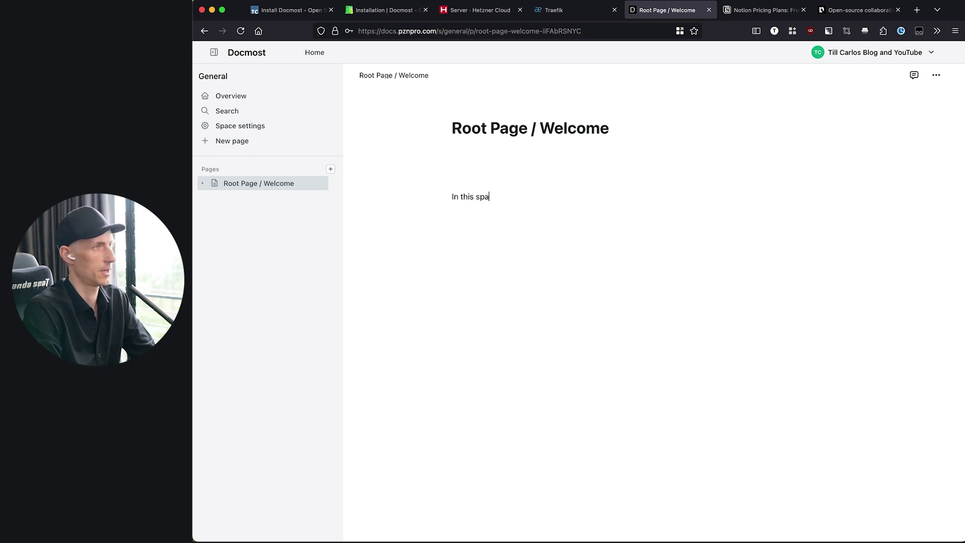
pyautogui.write('ce I will document')
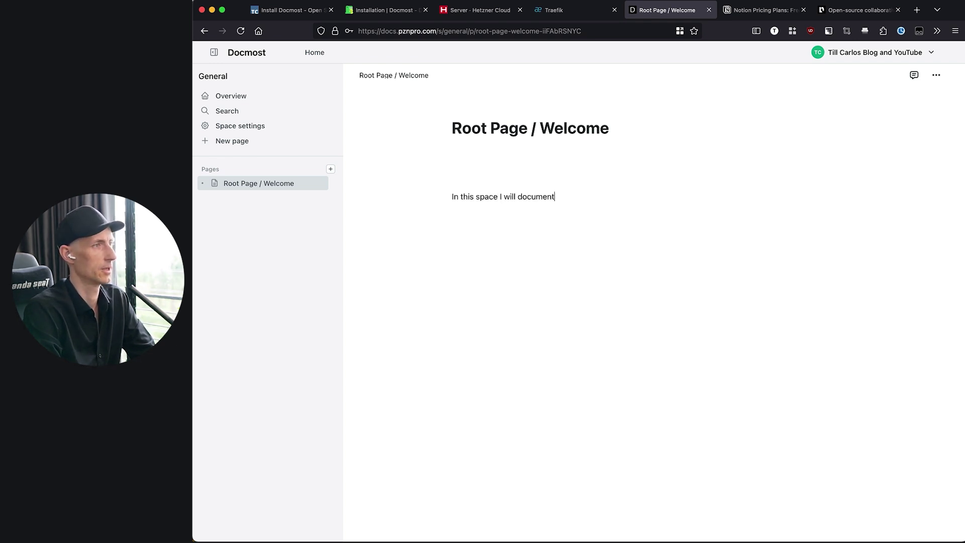
pyautogui.press('Return')
pyautogui.write('- 1on1 ')
pyautogui.write('meeti')
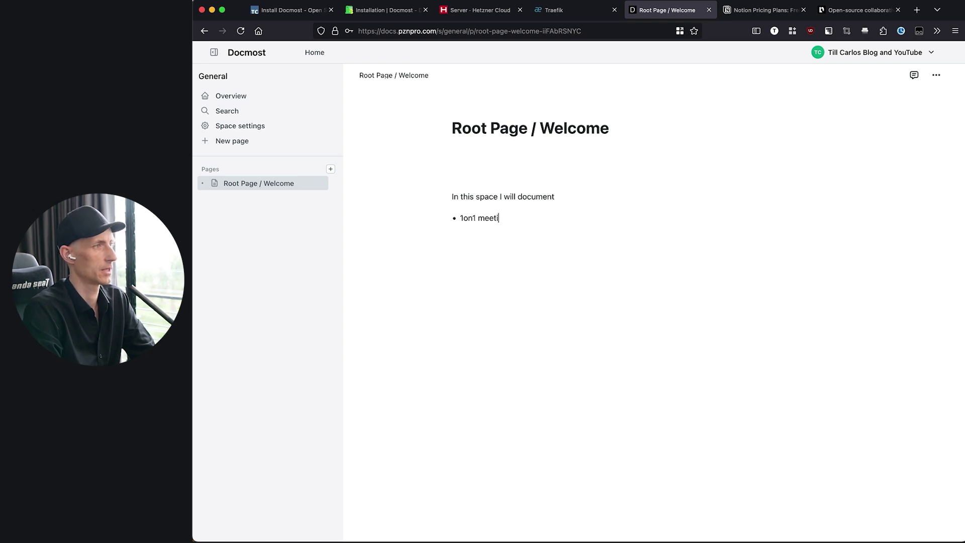
pyautogui.write('ngs')
pyautogui.press('Return')
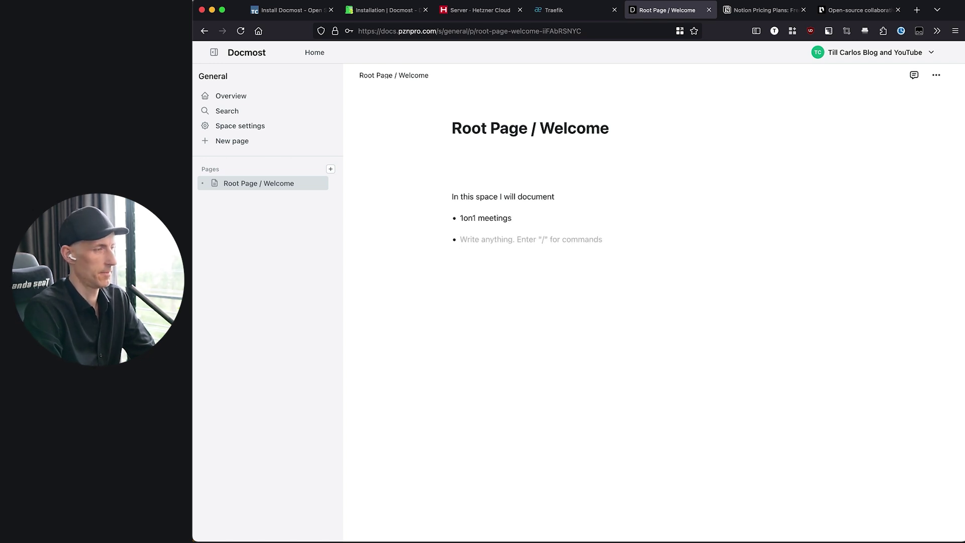
pyautogui.write('Idea logs')
pyautogui.press('Return')
pyautogui.write('S')
pyautogui.press('BackSpace')
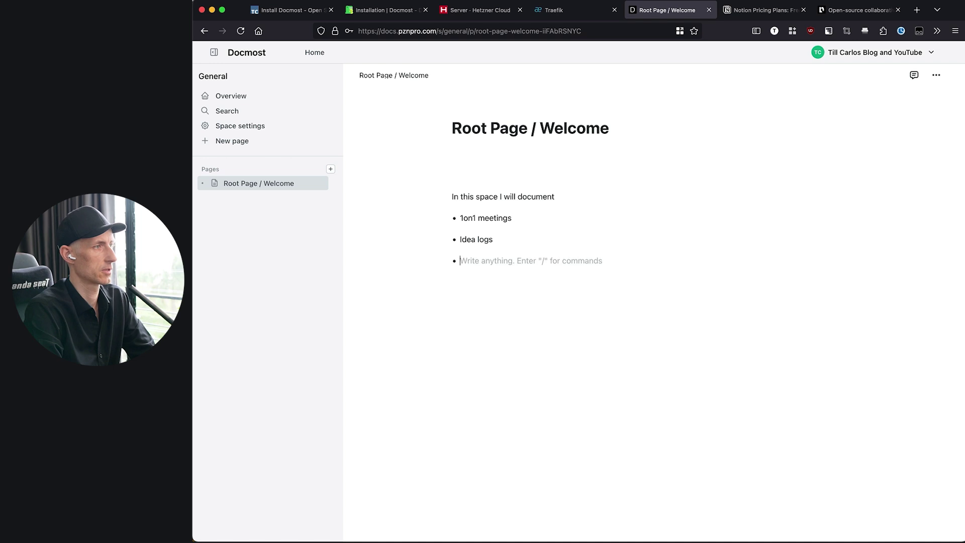
pyautogui.write('Dece')
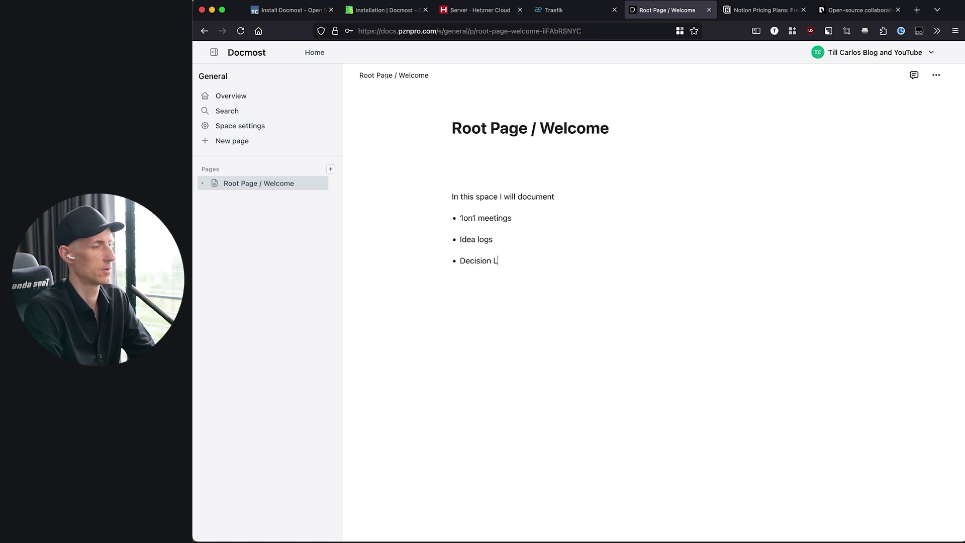
pyautogui.press('Return')
pyautogui.press('Return')
pyautogui.press('Return')
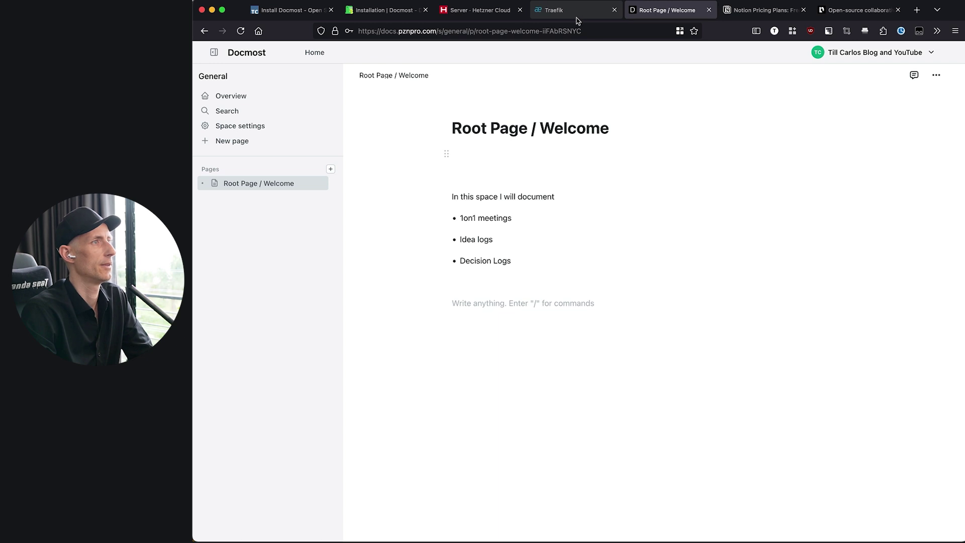
# - Review the SMTP settings on Docmost's Configuration docs page and move the Welcome tab to third position
pyautogui.click(385, 15)
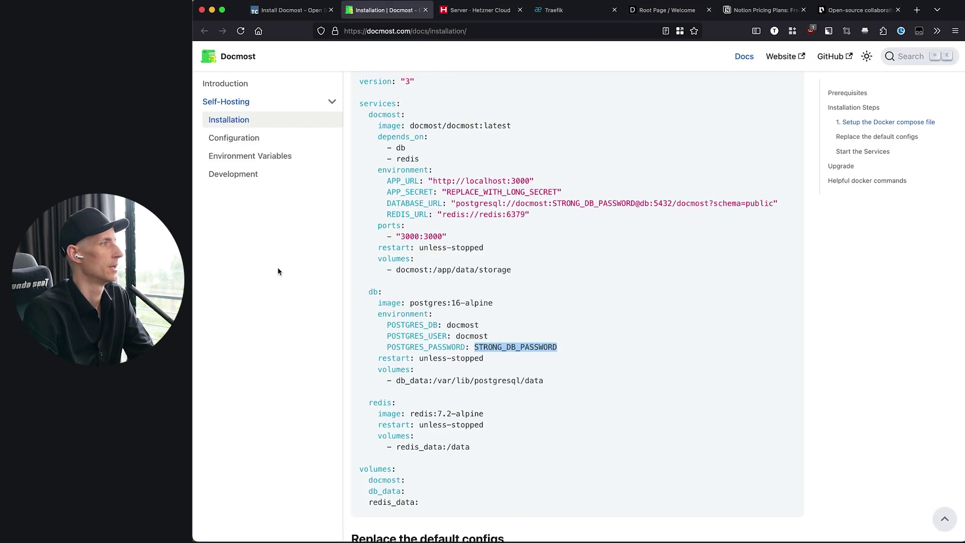
pyautogui.click(229, 137)
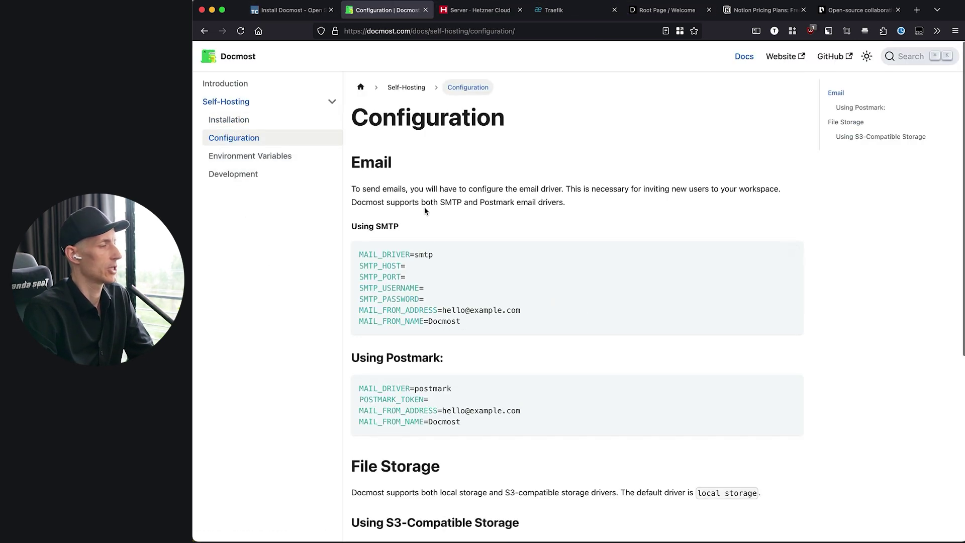
pyautogui.moveTo(360, 252); pyautogui.dragTo(405, 305)
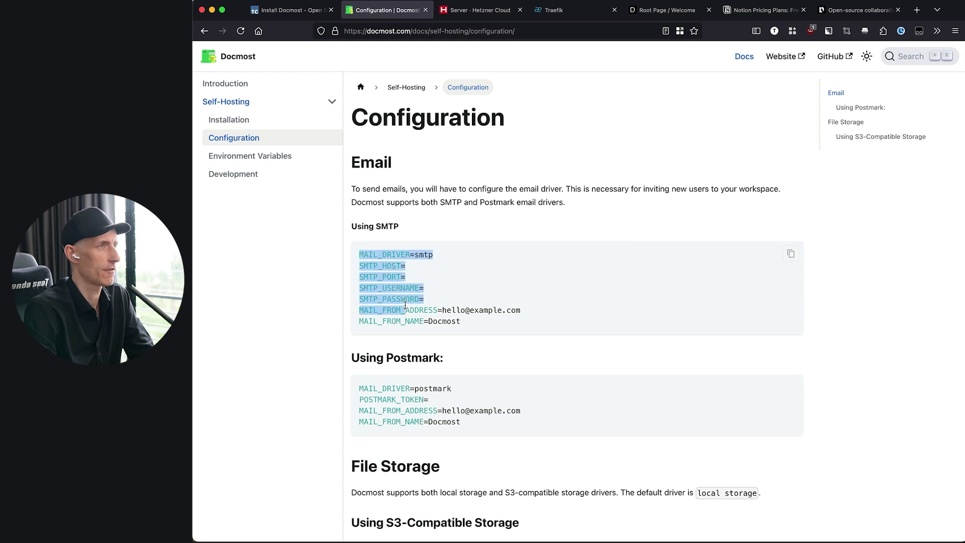
pyautogui.moveTo(670, 11); pyautogui.dragTo(480, 10)
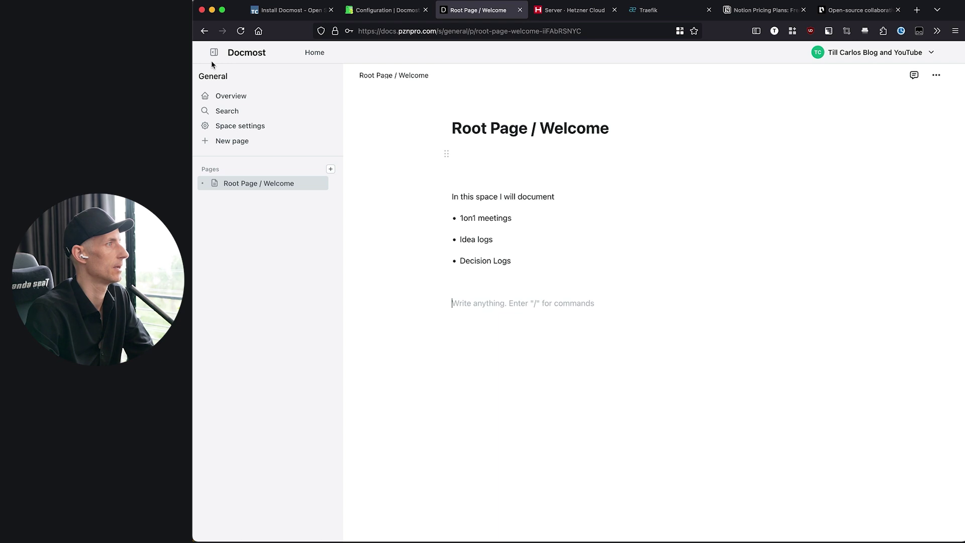
pyautogui.click(929, 55)
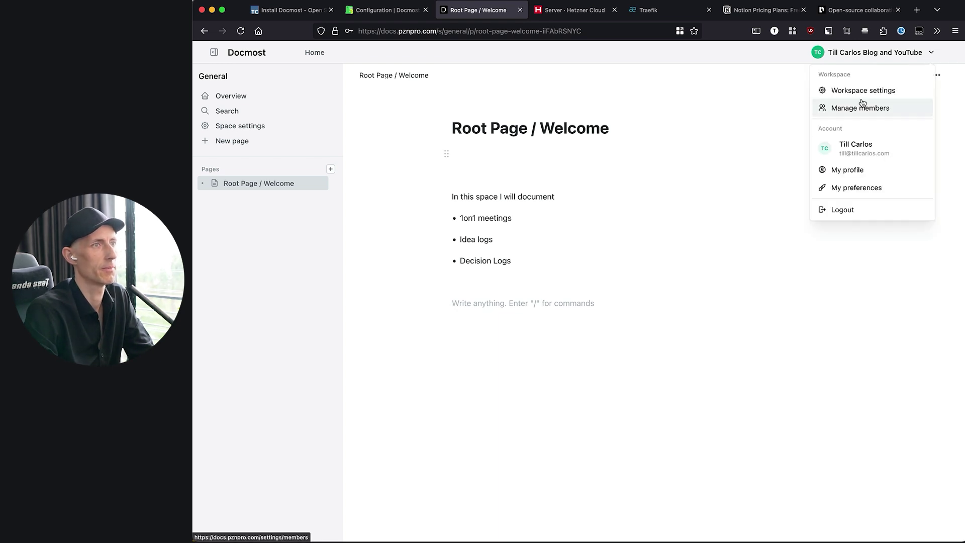
# - Look at the Invite members form under Manage members in Docmost
pyautogui.click(857, 109)
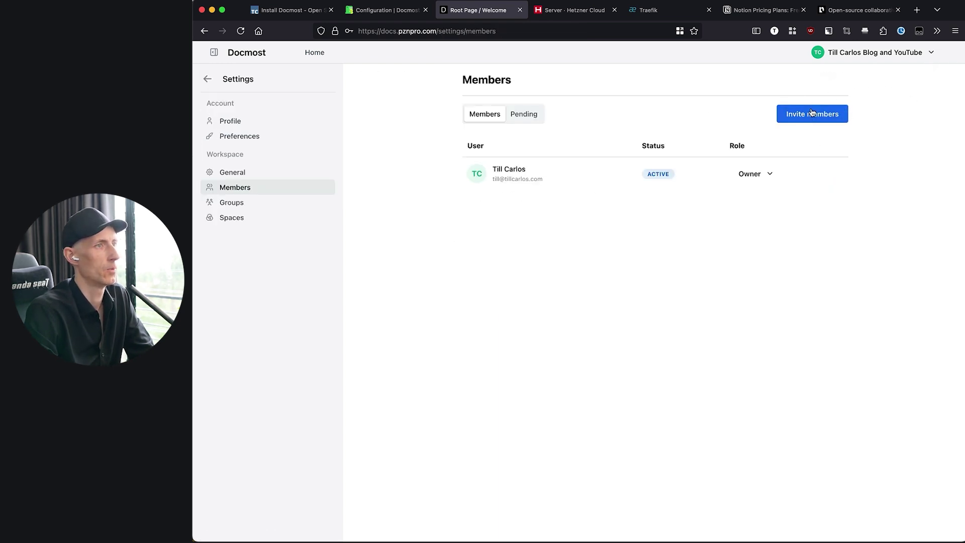
pyautogui.click(809, 114)
pyautogui.click(520, 261)
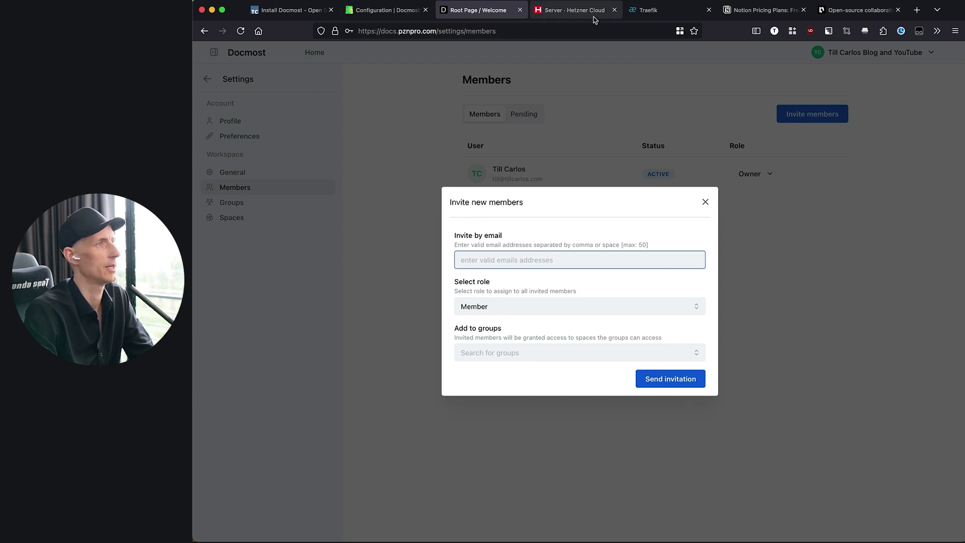
# - Copy the SMTP settings block, through MAIL_FROM_NAME, from the Configuration docs
pyautogui.click(400, 11)
pyautogui.click(353, 263)
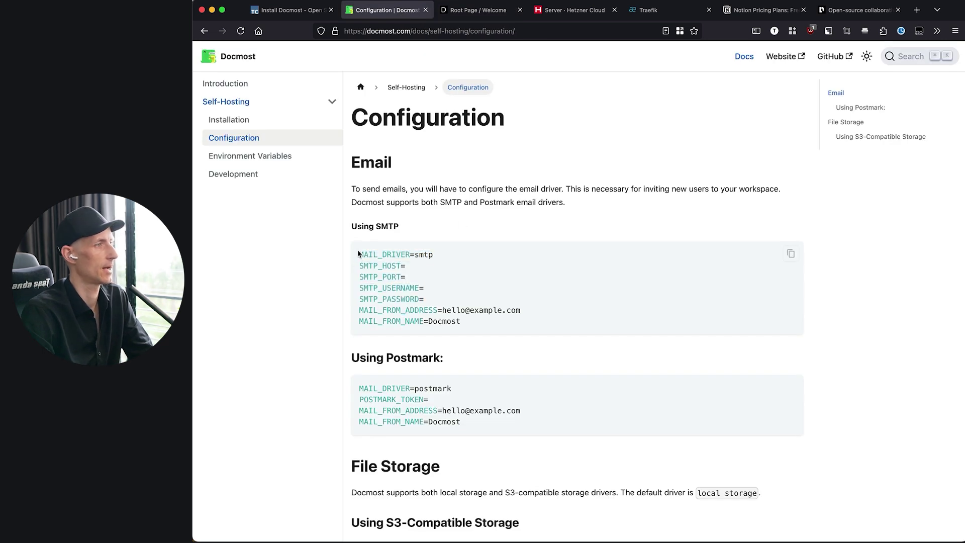
pyautogui.moveTo(359, 255); pyautogui.dragTo(433, 306)
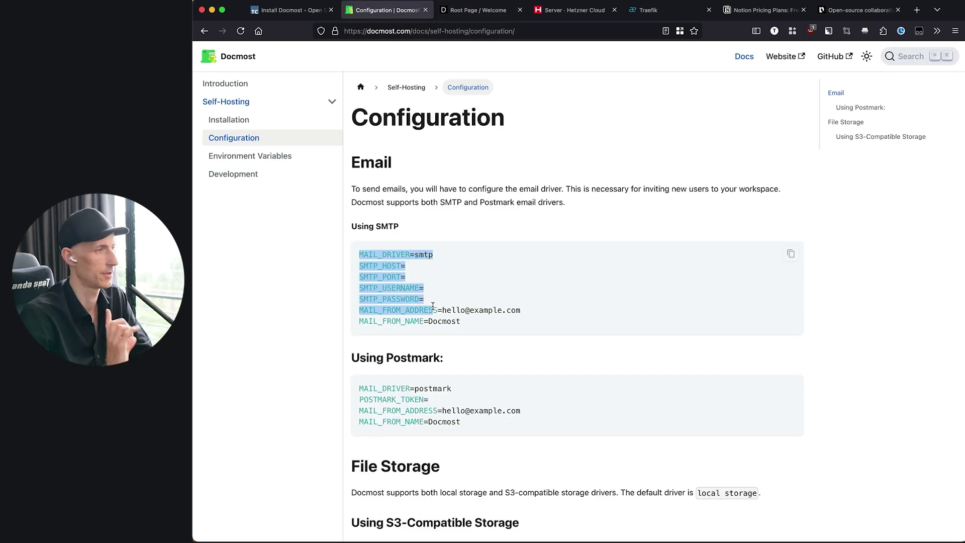
pyautogui.click(439, 308)
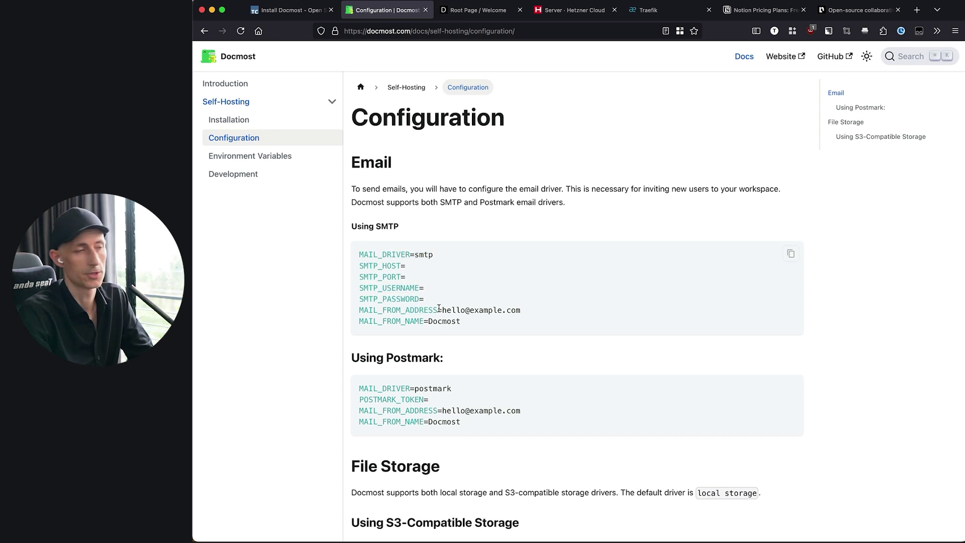
pyautogui.moveTo(360, 254); pyautogui.dragTo(423, 321)
pyautogui.click(443, 320)
pyautogui.press('super+a')
pyautogui.click(374, 263)
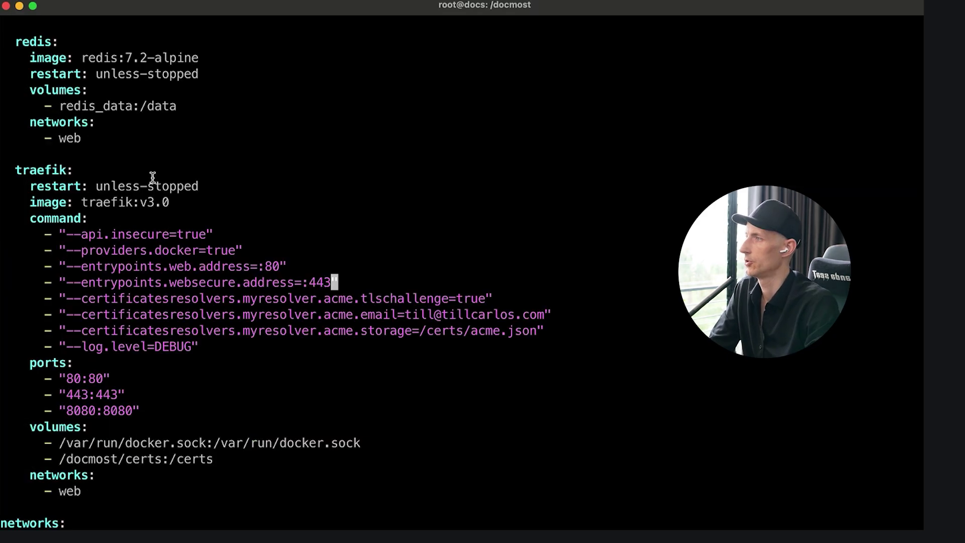
# - Paste the SMTP mail settings on a new line below REDIS_URL in docker-compose.yml
pyautogui.press('Up')
pyautogui.press('Up')
pyautogui.press('Up')
pyautogui.press('pageup')
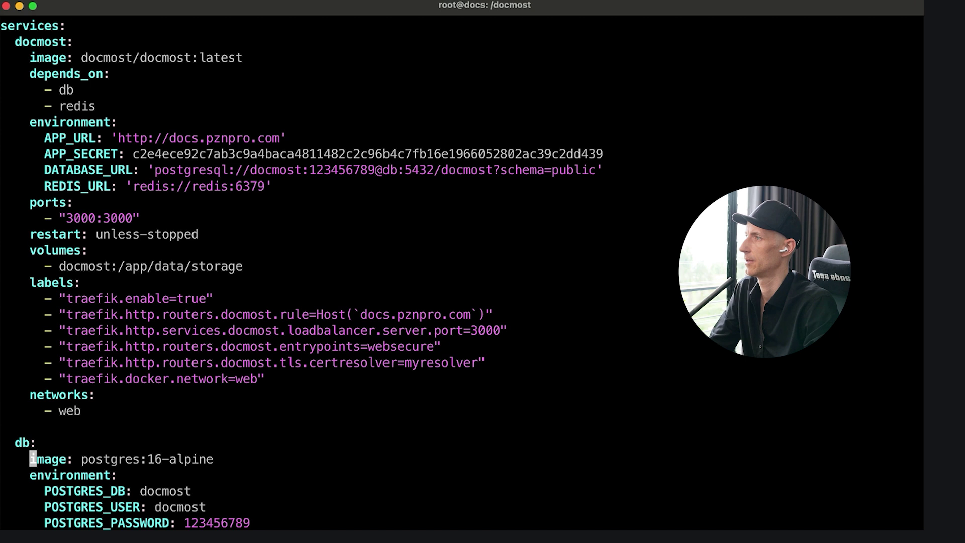
pyautogui.press('Down')
pyautogui.press('Up')
pyautogui.press('Up')
pyautogui.press('Up')
pyautogui.press('Up')
pyautogui.press('Up')
pyautogui.press('Up')
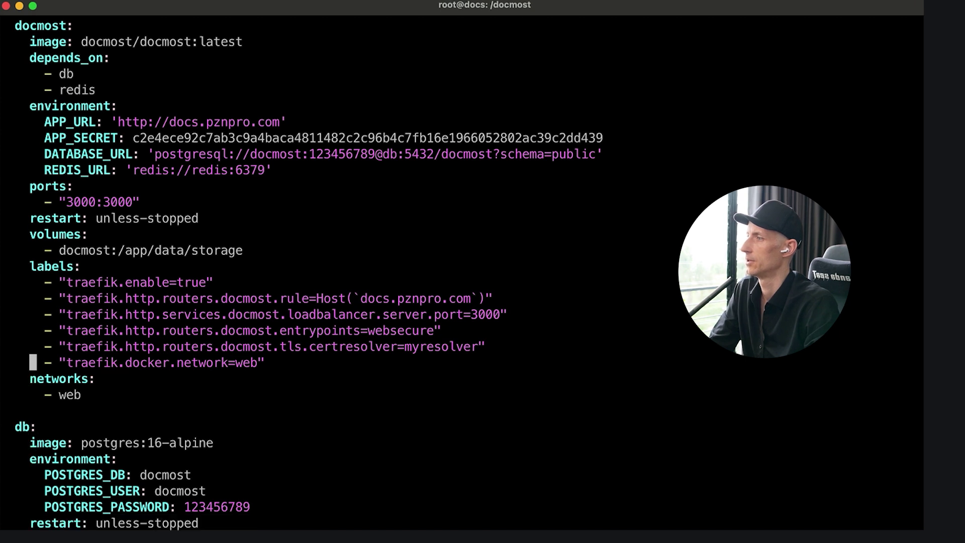
pyautogui.press('Up')
pyautogui.press('Up')
pyautogui.press('Up')
pyautogui.press('Up')
pyautogui.press('Up')
pyautogui.press('Up')
pyautogui.press('Up')
pyautogui.press('Up')
pyautogui.press('Up')
pyautogui.press('Up')
pyautogui.press('Up')
pyautogui.press('Up')
pyautogui.press('Up')
pyautogui.press('Up')
pyautogui.press('Down')
pyautogui.press('Down')
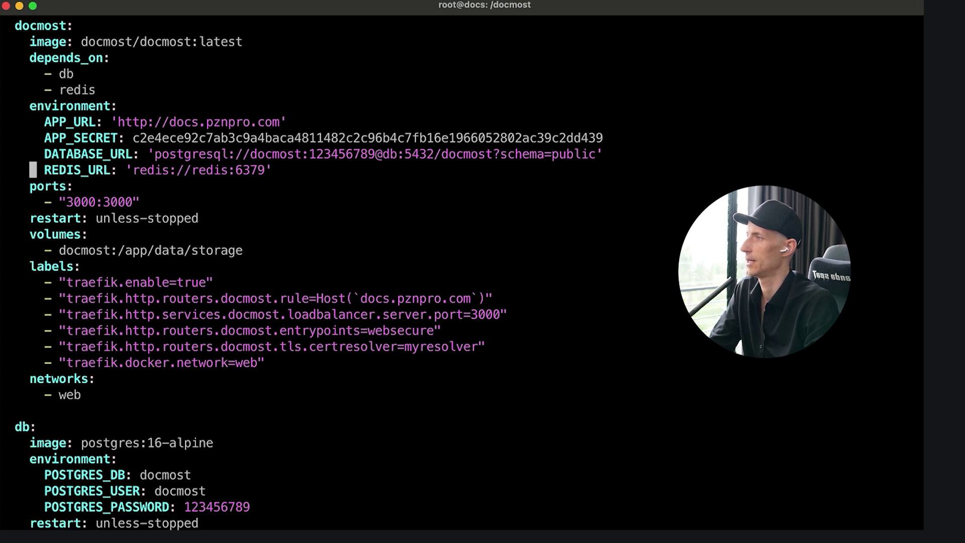
pyautogui.press('Down')
pyautogui.press('Up')
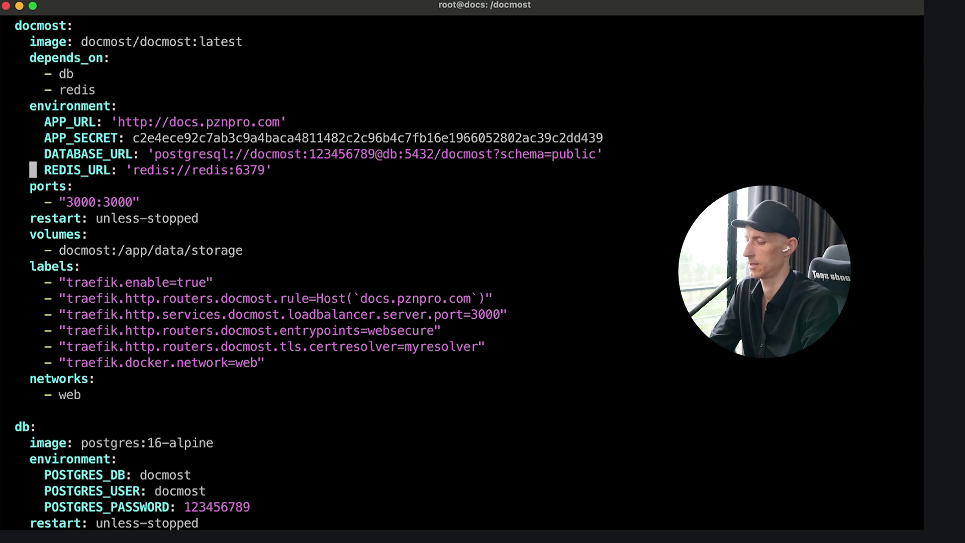
pyautogui.press('o')
pyautogui.press('super+v')
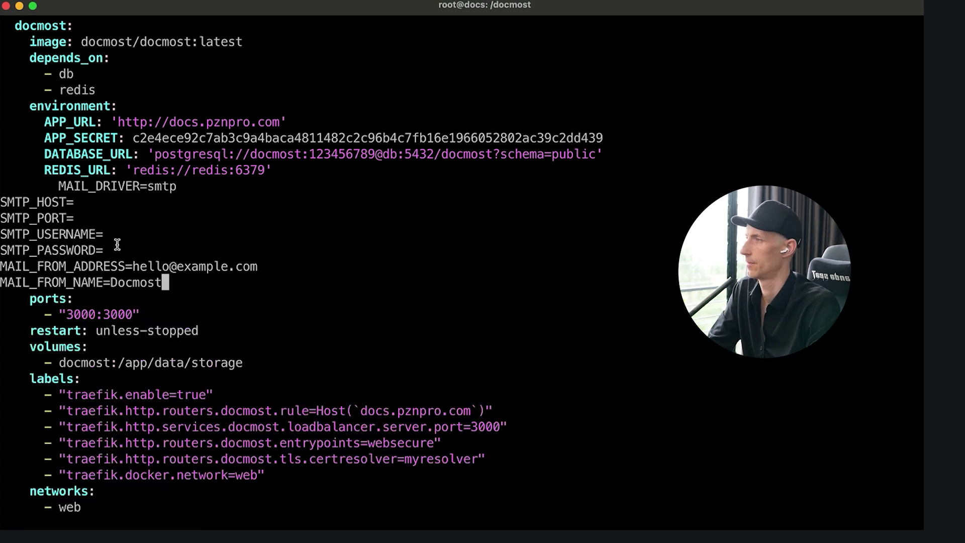
pyautogui.press('Up')
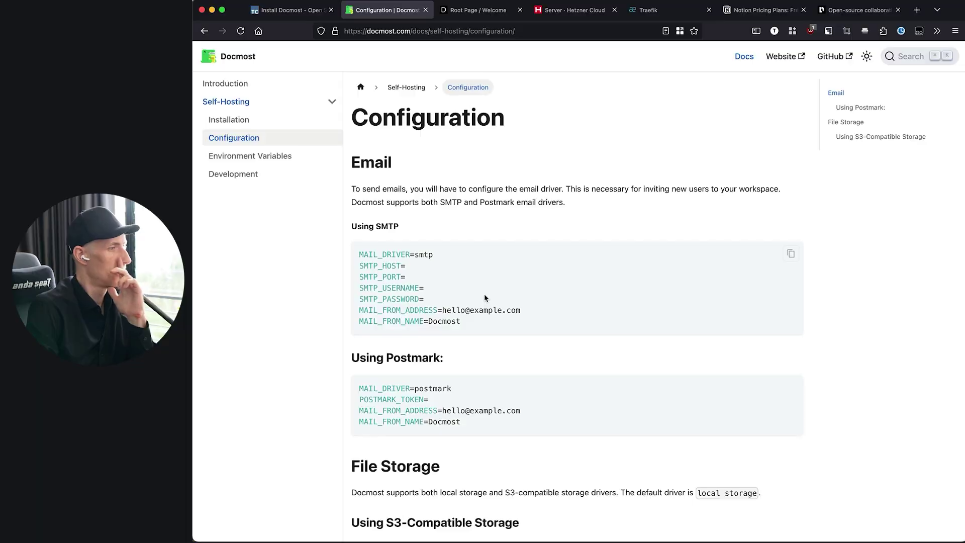
# - Close the invite dialog and open the Root Page / Welcome page in the General space
pyautogui.scroll(-3, 509, 364)
pyautogui.moveTo(381, 370); pyautogui.dragTo(508, 371)
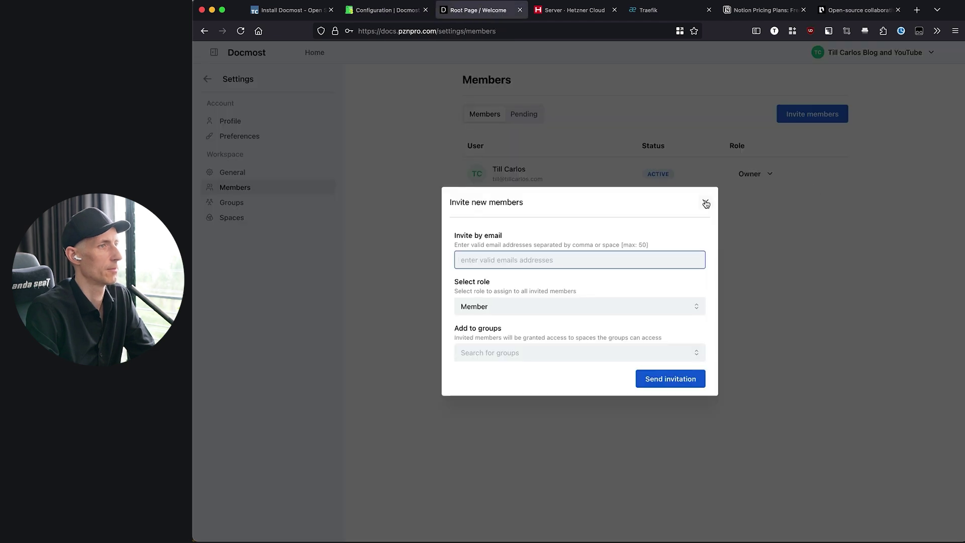
pyautogui.click(706, 203)
pyautogui.click(225, 76)
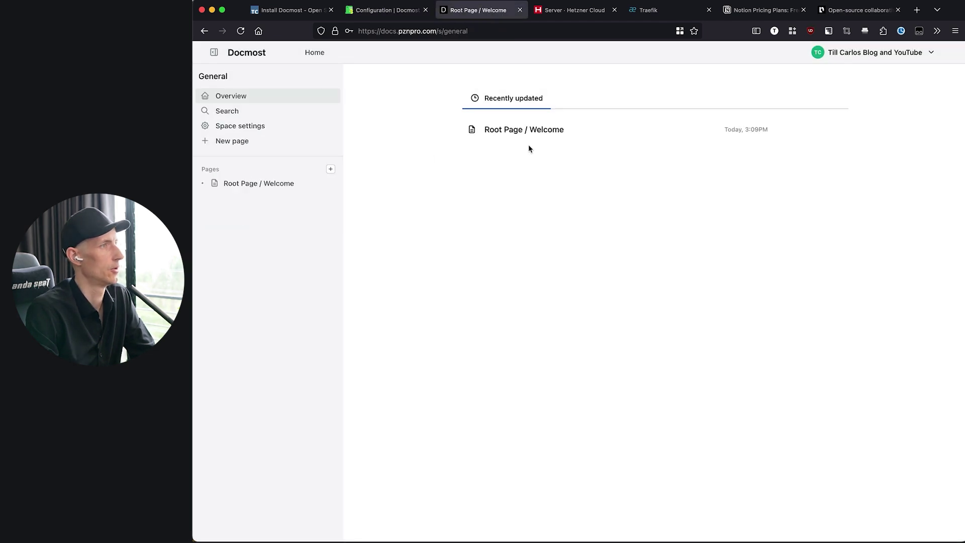
pyautogui.click(525, 131)
# - Drop a screenshot image onto a new line below the Decision Logs bullet
pyautogui.click(599, 277)
pyautogui.press('Return')
pyautogui.press('Return')
pyautogui.press('Return')
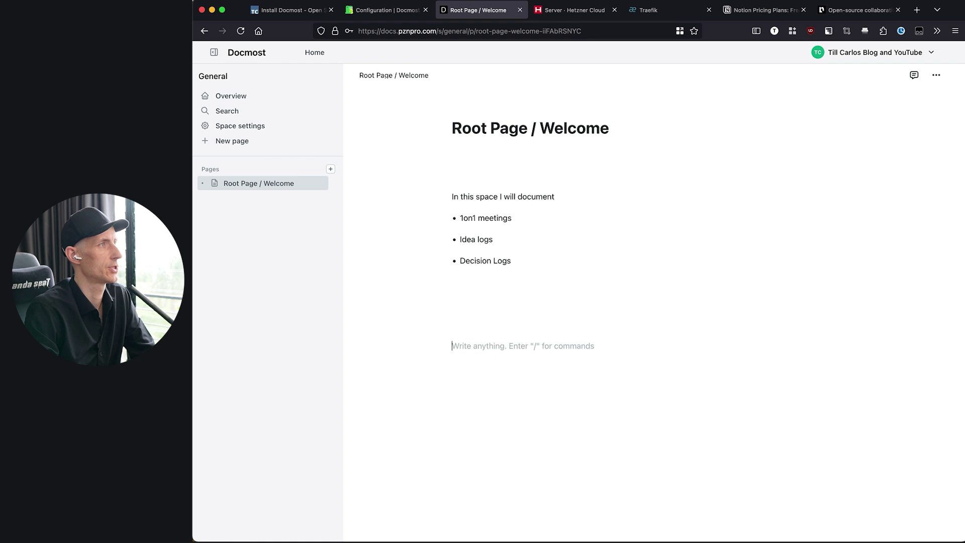
pyautogui.press('BackSpace')
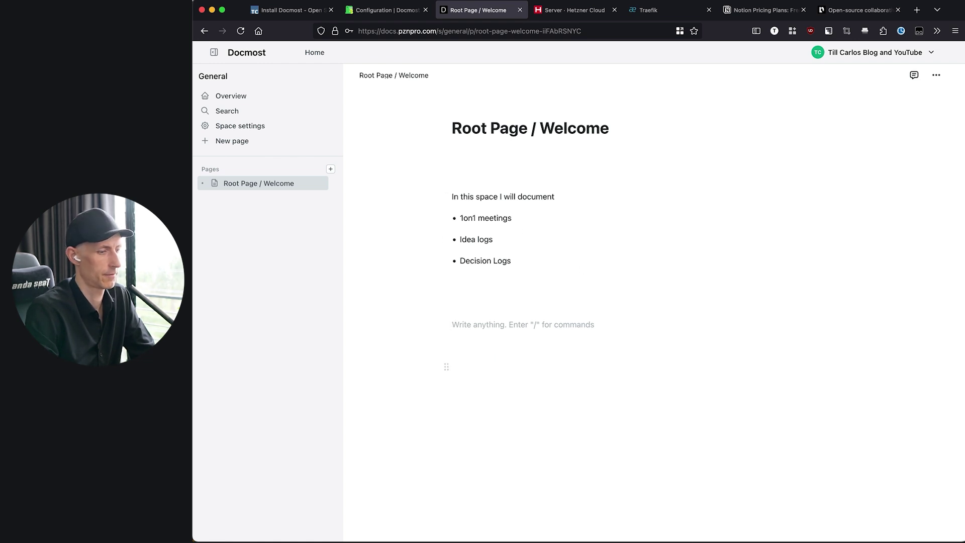
pyautogui.press('super+Tab')
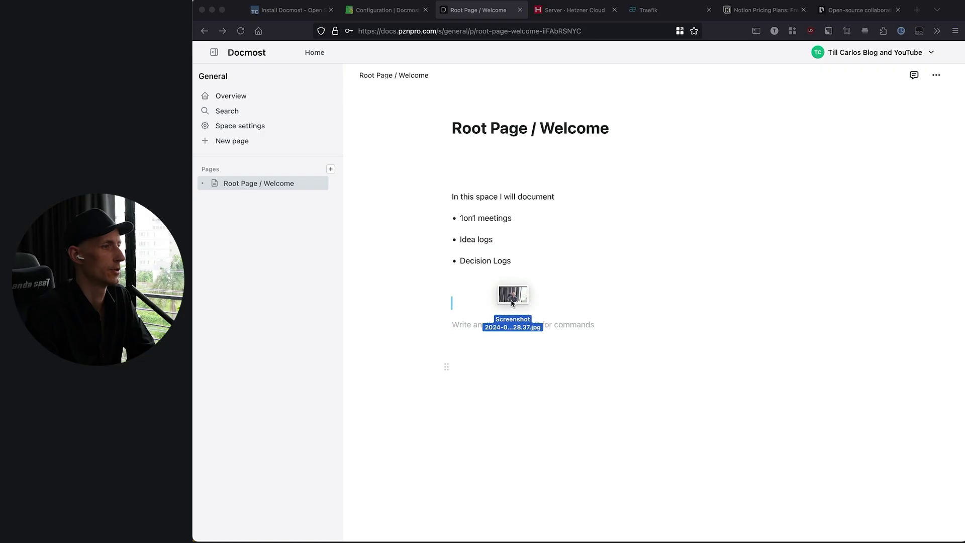
pyautogui.moveTo(513, 300); pyautogui.dragTo(517, 319)
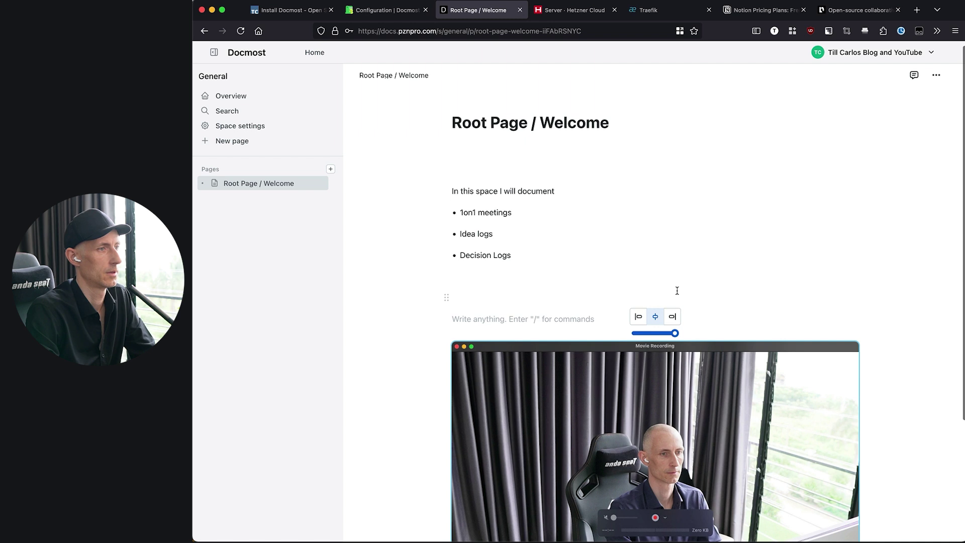
# - Shrink the image to about a quarter width and reload to confirm it persists
pyautogui.moveTo(676, 334)
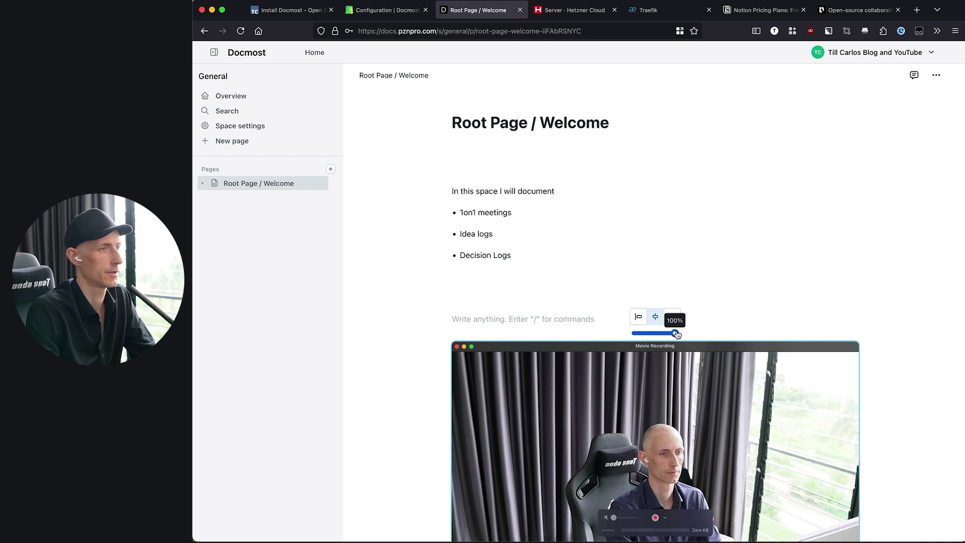
pyautogui.moveTo(676, 334); pyautogui.dragTo(641, 333)
pyautogui.click(534, 283)
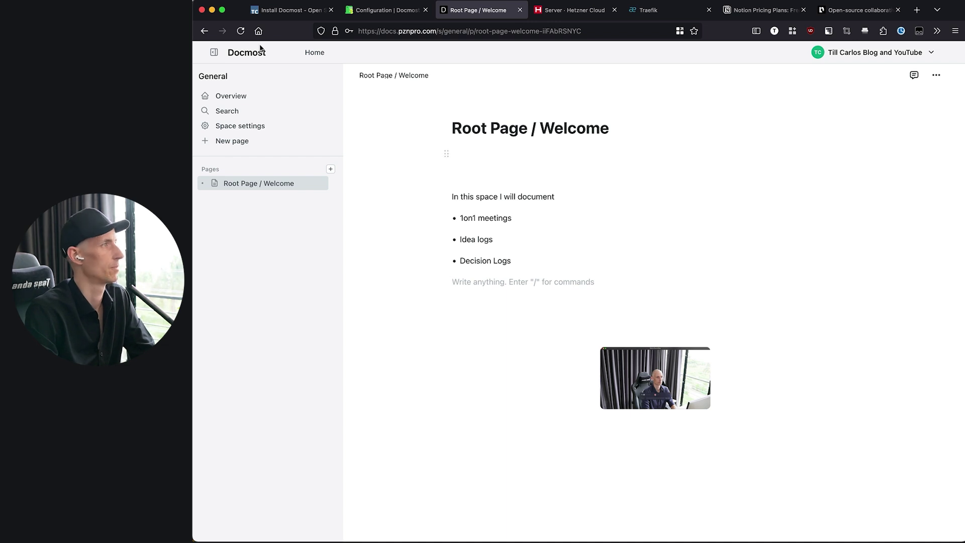
pyautogui.click(241, 31)
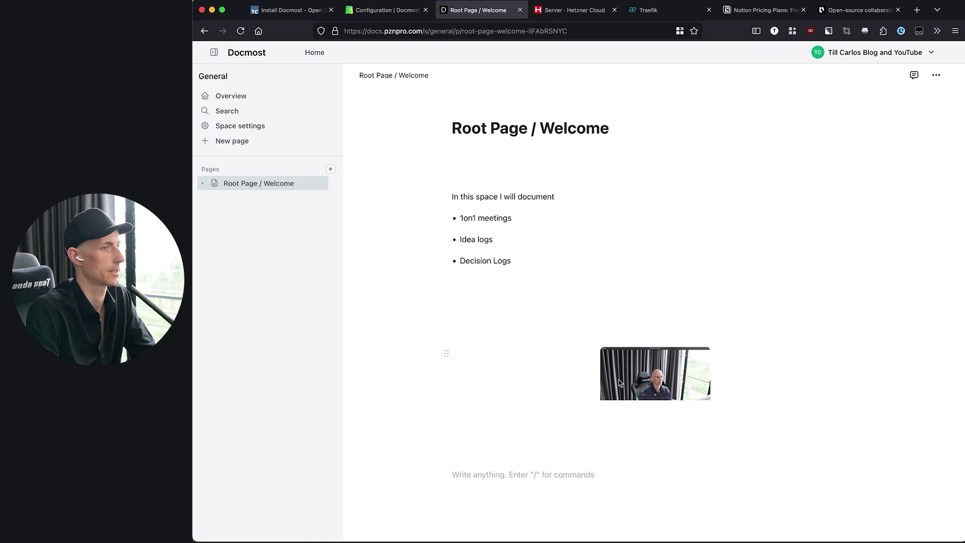
pyautogui.click(668, 361)
pyautogui.click(558, 308)
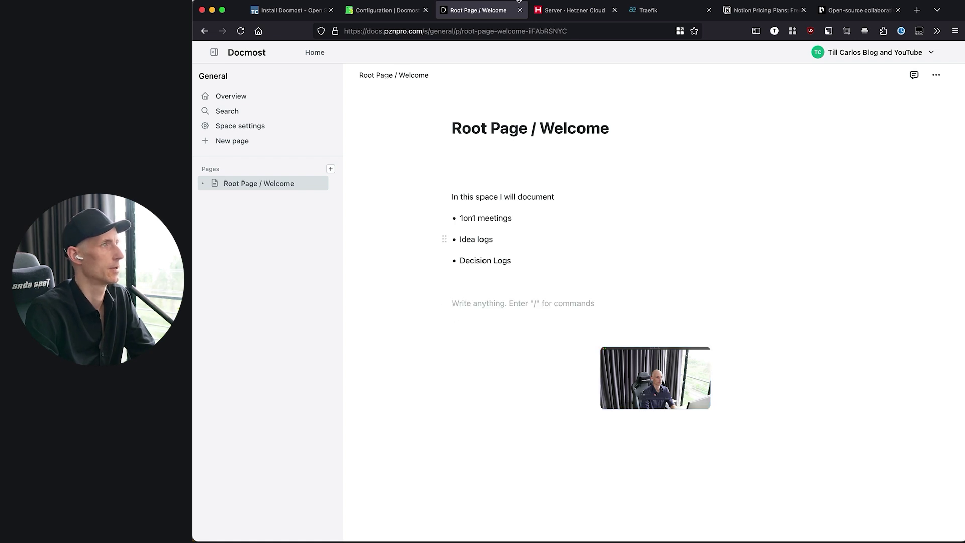
pyautogui.hotkey('ctrl', 'shift', 'Tab')
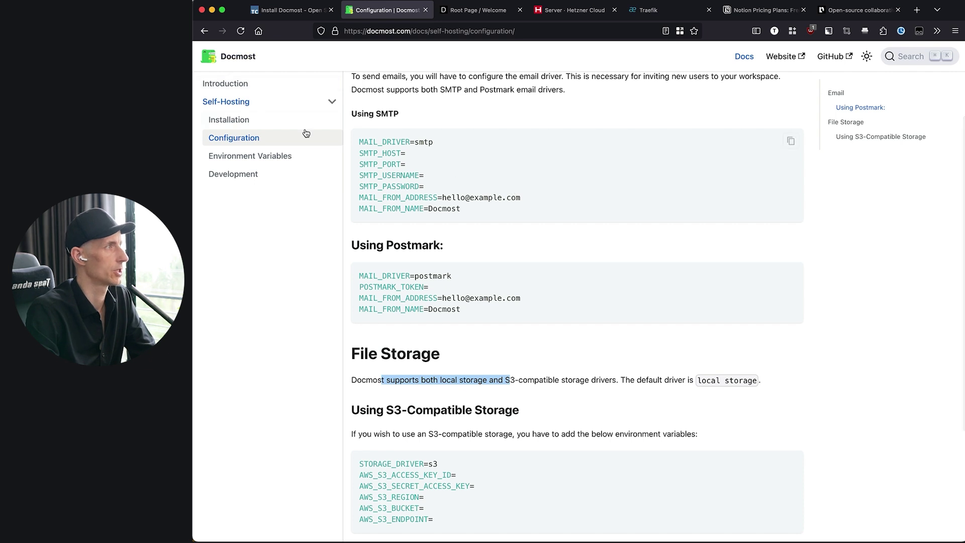
# - Find the docmost:/app/data/storage volume line in the Installation page's docker-compose.yml
pyautogui.click(232, 119)
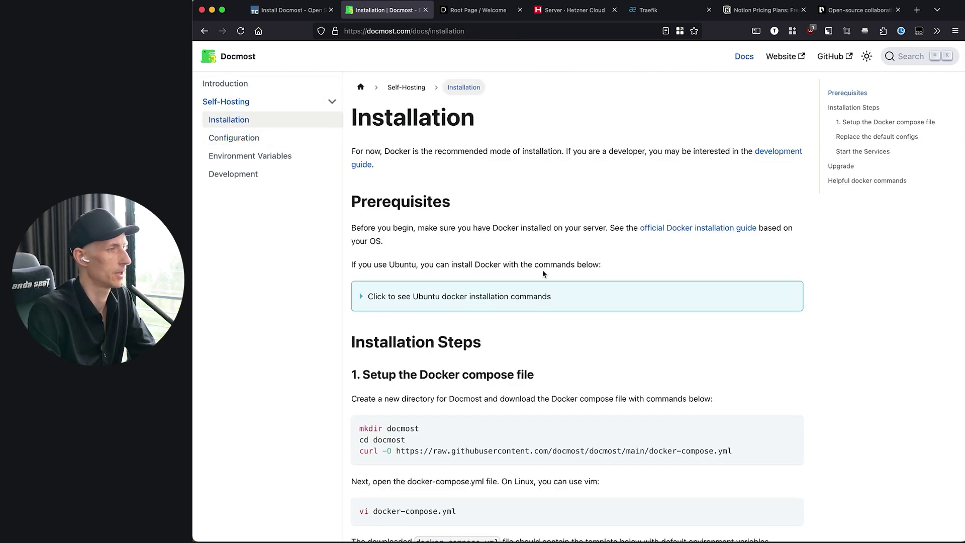
pyautogui.scroll(-10, 545, 273)
pyautogui.moveTo(546, 270); pyautogui.dragTo(396, 263)
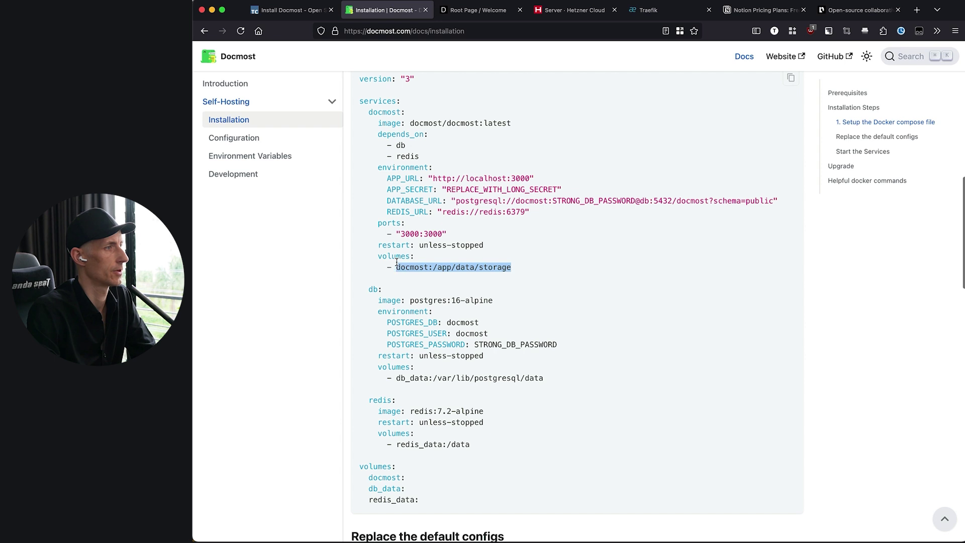
pyautogui.doubleClick(422, 267)
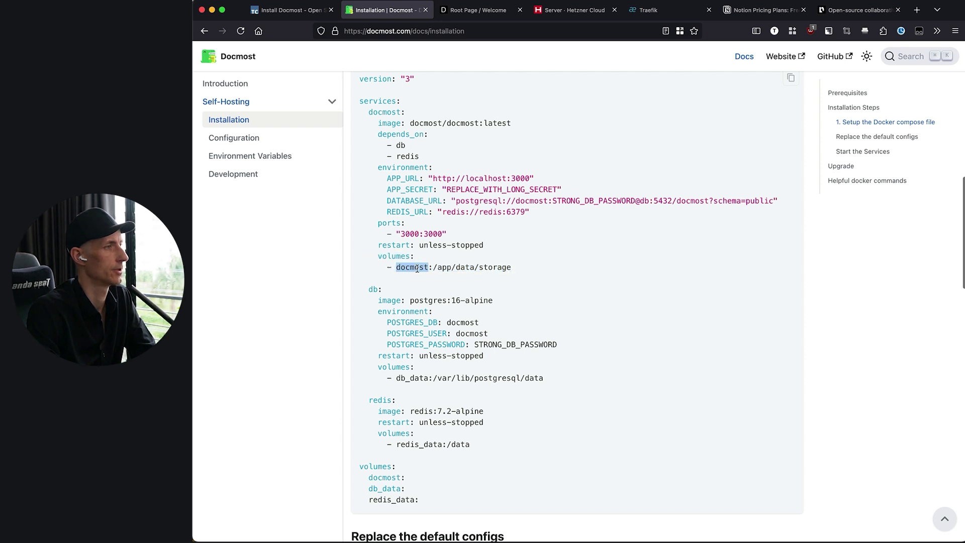
pyautogui.scroll(1, 417, 268)
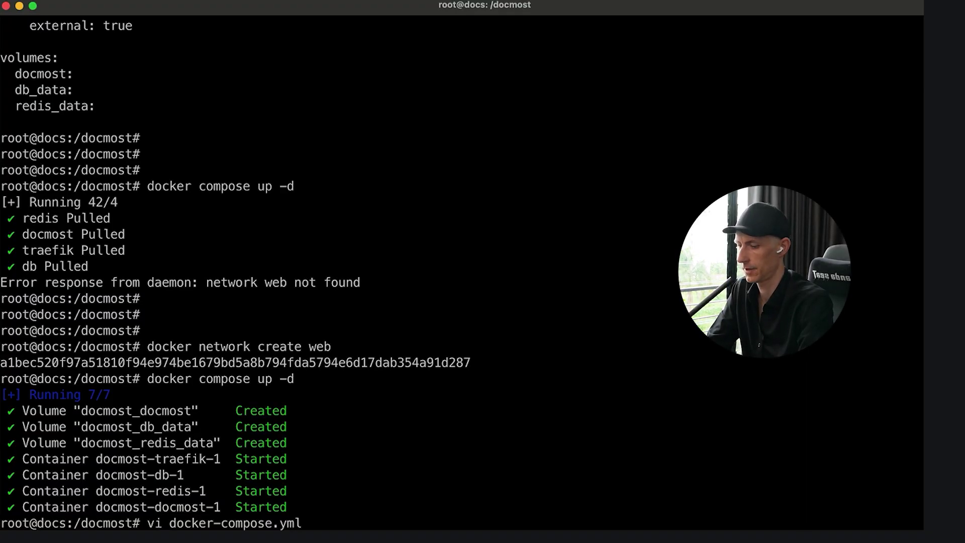
# - Copy the docmost_docmost volume's Mountpoint and list /var/lib/docker/volumes/docmost_docmost/_data with ls
pyautogui.press('Return')
pyautogui.press('Return')
pyautogui.write('l')
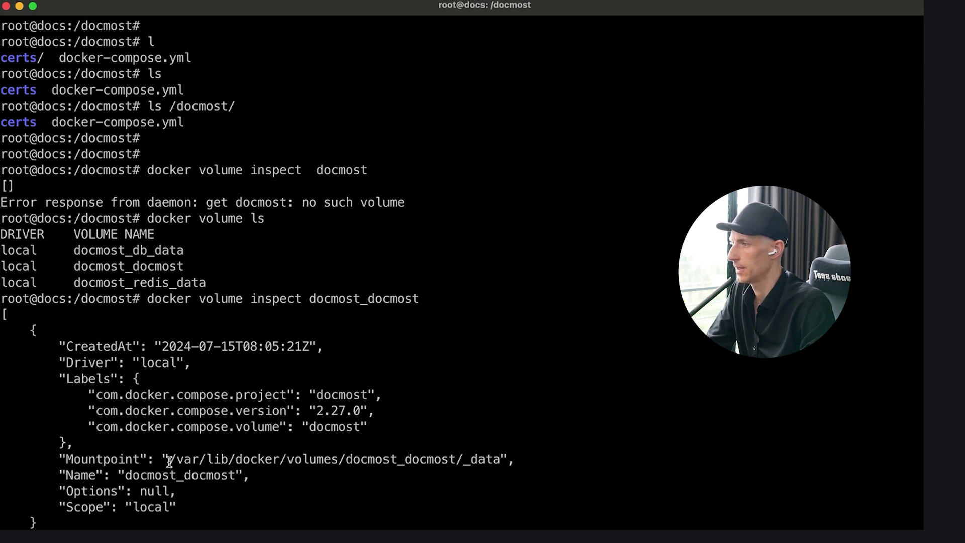
pyautogui.moveTo(169, 461); pyautogui.dragTo(501, 459)
pyautogui.press('super+c')
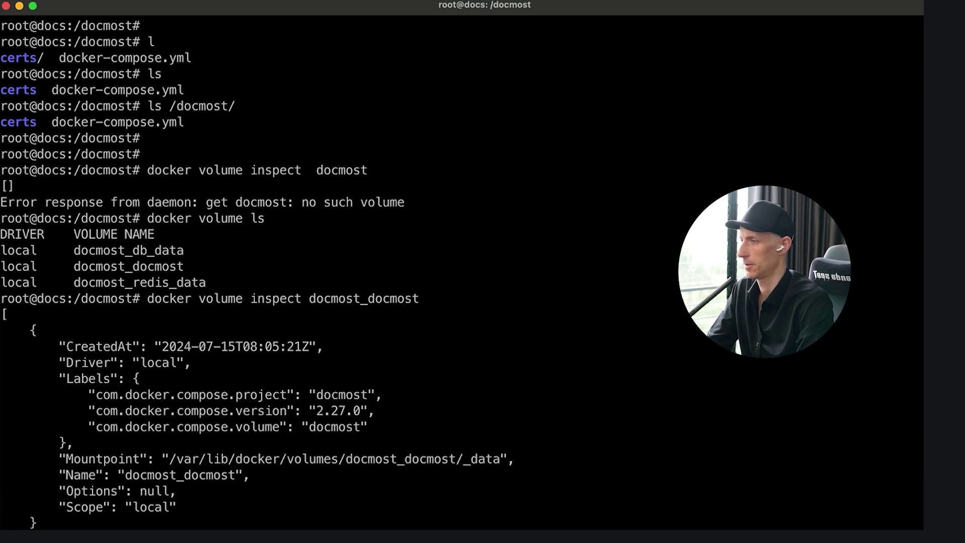
pyautogui.write('ls')
pyautogui.press('super+v')
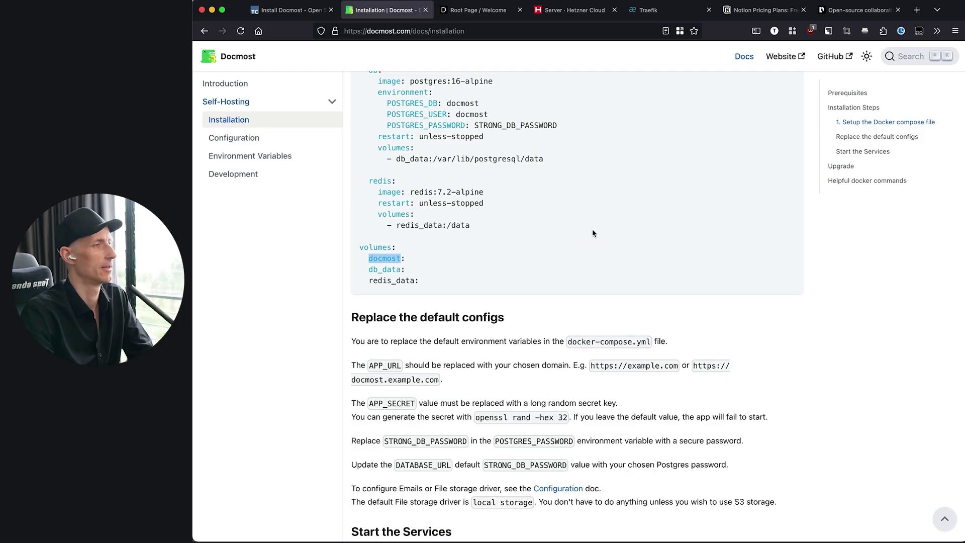
# - Clear the volume-name highlight and return to the Root Page / Welcome page
pyautogui.click(596, 207)
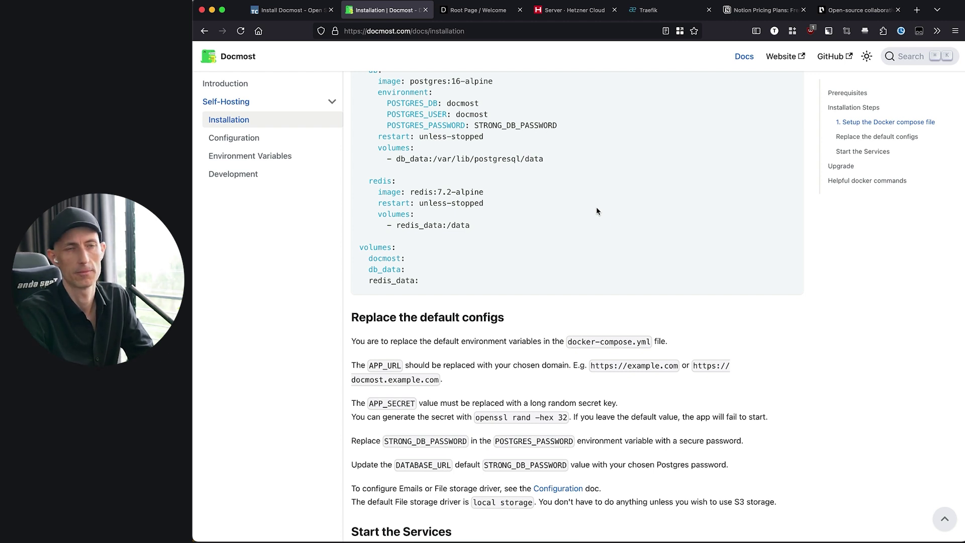
pyautogui.click(488, 15)
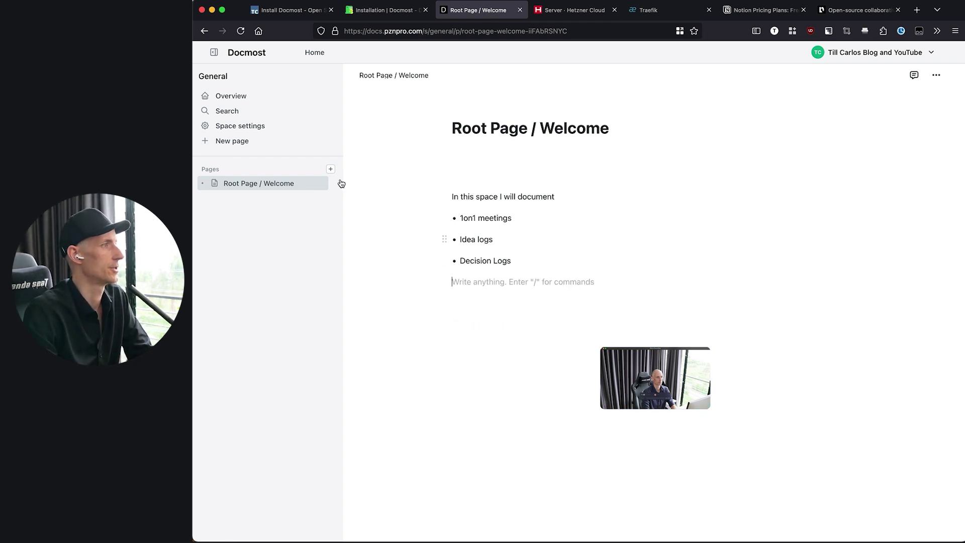
pyautogui.click(289, 11)
# - Scroll the Install Docmost tutorial to its Troubleshooting section on Traefik dashboard and Gateway Timeout
pyautogui.scroll(4, 542, 276)
pyautogui.scroll(4, 543, 278)
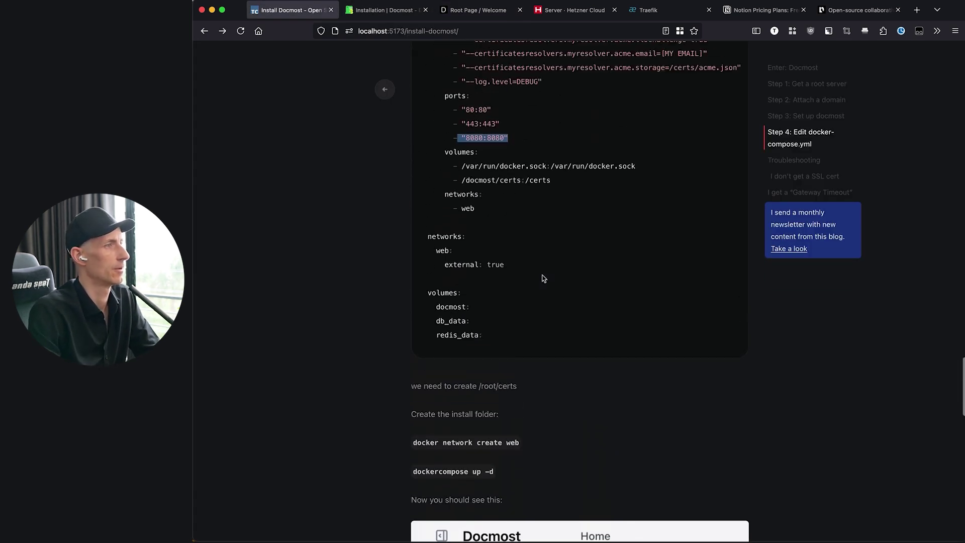
pyautogui.scroll(-12, 542, 277)
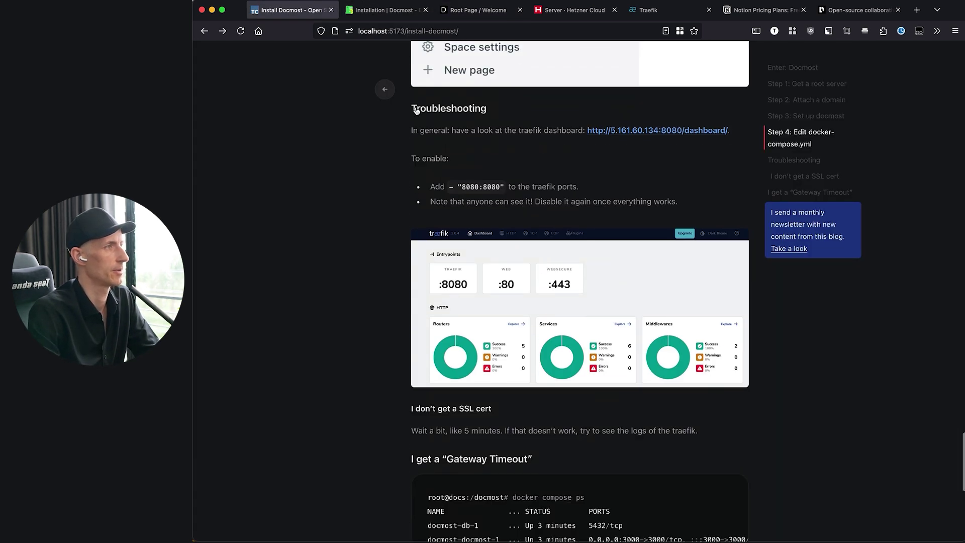
pyautogui.scroll(-2, 429, 337)
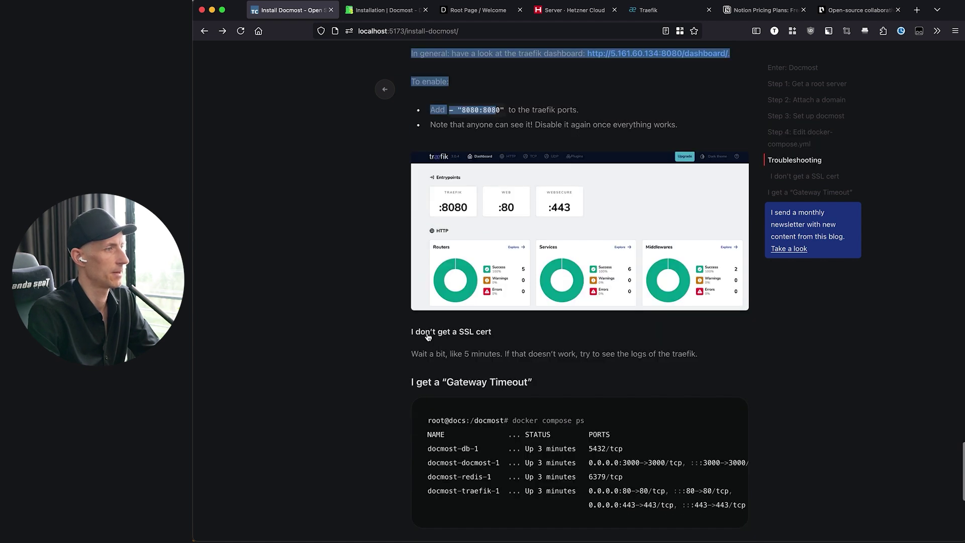
pyautogui.scroll(-3, 519, 351)
pyautogui.click(519, 414)
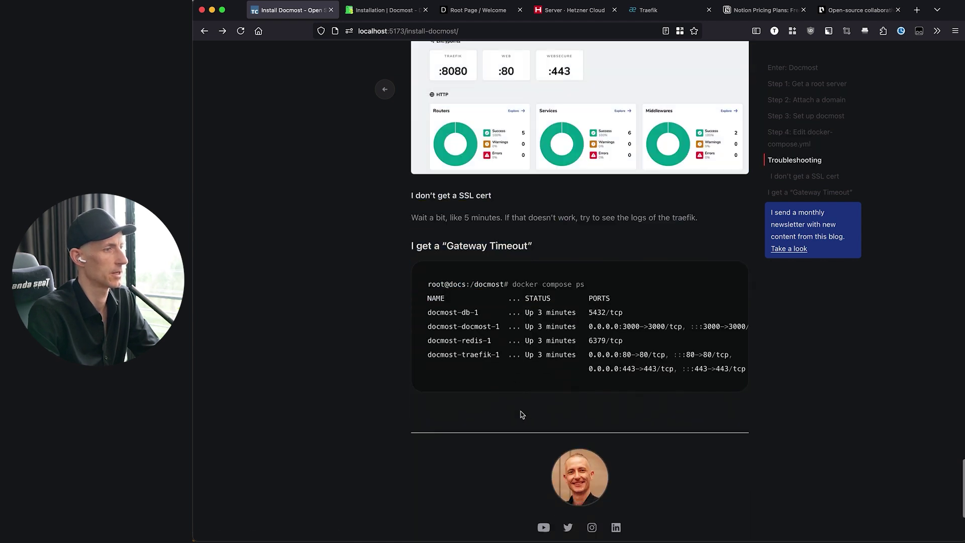